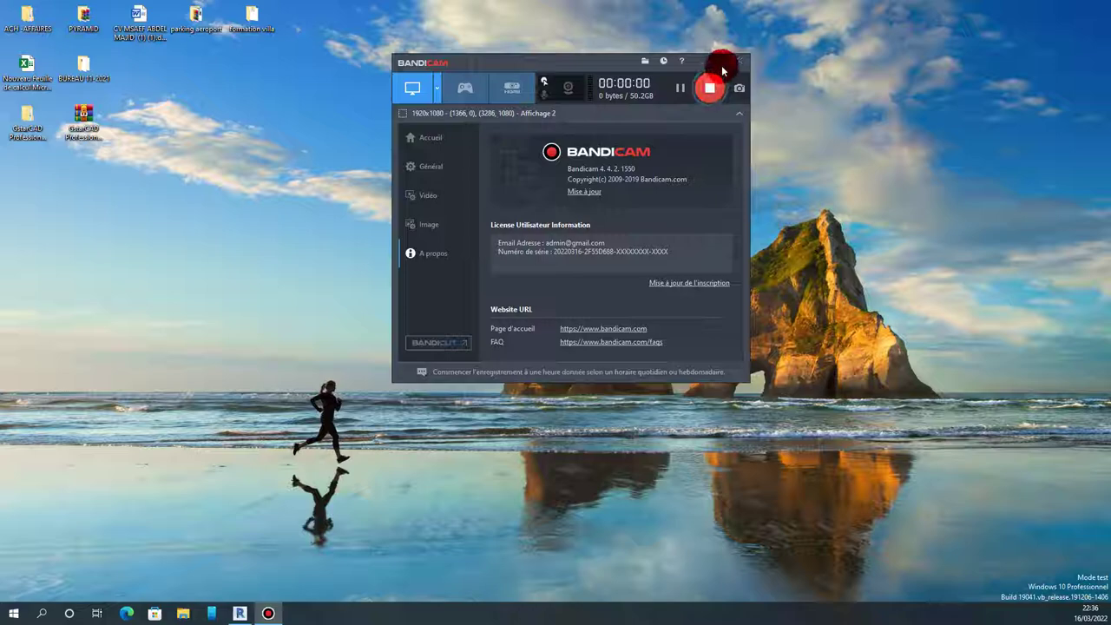
Hide the recorder, open the formation villa folder full screen and select FONDATION POTEAUX.dwg.
left_click(719, 65)
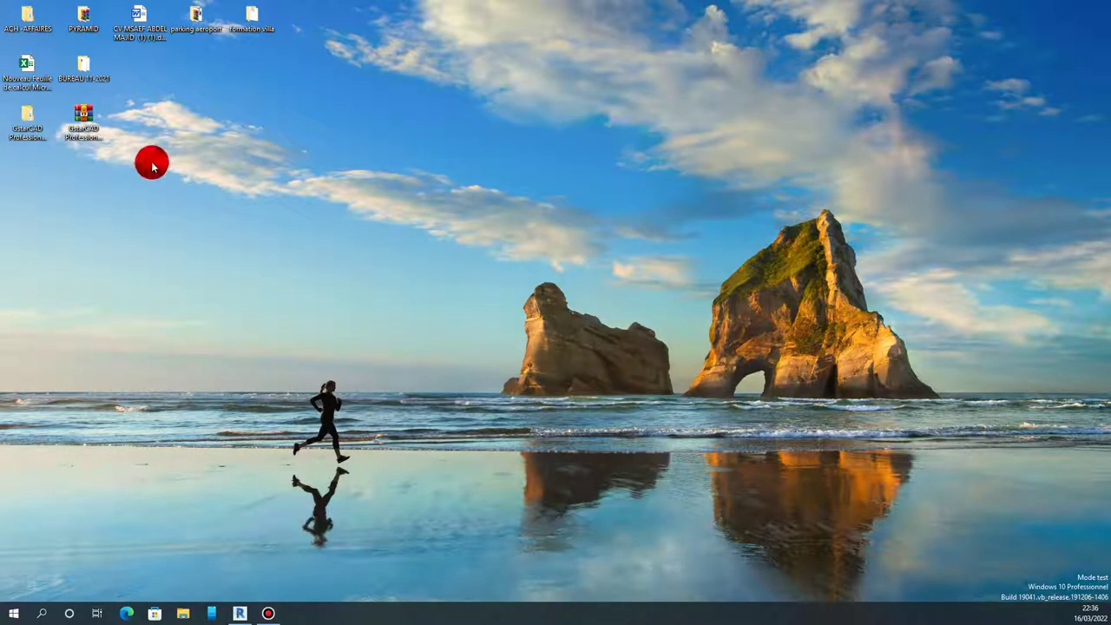
double_click(260, 28)
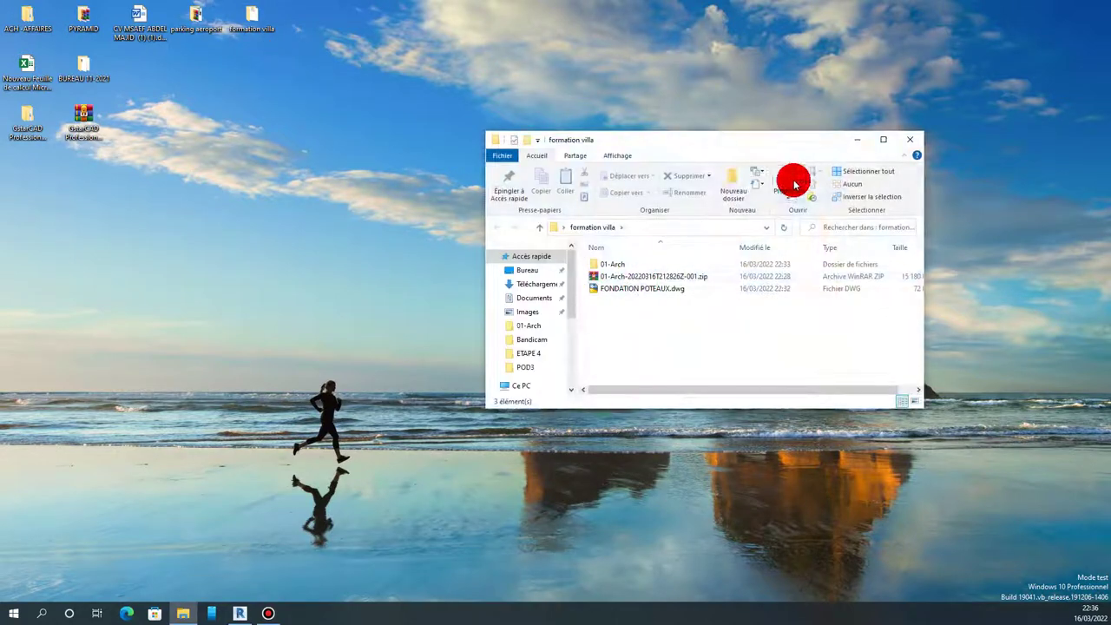
left_click(882, 140)
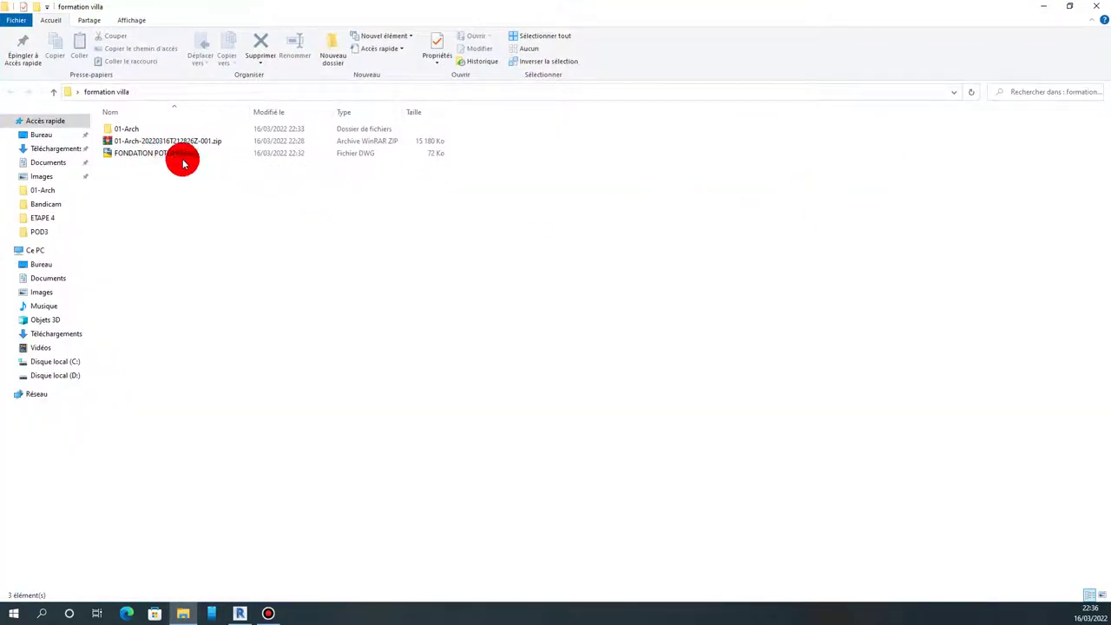
left_click(175, 154)
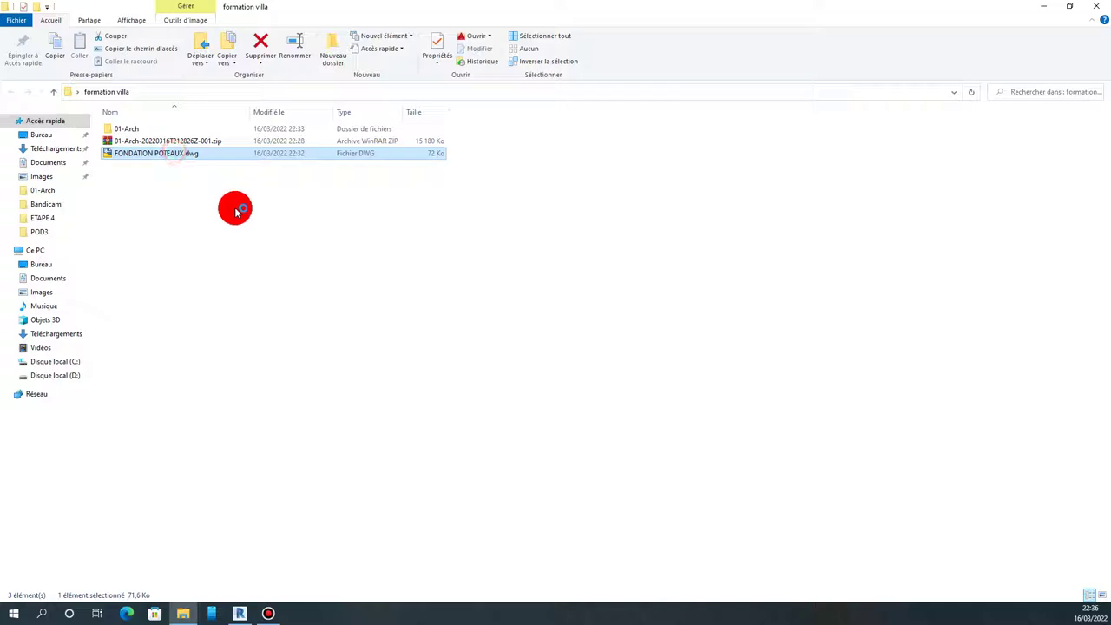
left_click(1048, 11)
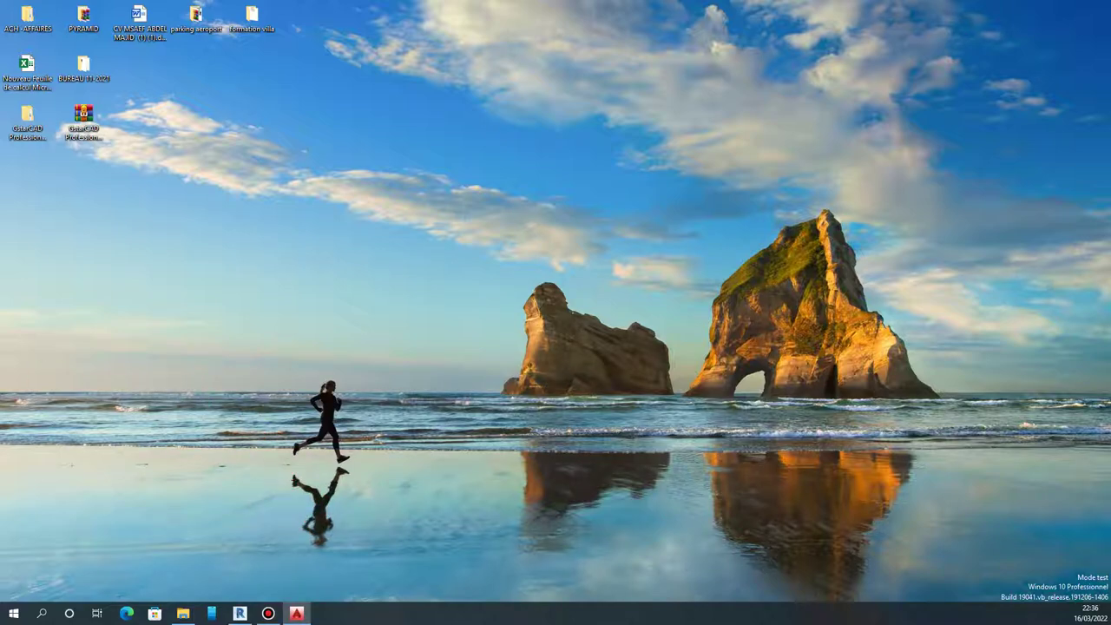
Refresh the desktop, reopen formation villa and open FONDATION POTEAUX.dwg in AutoCAD.
right_click(304, 116)
left_click(341, 150)
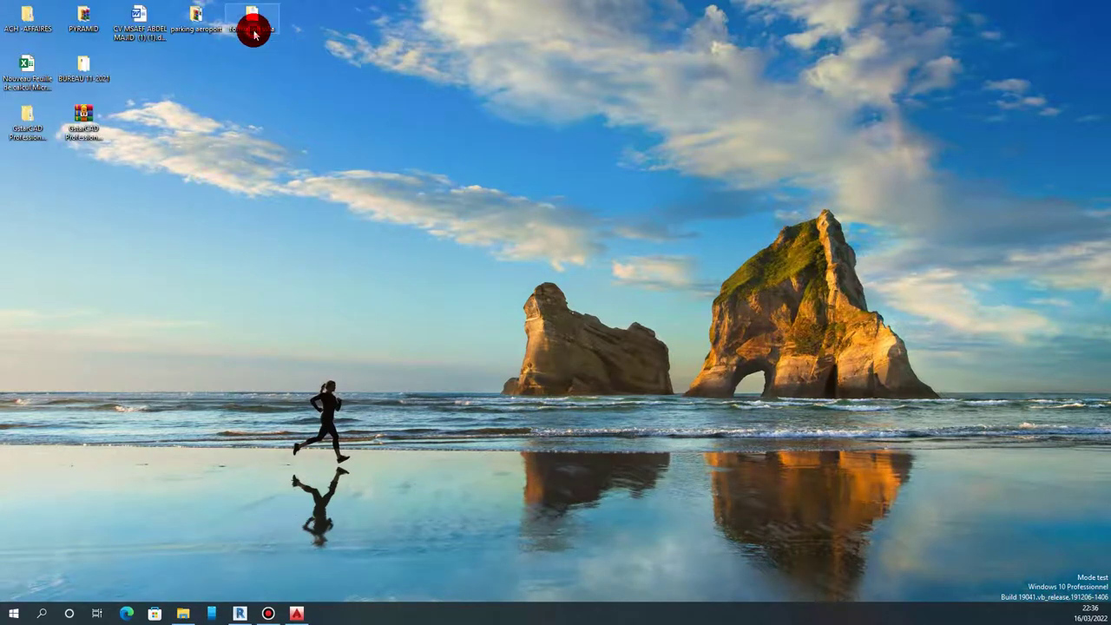
double_click(254, 33)
left_click(625, 293)
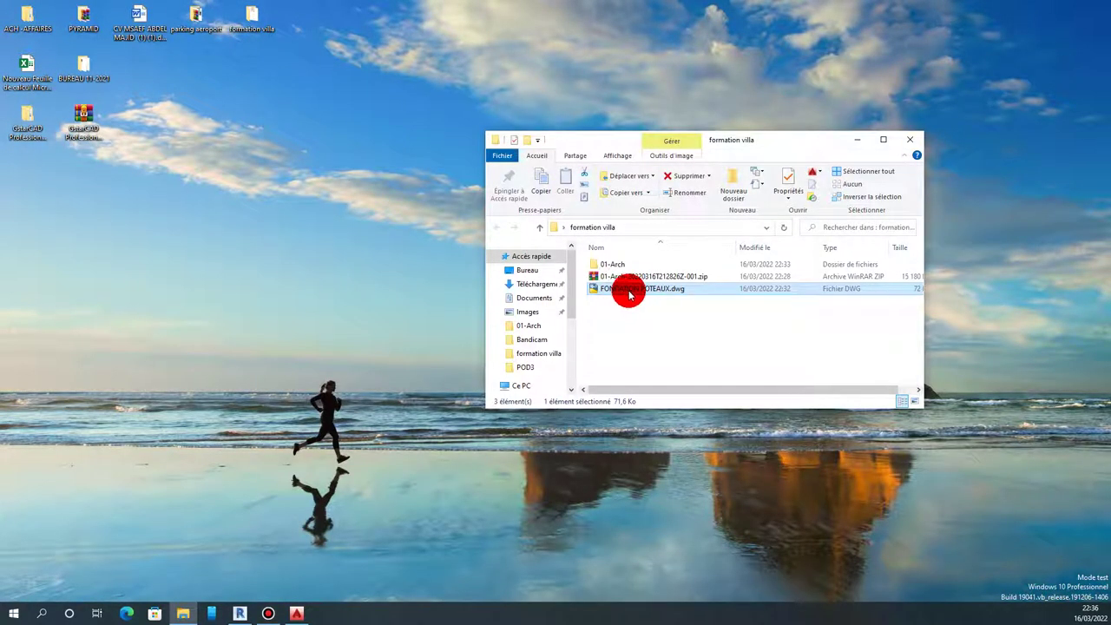
double_click(629, 294)
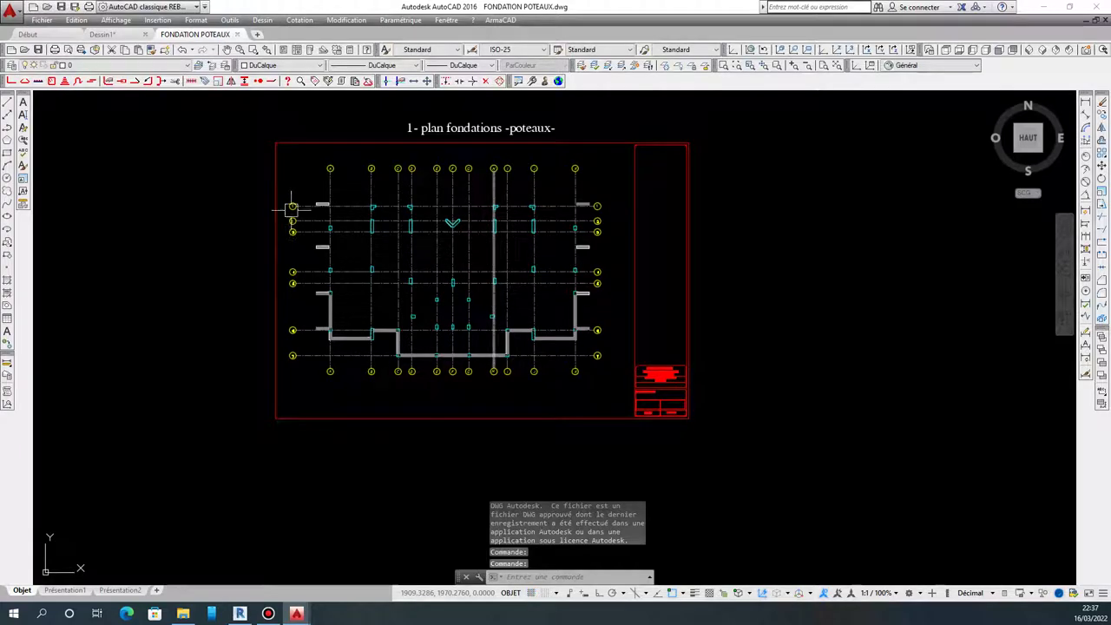
Zoom in and out to inspect grid axes 1–7 and A–K, then return to the whole sheet.
scroll(299, 195, "up", 5)
scroll(373, 174, "down", 5)
scroll(434, 139, "up", 4)
scroll(564, 147, "up", 2)
scroll(412, 148, "down", 5)
scroll(709, 154, "up", 3)
scroll(926, 168, "up", 2)
scroll(772, 163, "down", 2)
scroll(694, 161, "down", 1)
scroll(608, 174, "down", 2)
scroll(600, 360, "up", 4)
scroll(562, 385, "down", 1)
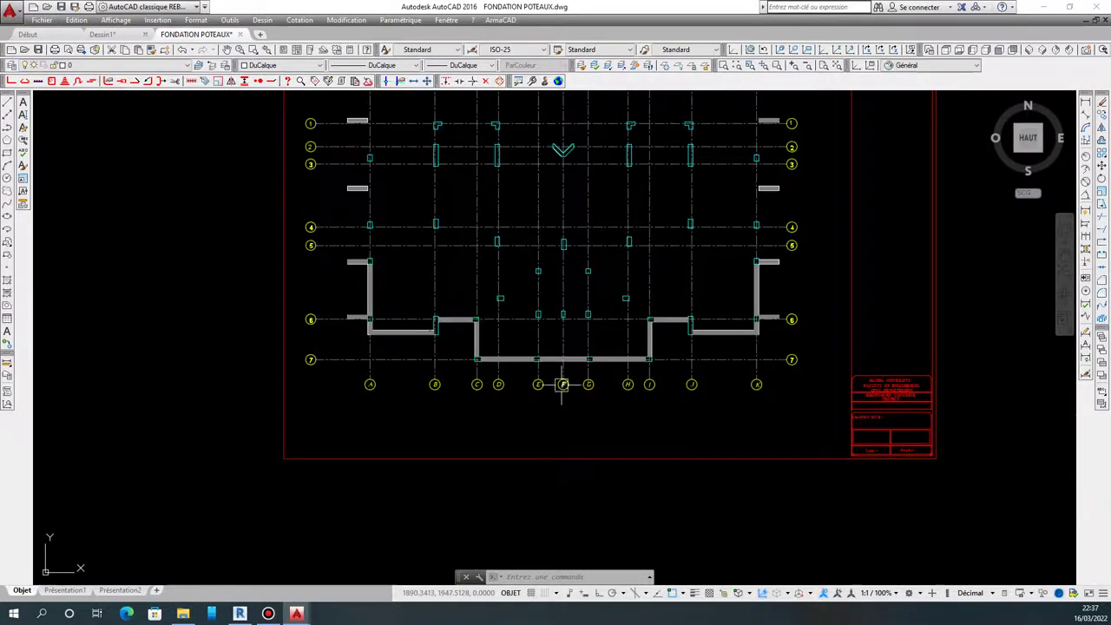
scroll(563, 385, "down", 2)
scroll(541, 340, "up", 2)
scroll(535, 303, "down", 2)
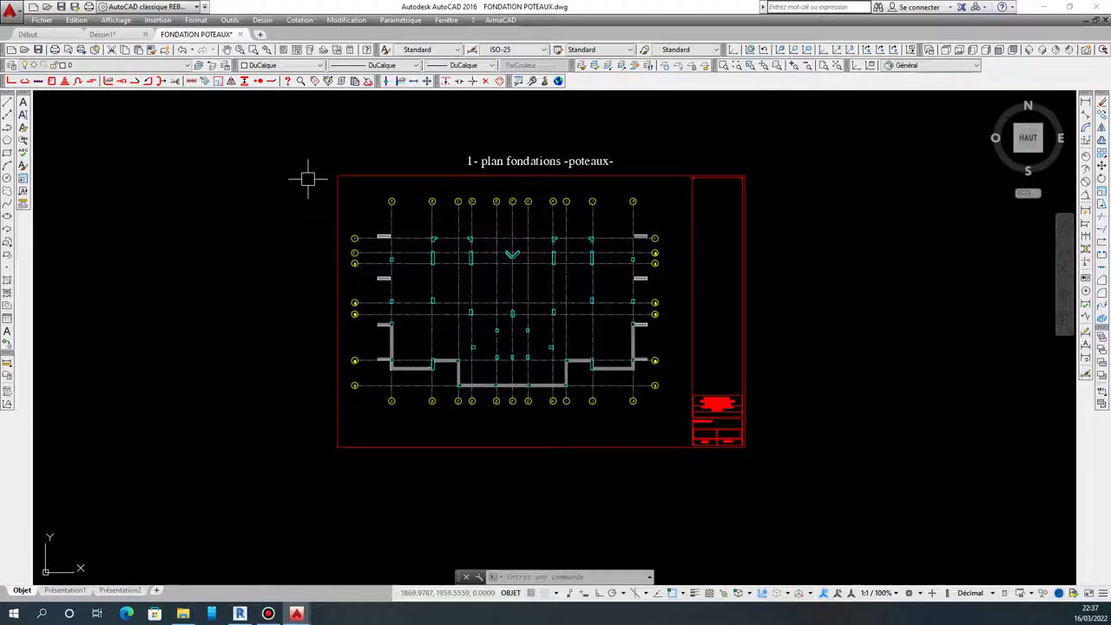
Window-select the plan, then create a new drawing from acadiso.dwt without template, metric system.
left_click(307, 180)
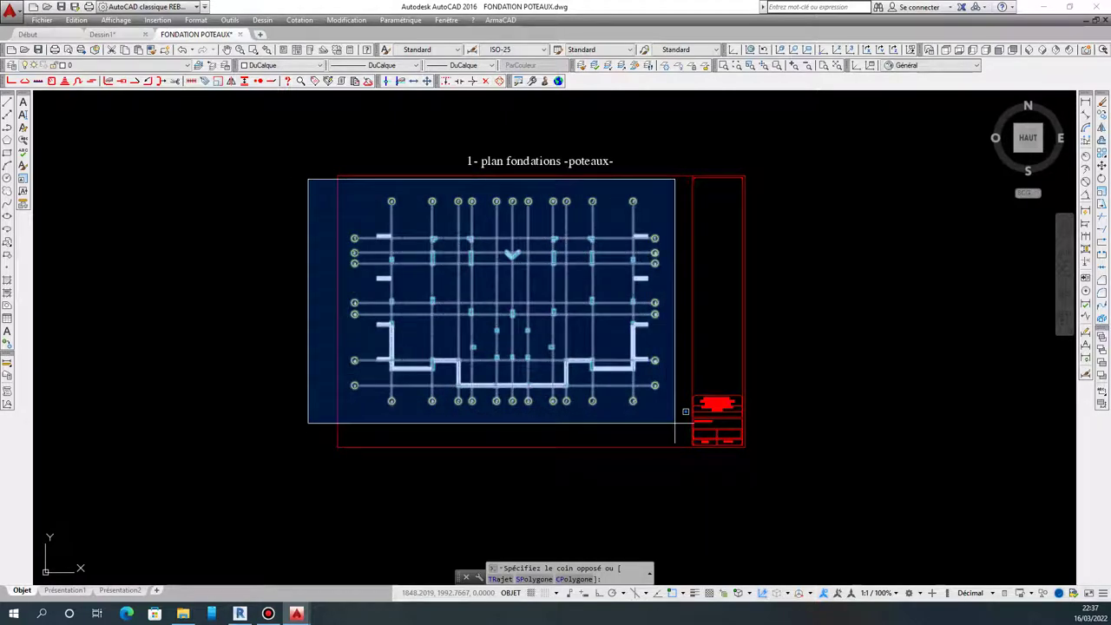
left_click(674, 423)
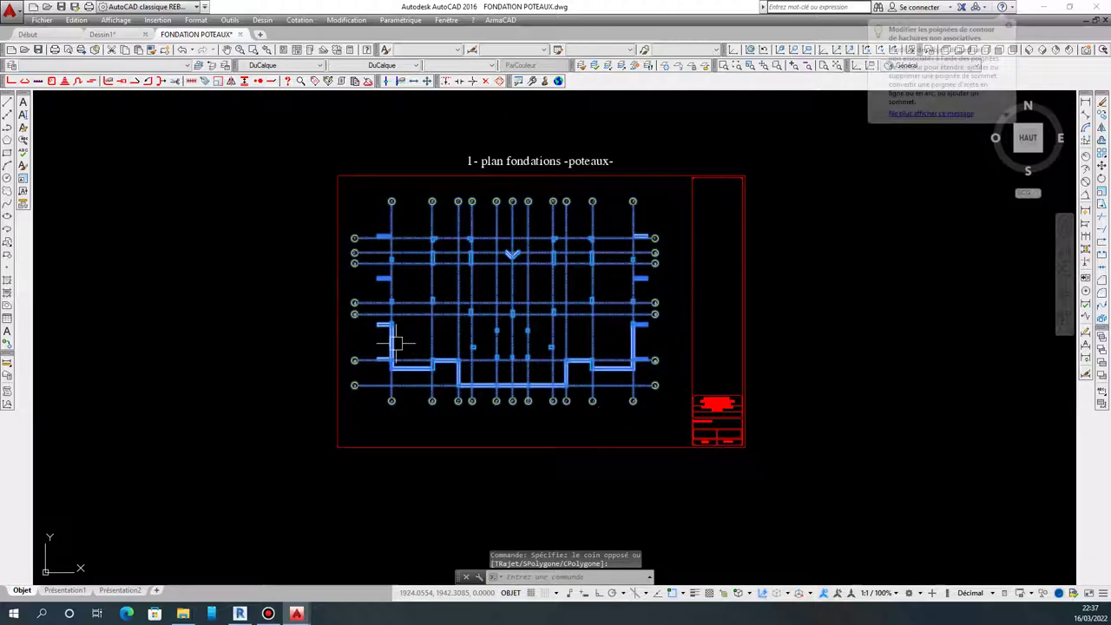
left_click(42, 20)
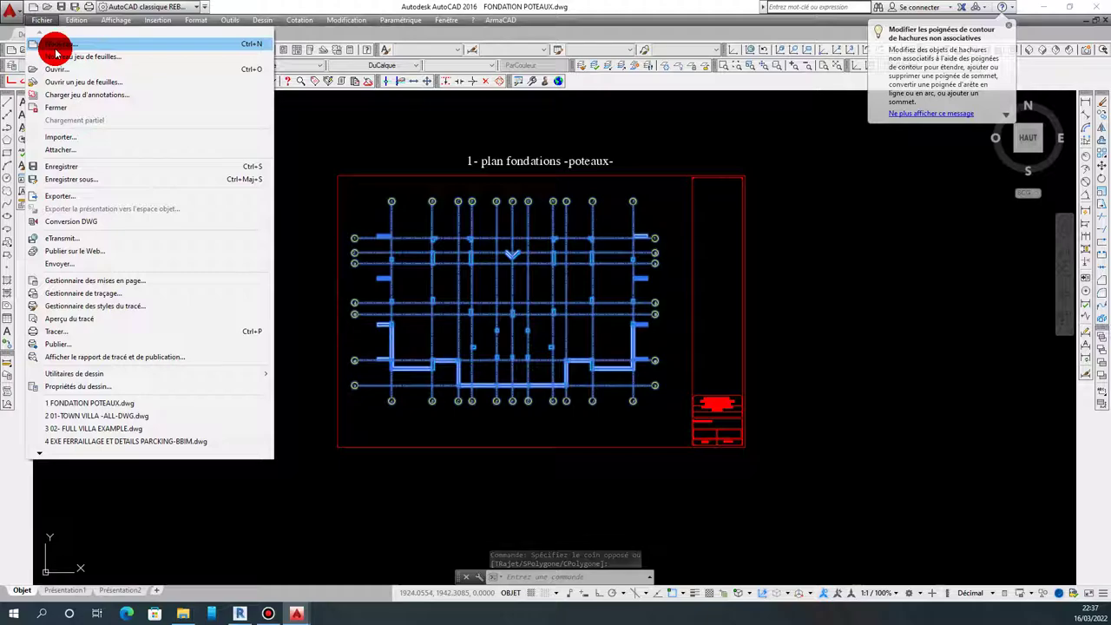
left_click(56, 52)
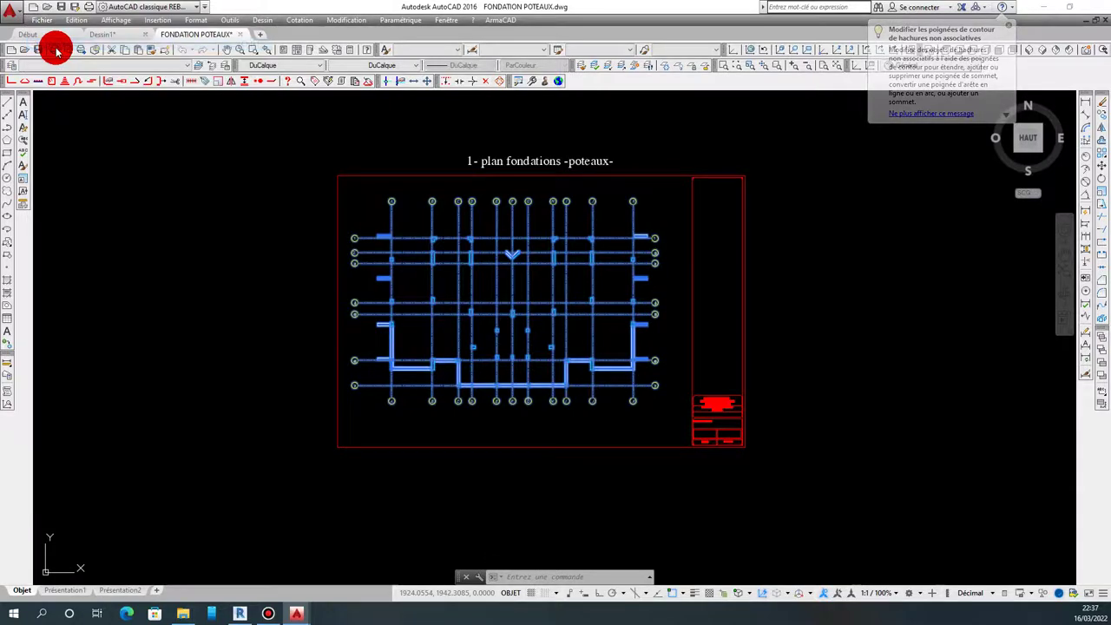
left_click_drag(260, 52, 788, 87)
left_click(644, 224)
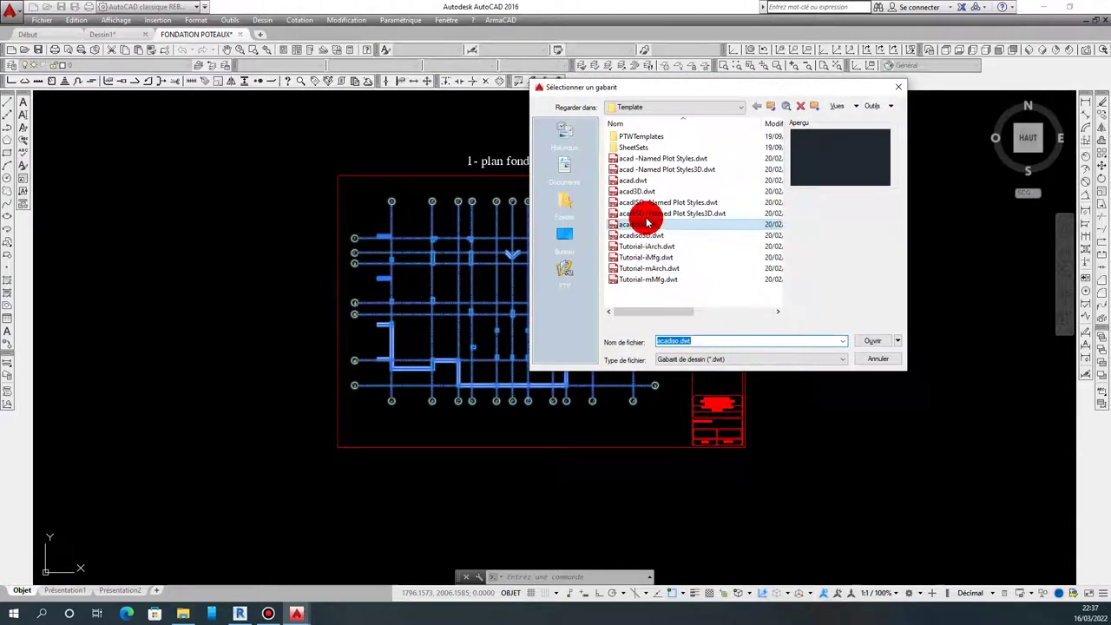
left_click(899, 341)
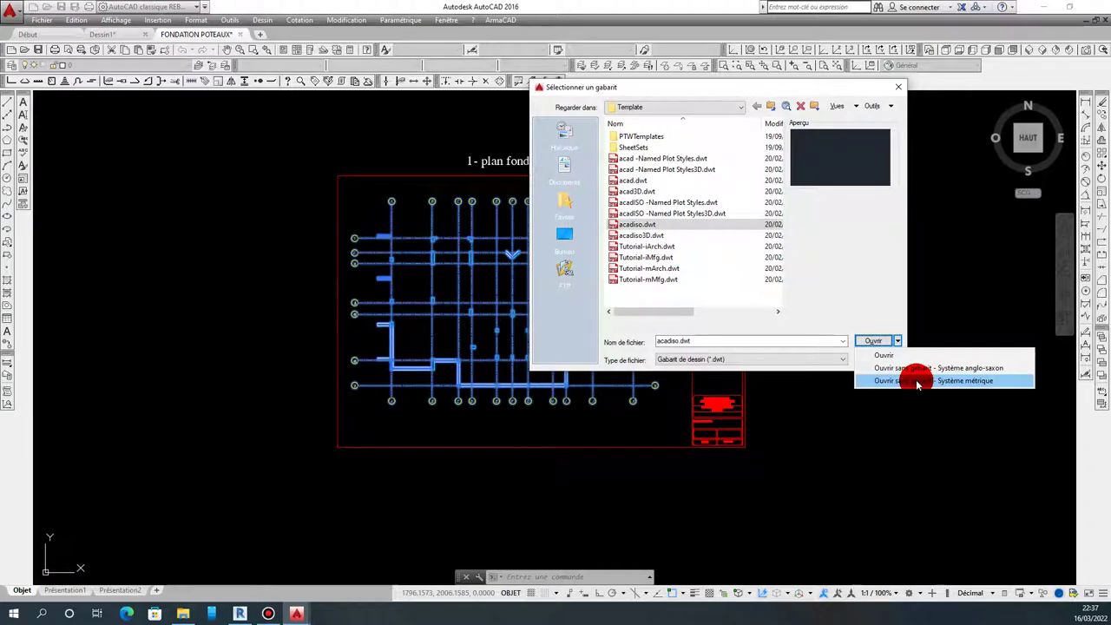
left_click(918, 381)
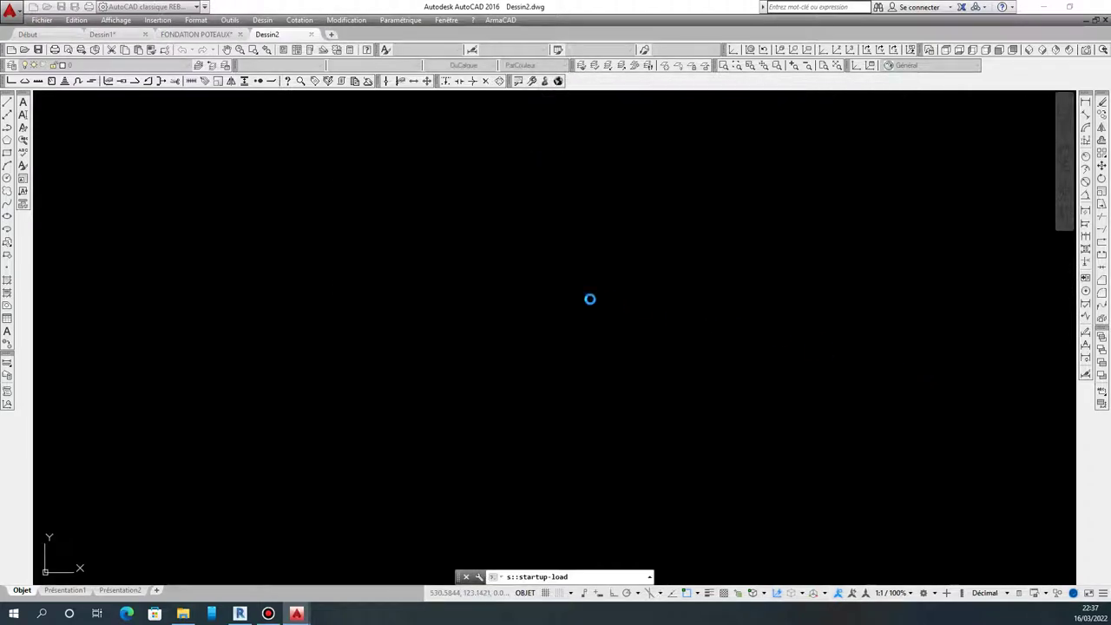
left_click(527, 577)
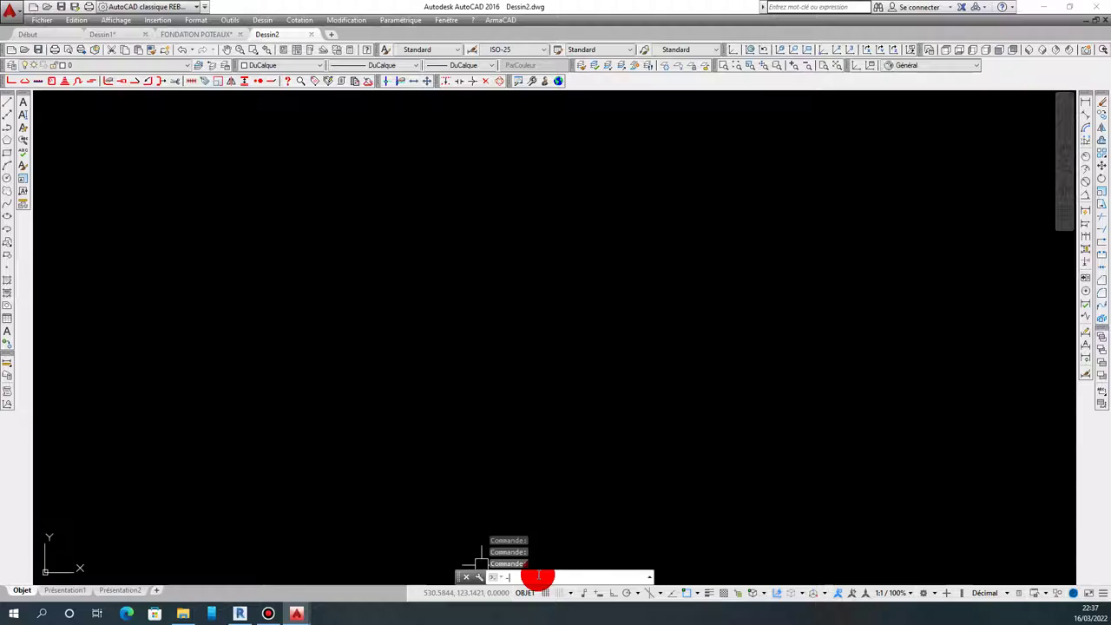
Run -DWGUNITS and choose 6 (Mètres), accepting the default decimal format and precision.
type("du")
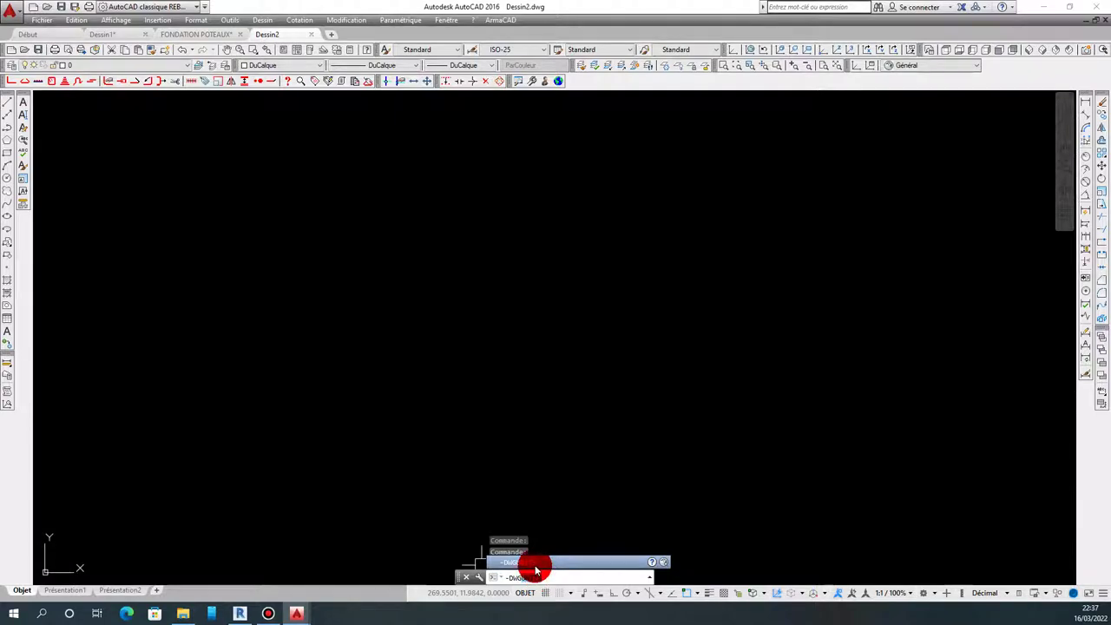
left_click(536, 566)
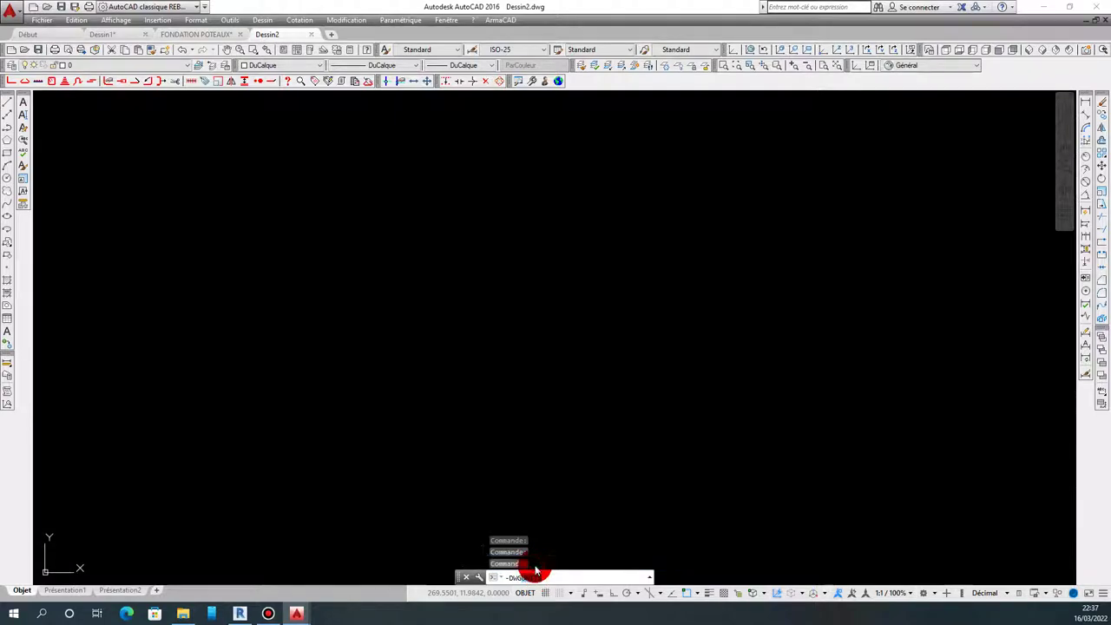
key("Return")
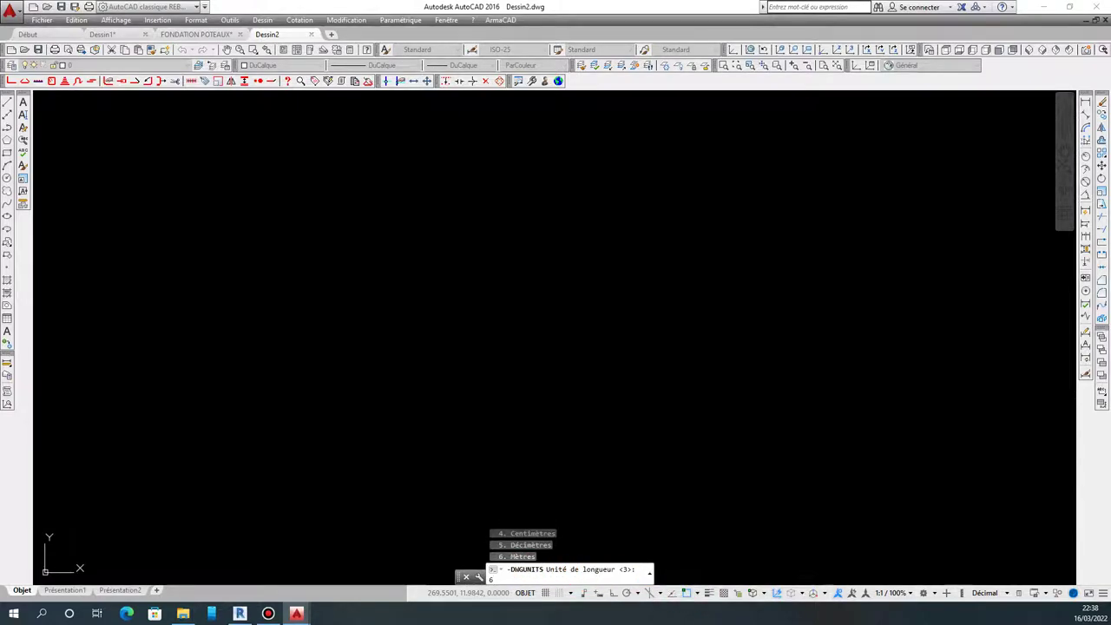
type("6")
key("Return")
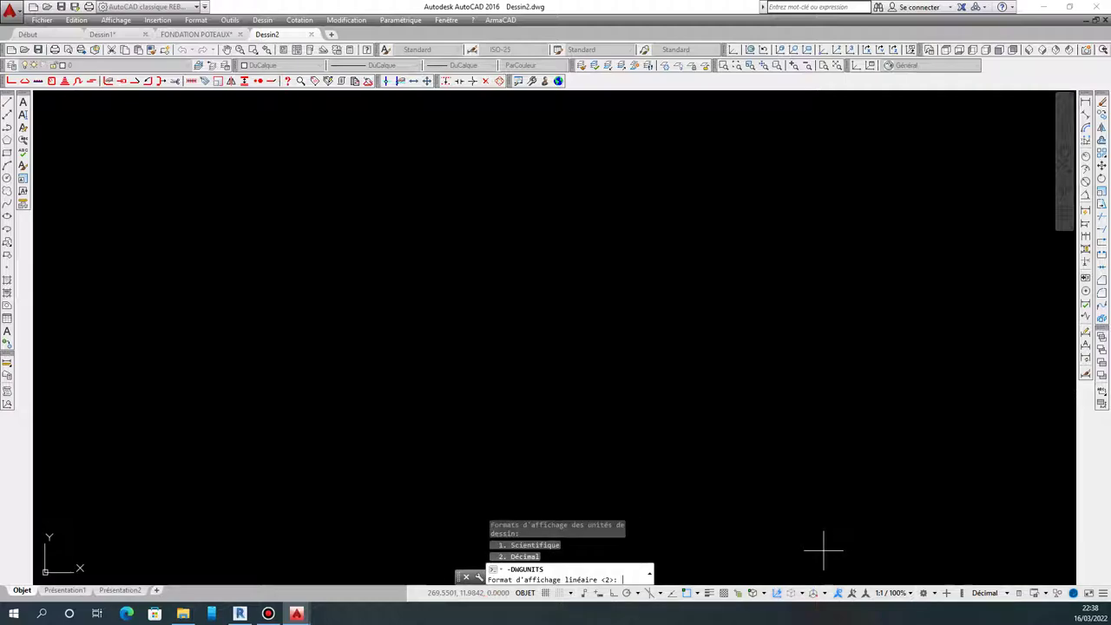
key("Return")
key("Return")
key("Return")
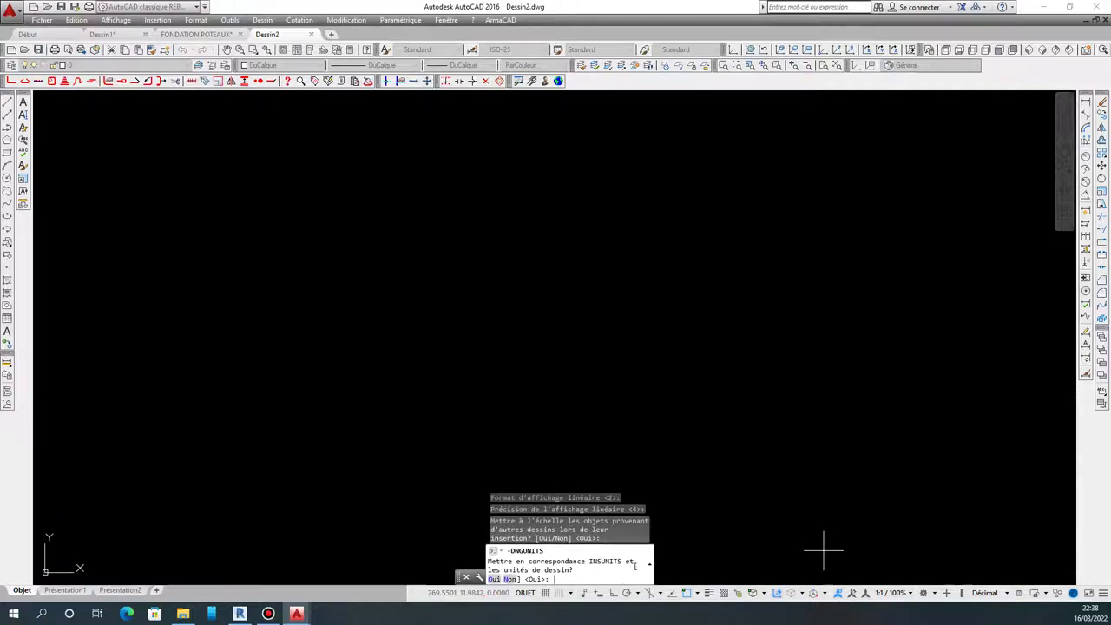
key("Return")
key("Return")
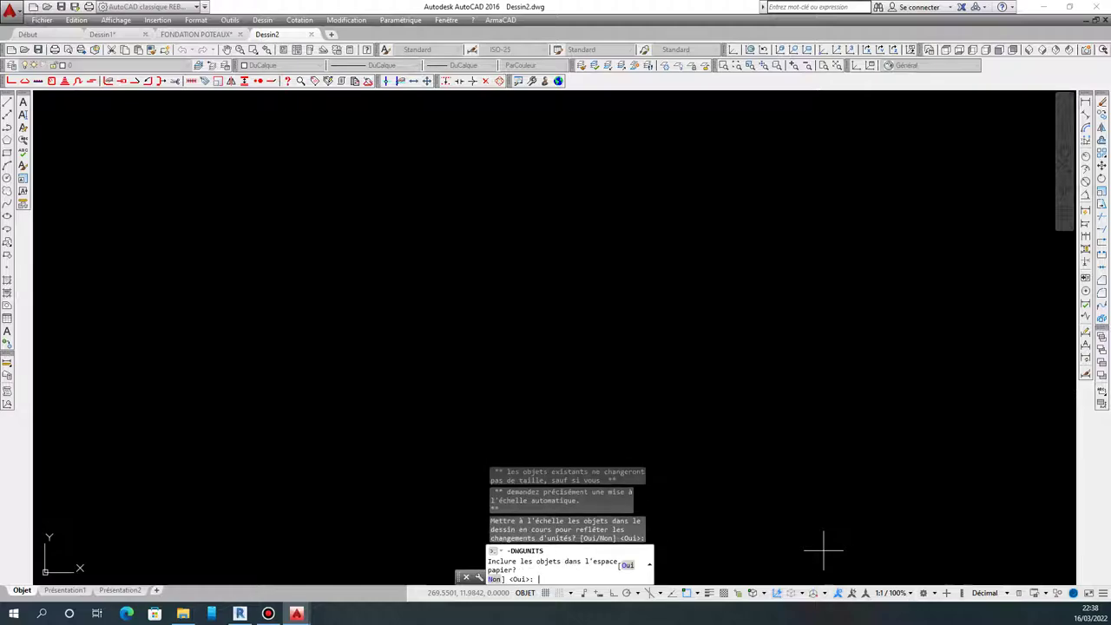
key("Return")
key("Return")
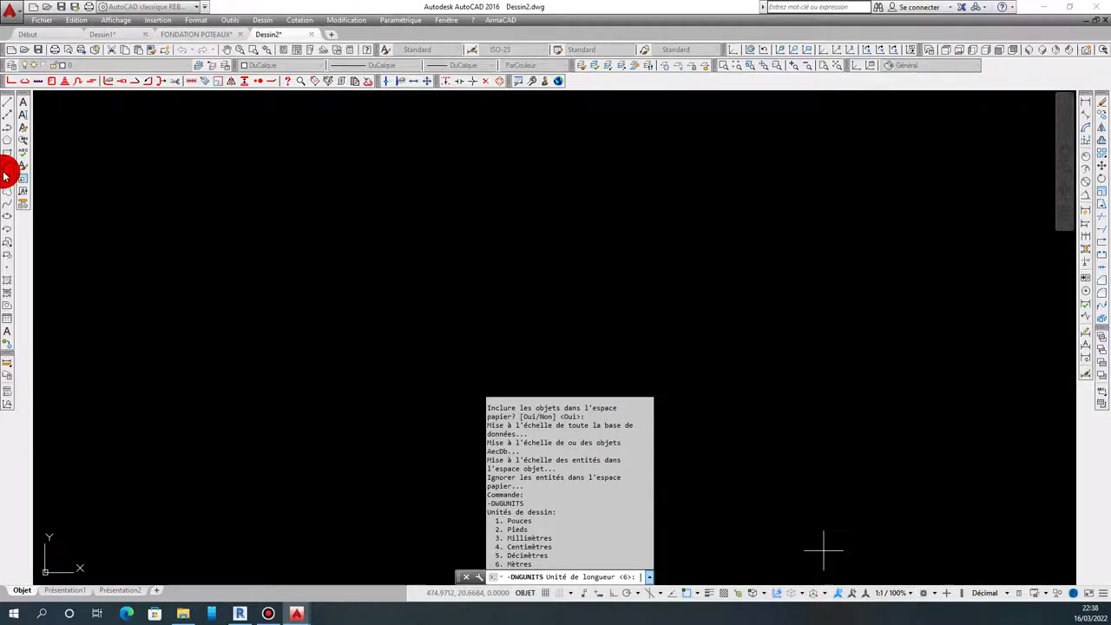
key("Return")
key("Return")
key("Return")
key("Return")
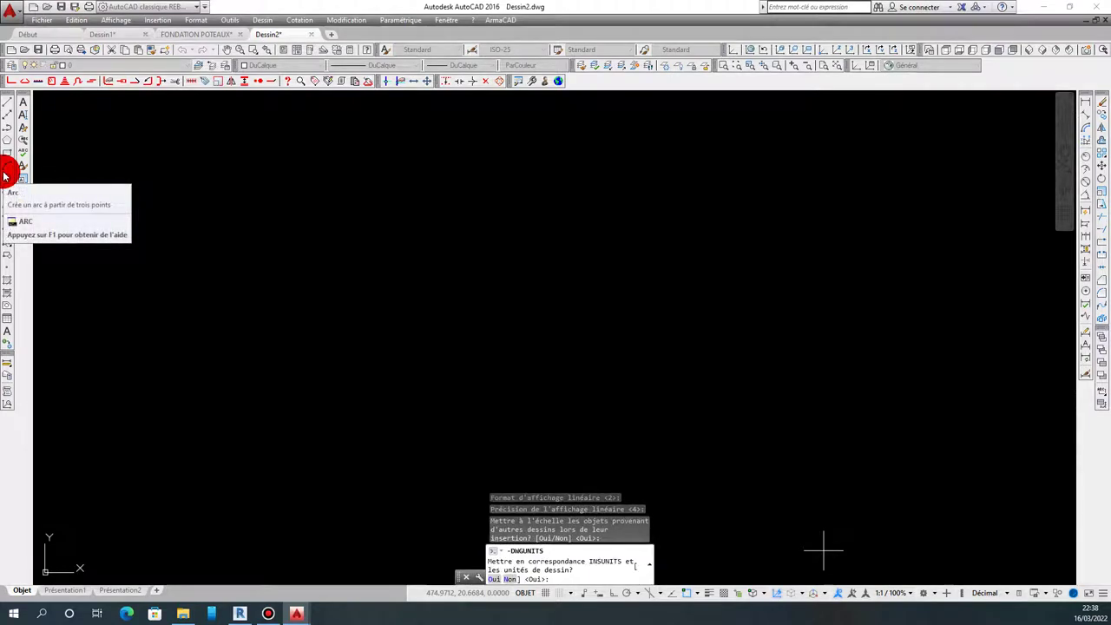
key("Return")
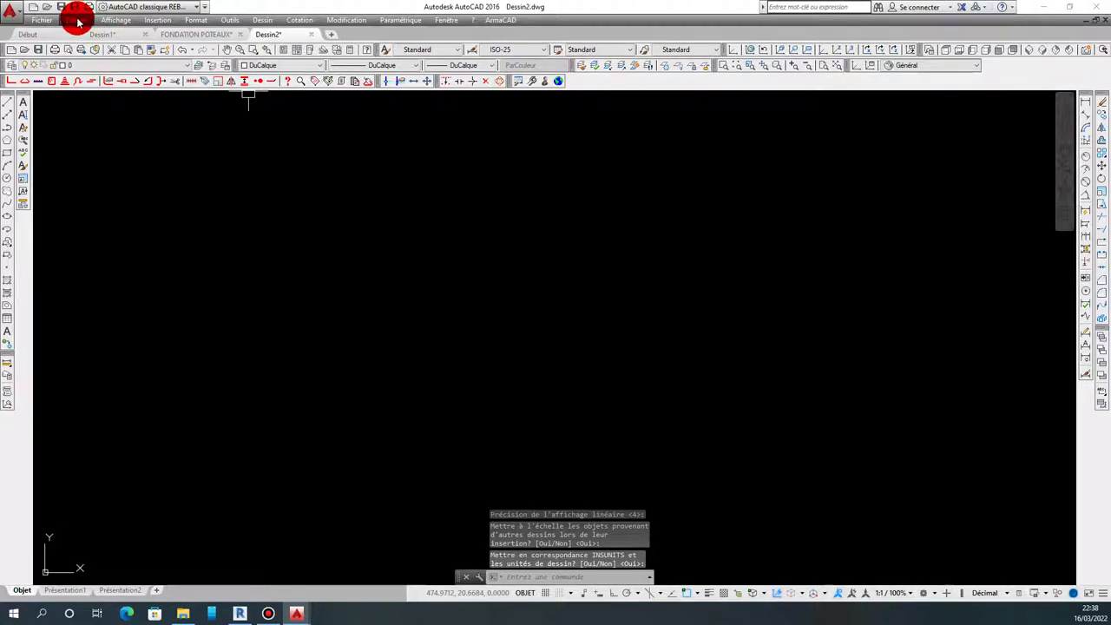
Copy the foundation plan's objects from FONDATION POTEAUX and paste them into Dessin2.
left_click(201, 39)
left_click_drag(278, 182, 677, 422)
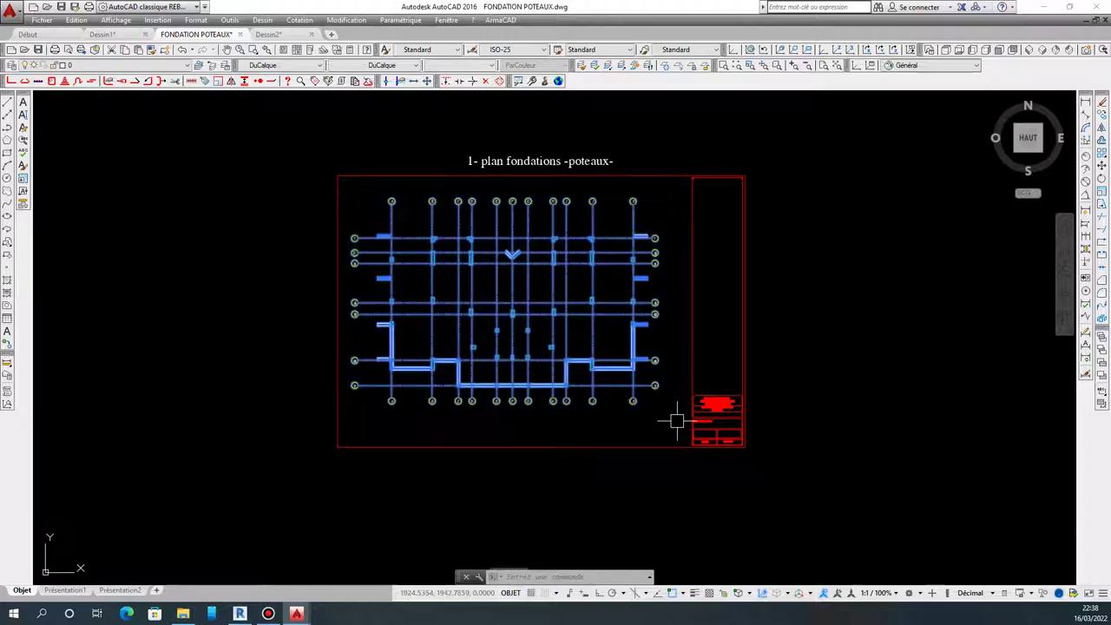
left_click(76, 20)
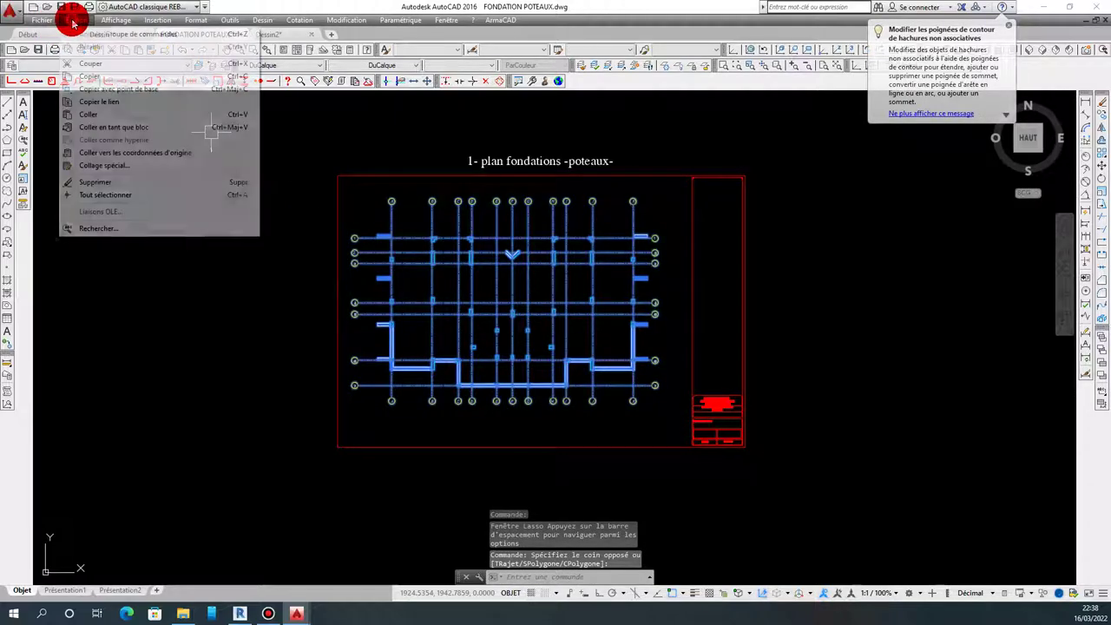
left_click(94, 80)
mouse_move(268, 34)
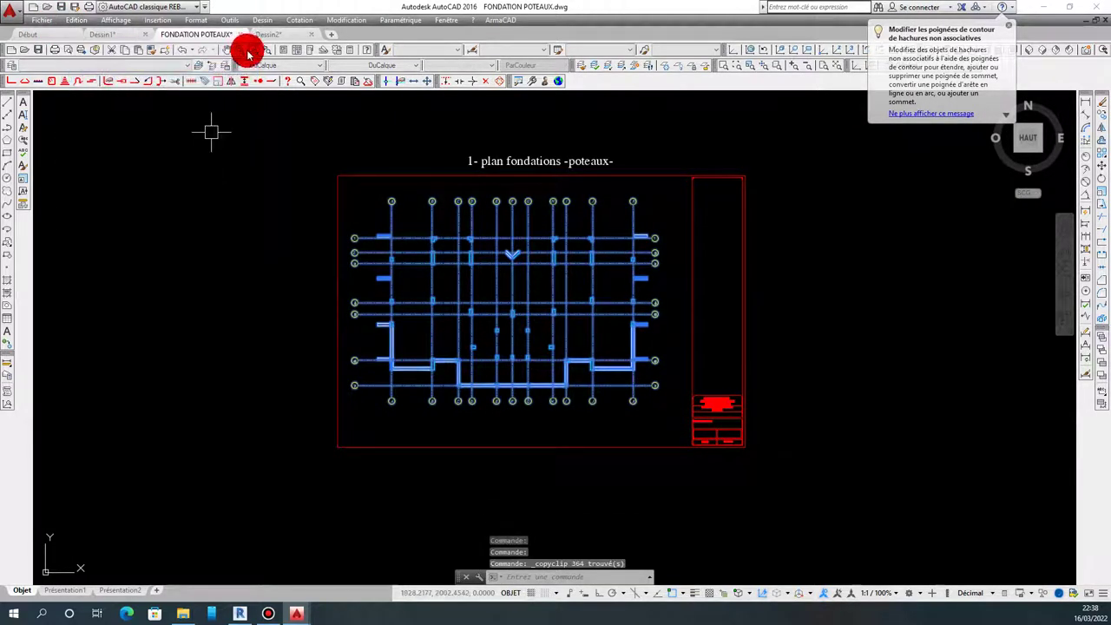
left_click(272, 37)
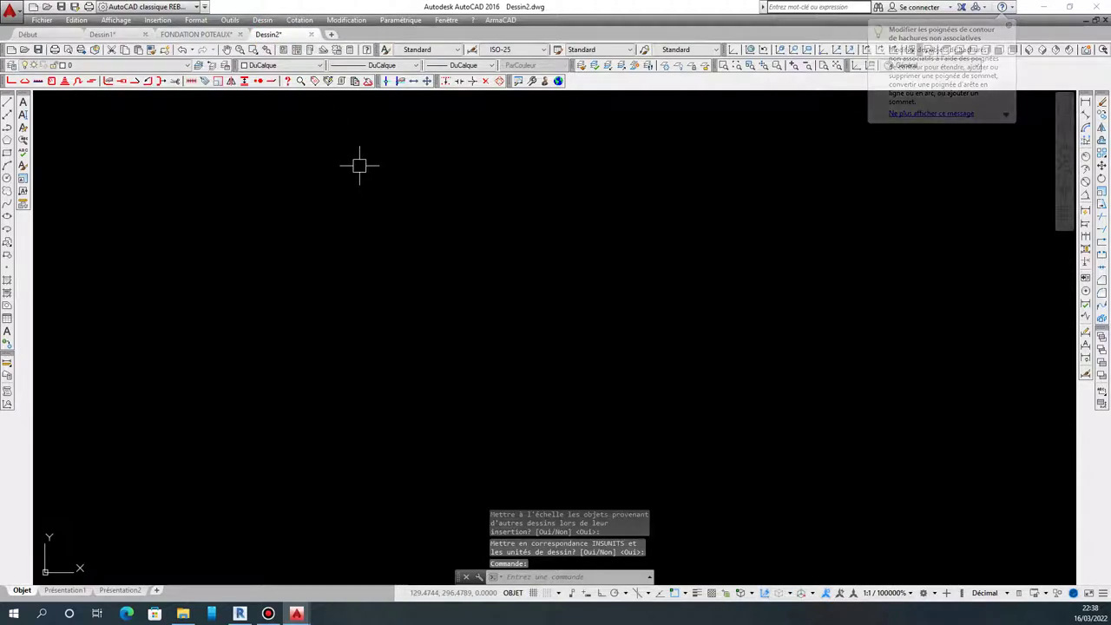
left_click(76, 24)
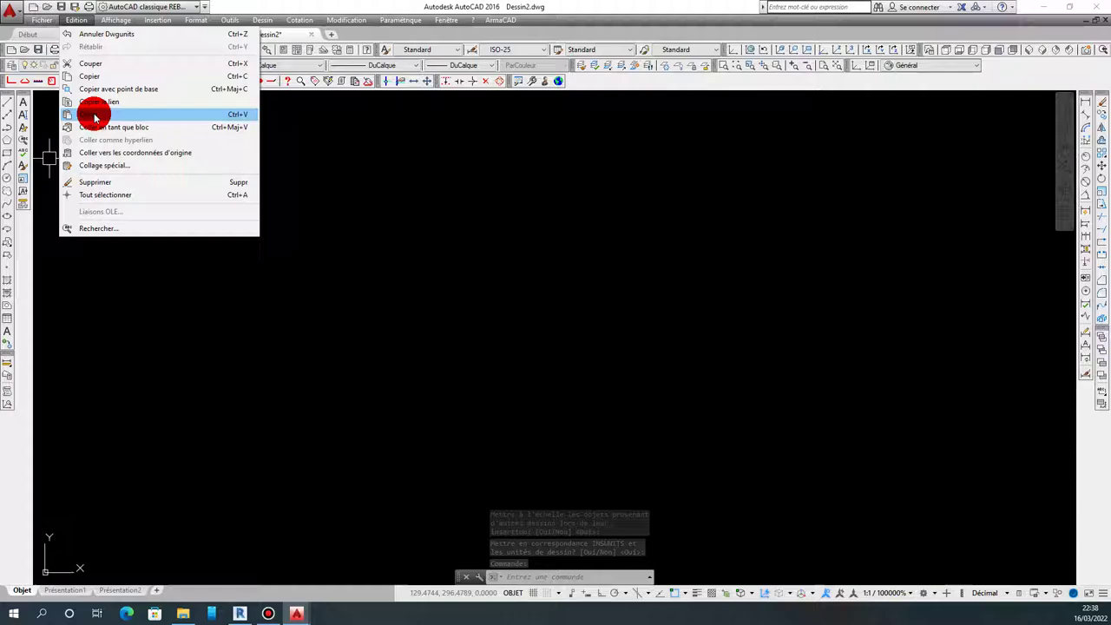
left_click(96, 115)
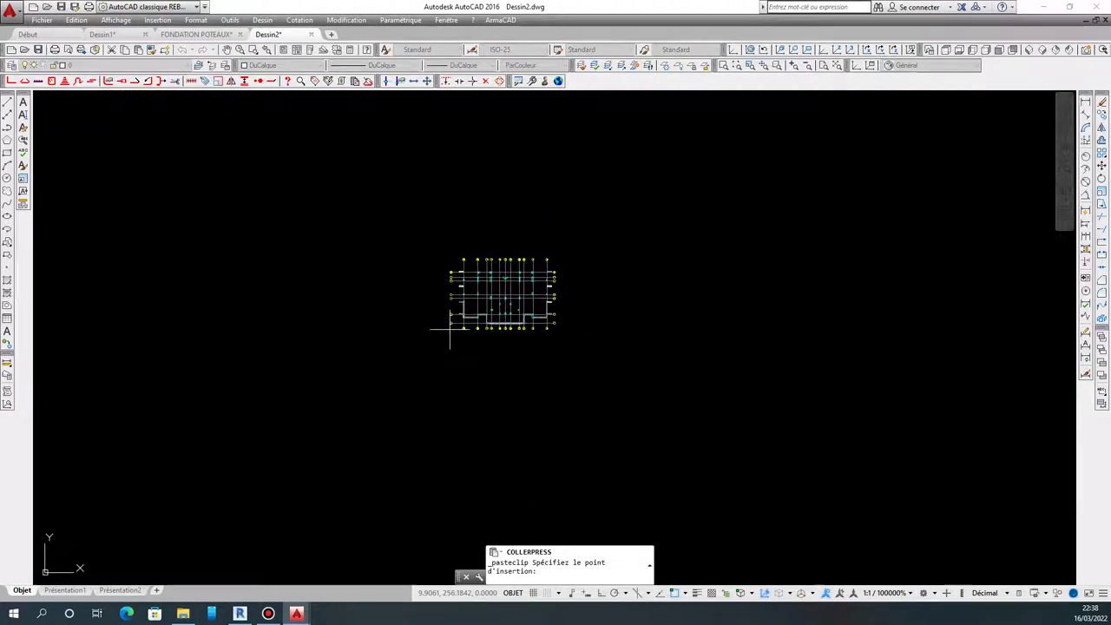
Place the pasted plan and accept the default grid bubble attributes.
left_click(450, 329)
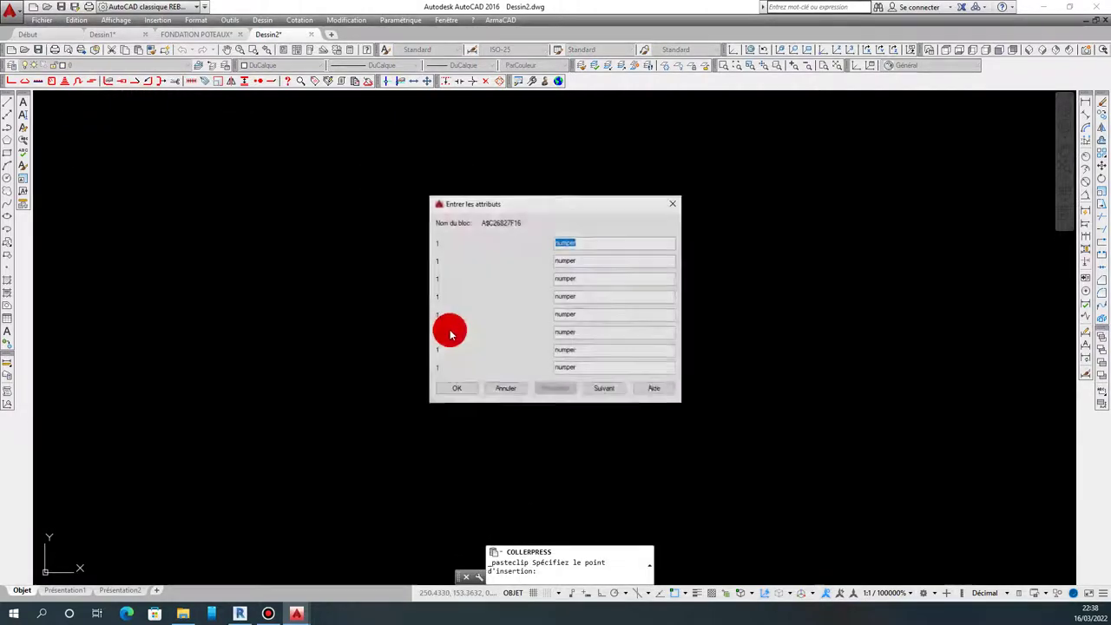
left_click(456, 391)
scroll(466, 315, "up", 5)
scroll(406, 274, "up", 2)
scroll(406, 274, "down", 5)
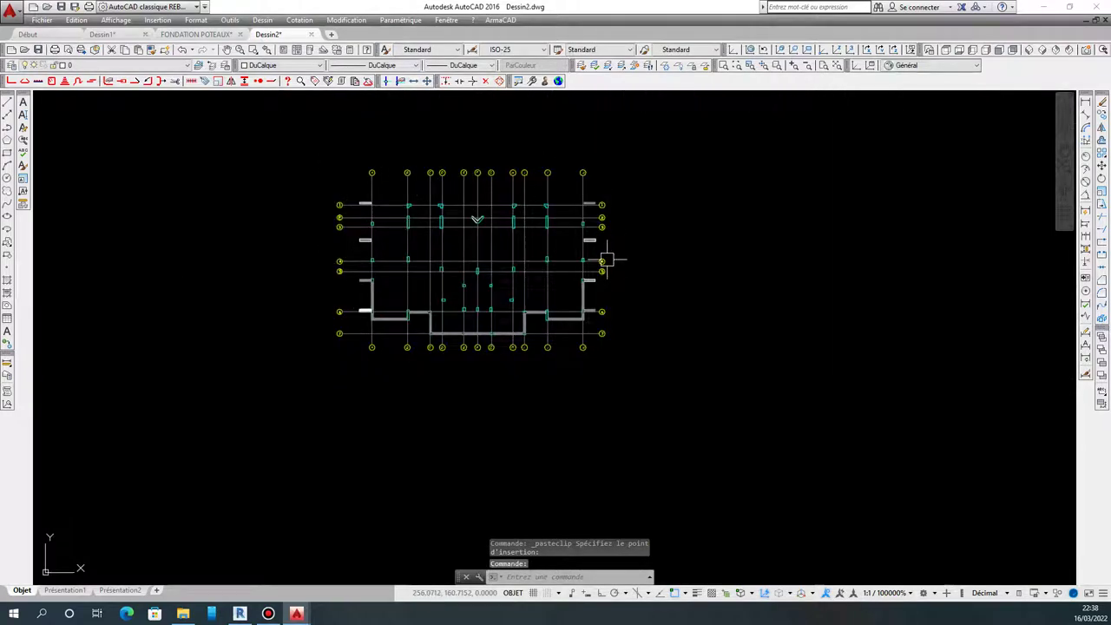
scroll(612, 205, "up", 4)
scroll(612, 204, "up", 5)
scroll(640, 204, "down", 10)
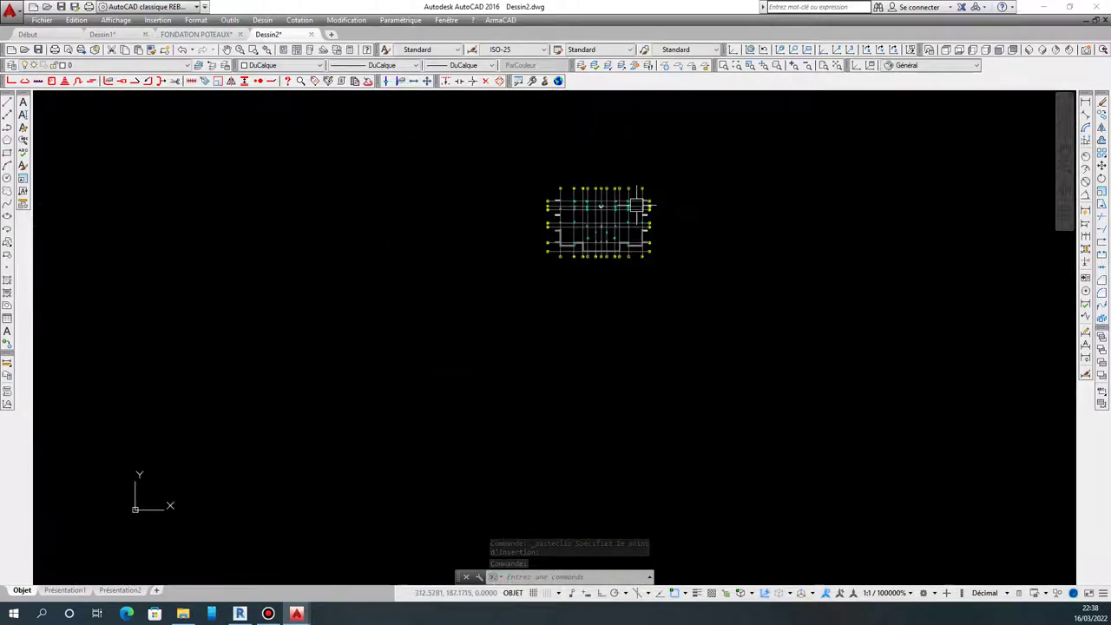
scroll(640, 205, "up", 4)
Window-select the entire pasted plan and start moving it.
left_click(398, 123)
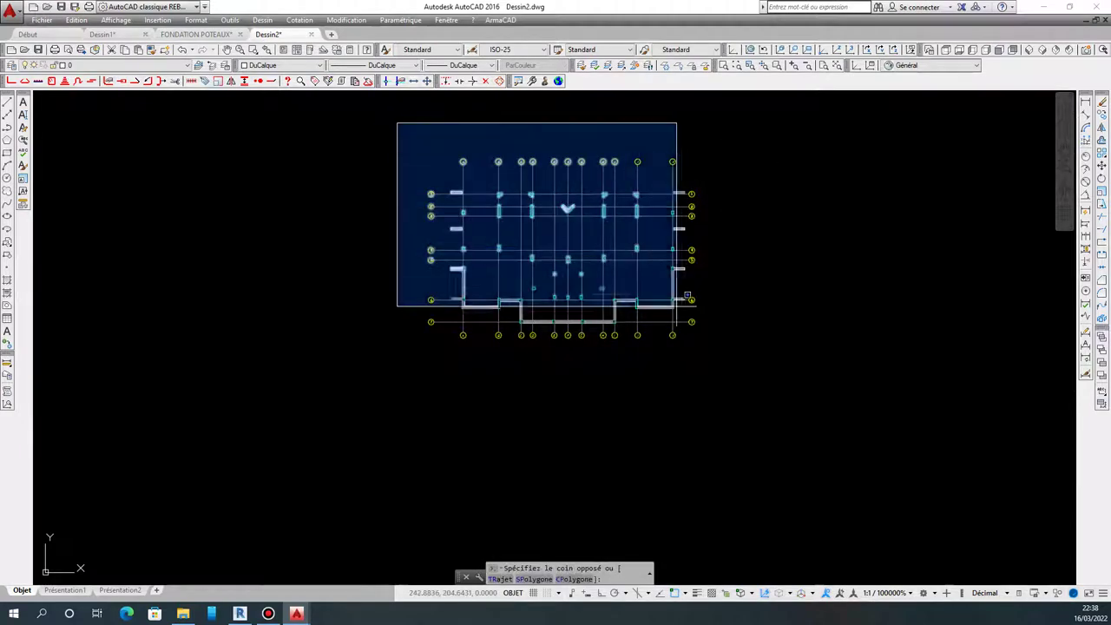
left_click(781, 391)
left_click(1101, 166)
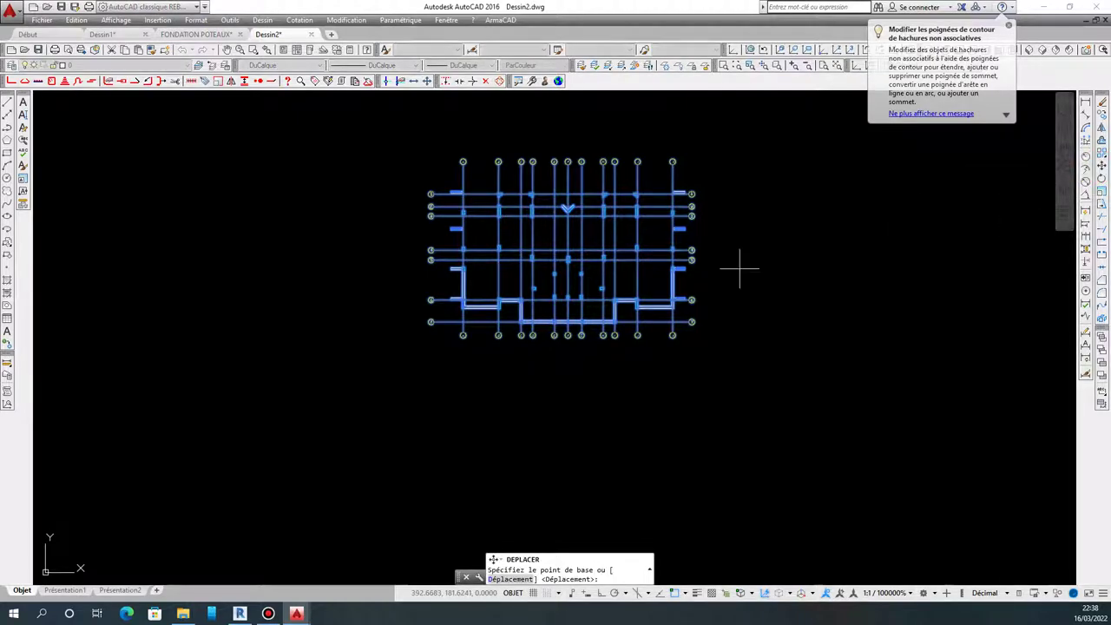
Move the plan from the A/7 grid intersection to the origin 0,0,0.
scroll(457, 323, "up", 4)
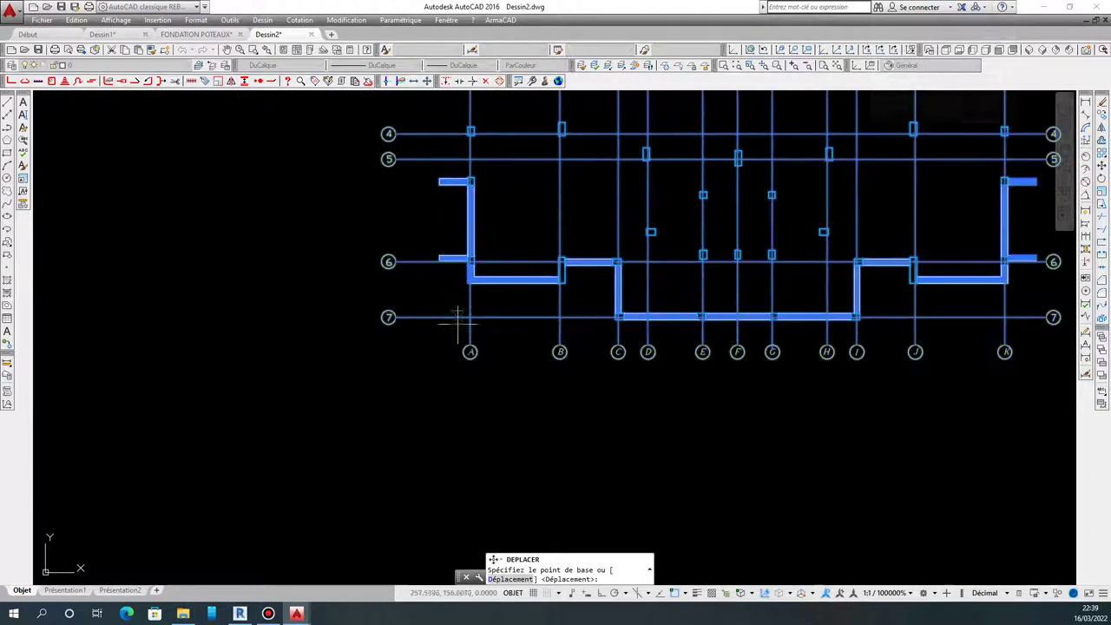
scroll(457, 323, "up", 4)
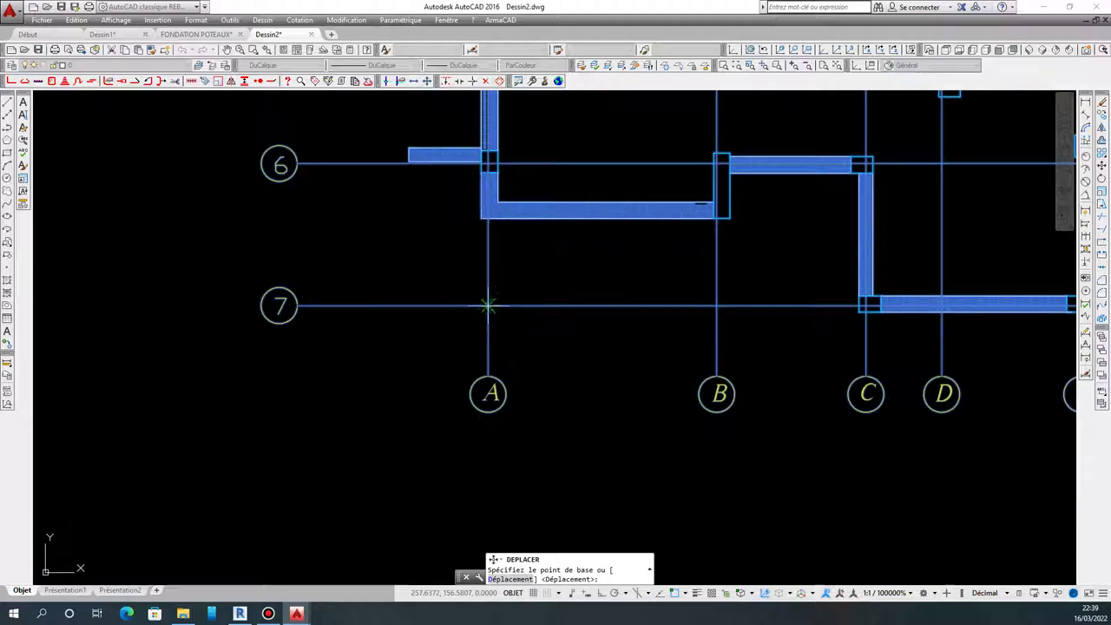
left_click(487, 305)
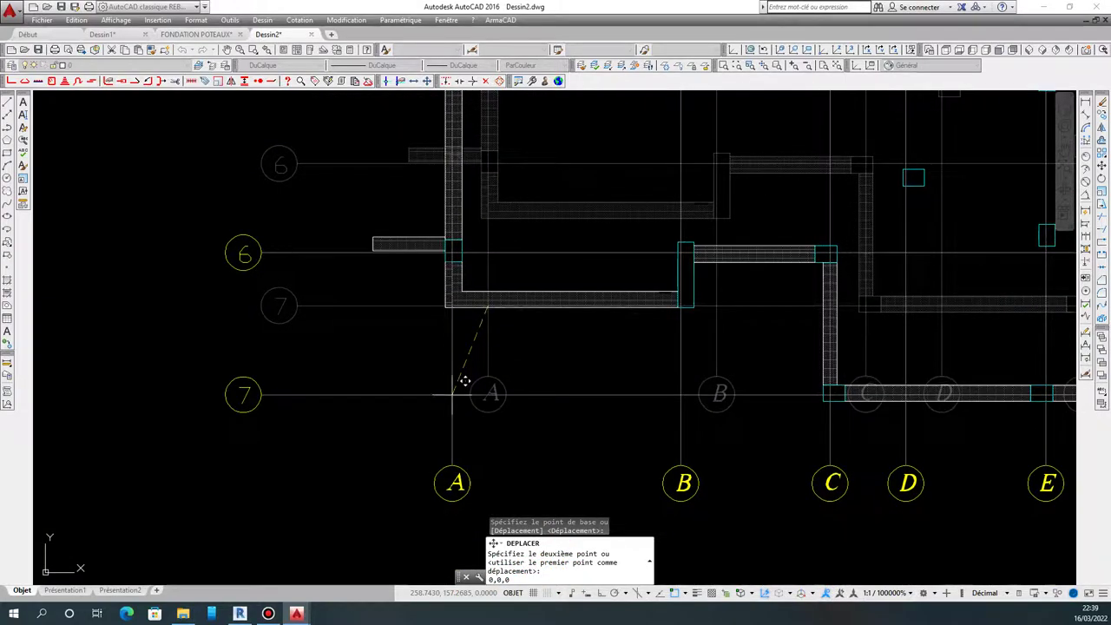
type("0,0,0")
key("Return")
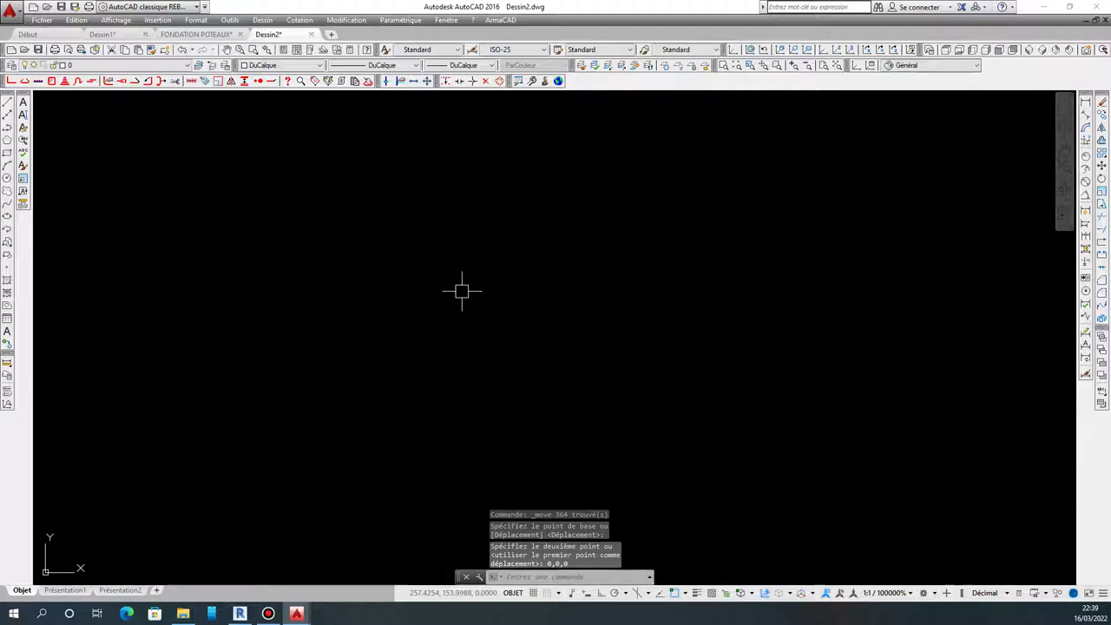
Zoom to extents to check the relocated plan.
middle_click(293, 521)
middle_click(293, 521)
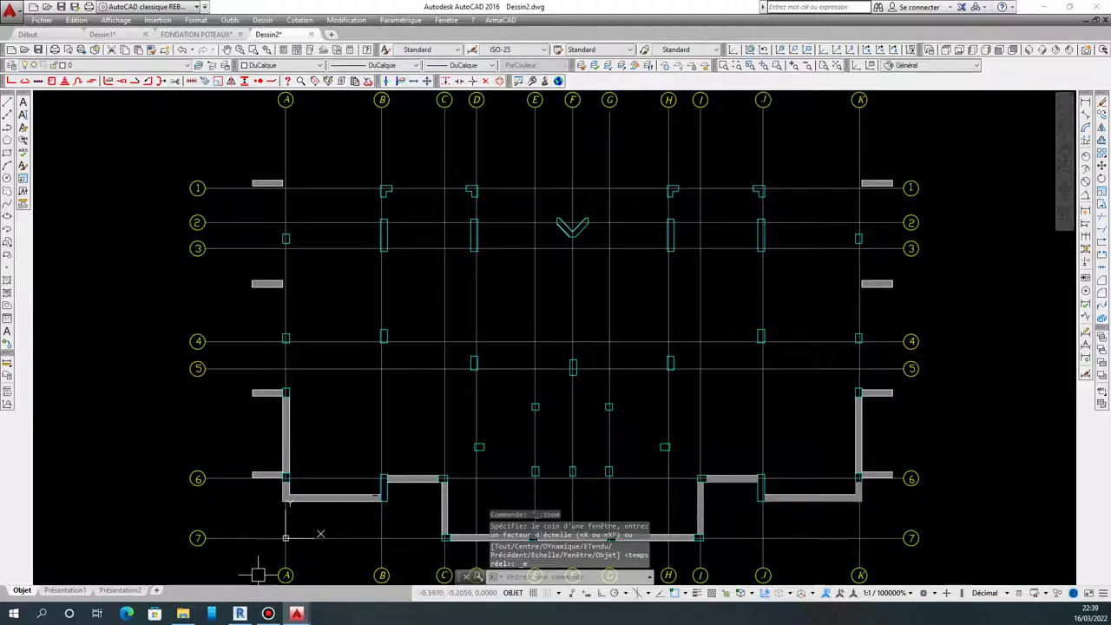
scroll(264, 556, "up", 4)
scroll(348, 504, "up", 5)
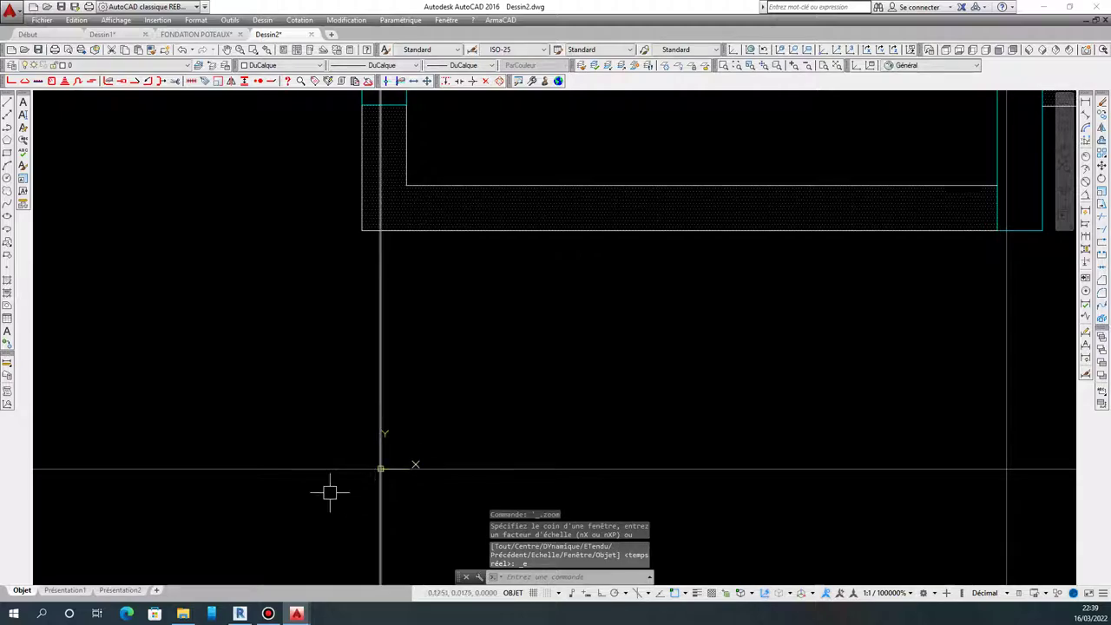
scroll(386, 421, "down", 8)
scroll(391, 405, "down", 4)
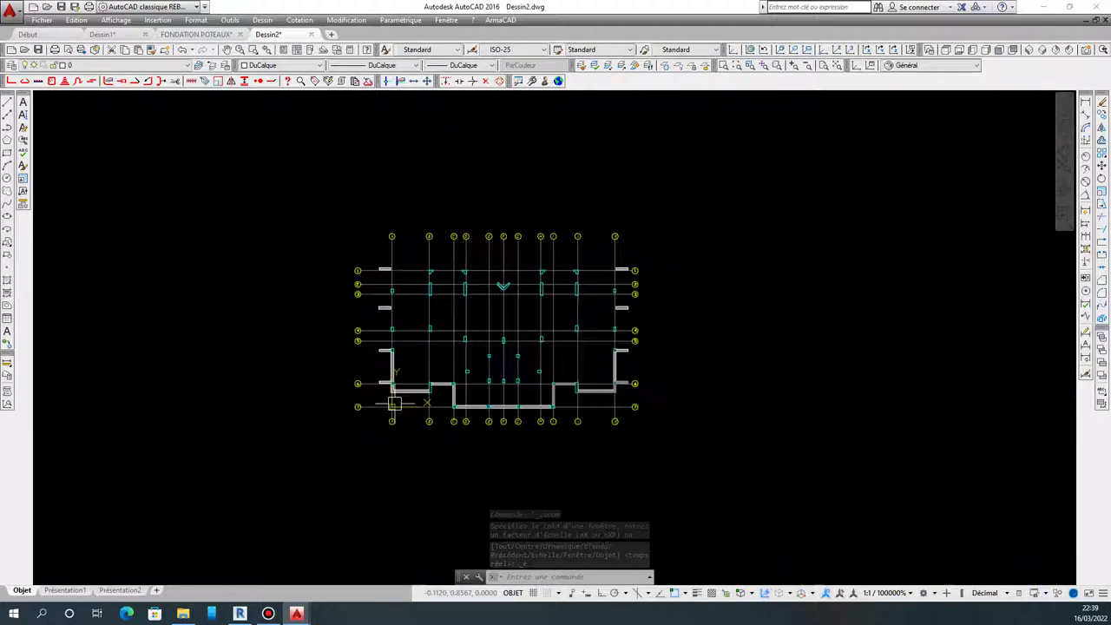
scroll(461, 390, "up", 4)
scroll(434, 420, "down", 2)
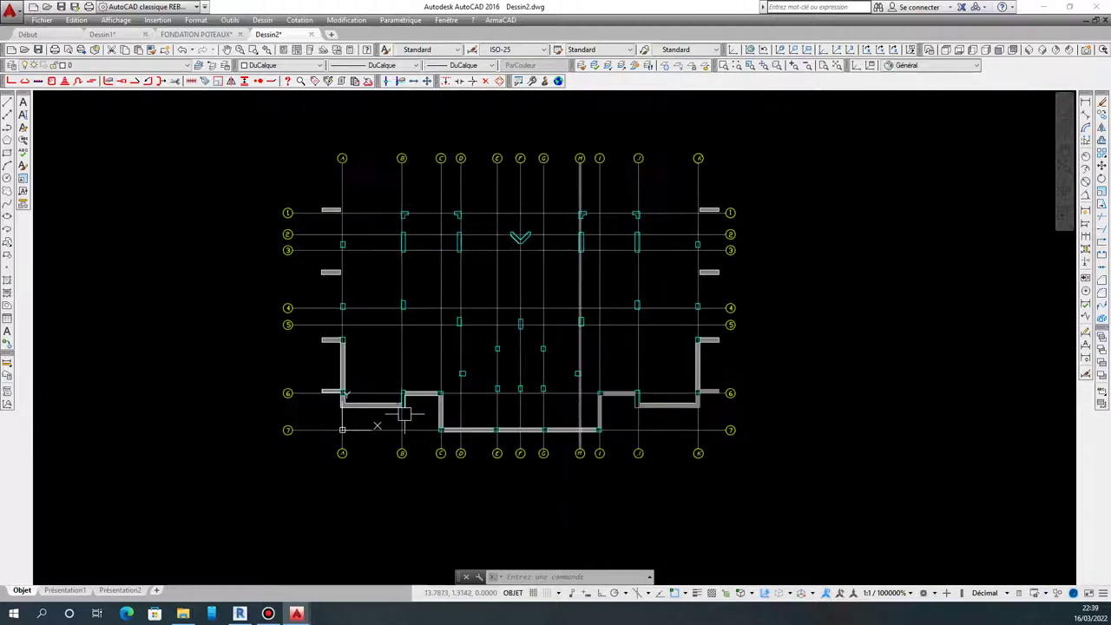
left_click(41, 20)
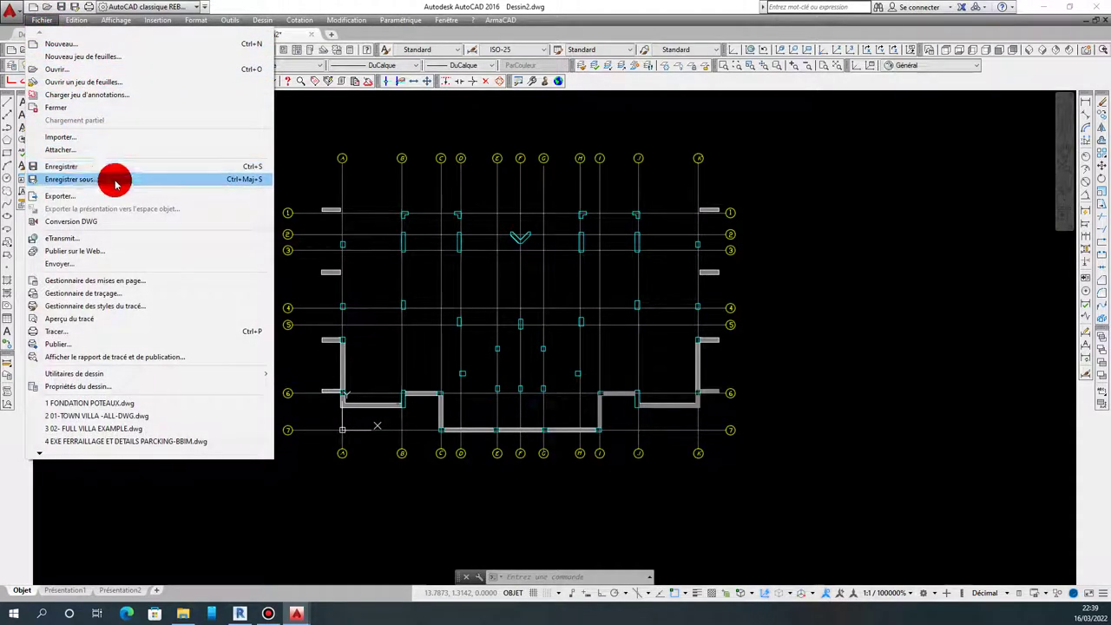
Save the drawing as axe poteau.dxf in formation villa and minimise AutoCAD.
left_click(82, 179)
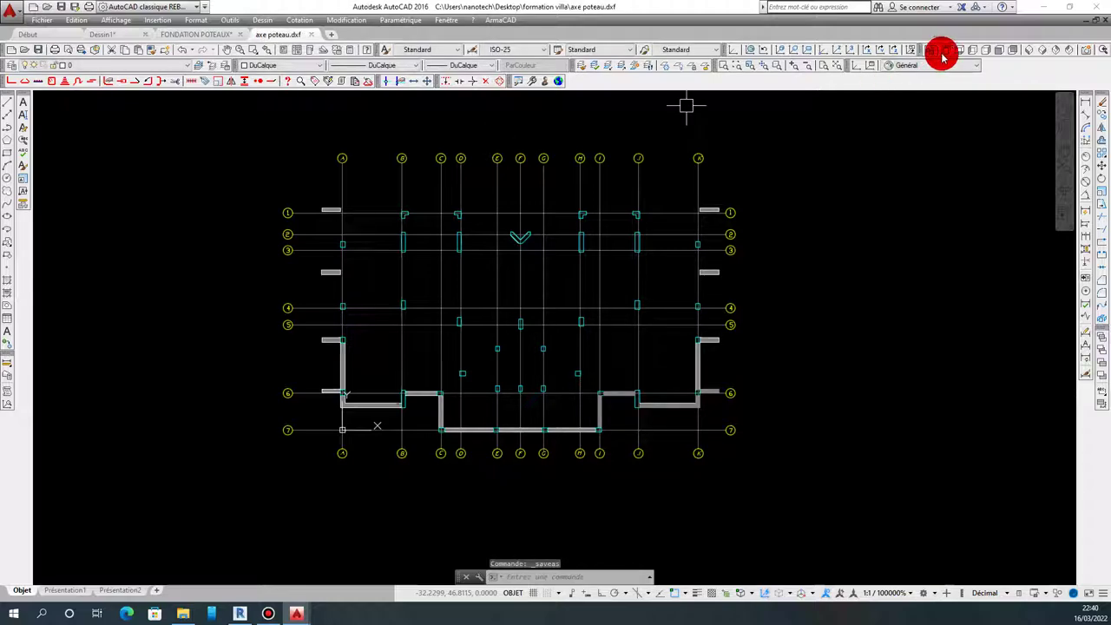
left_click(1042, 7)
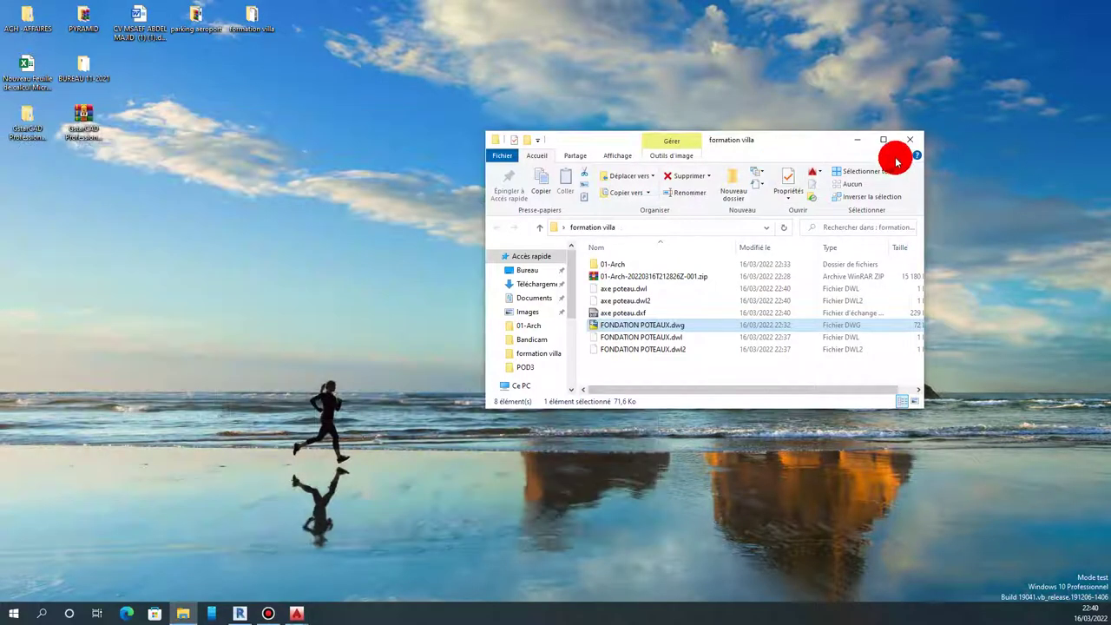
Put a Revit 2020 shortcut on the desktop, launch Revit and minimise Paint.
left_click(857, 142)
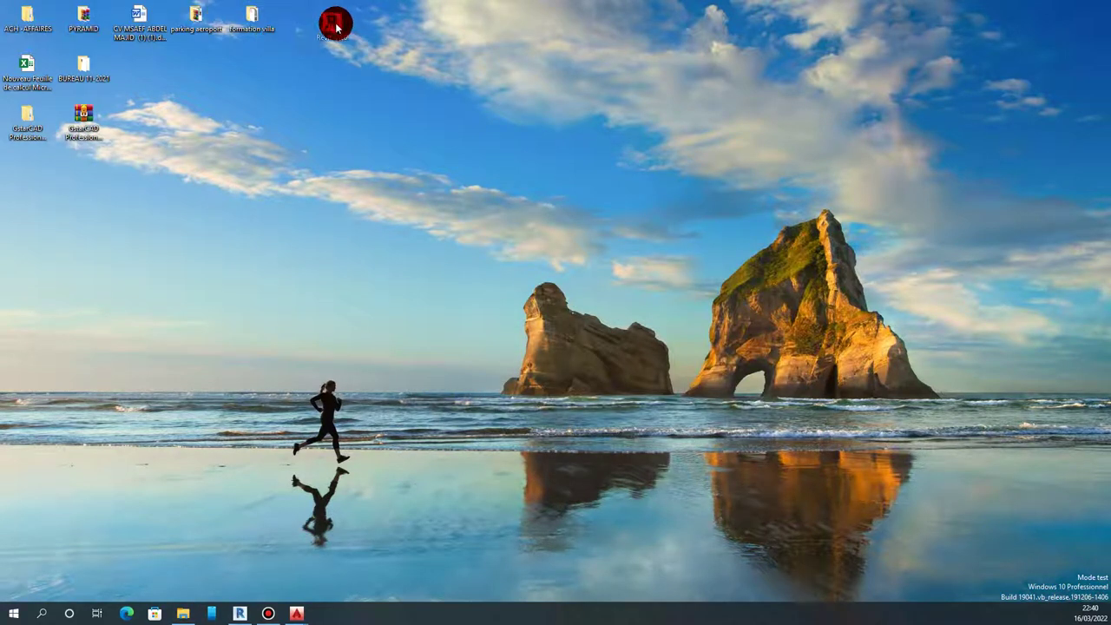
left_click_drag(260, 12, 308, 19)
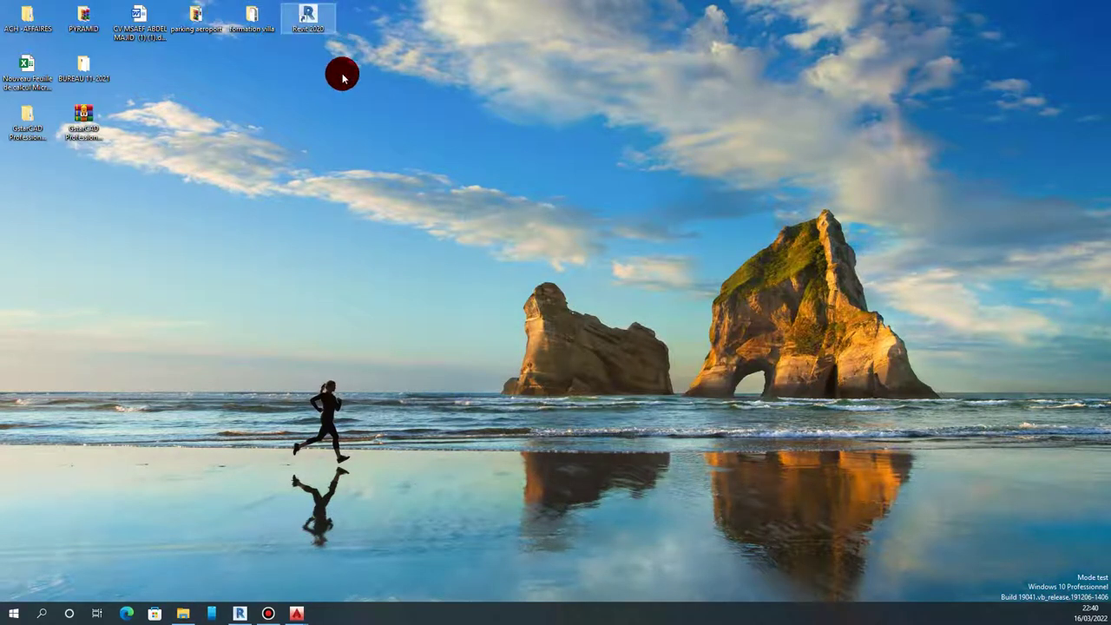
double_click(305, 24)
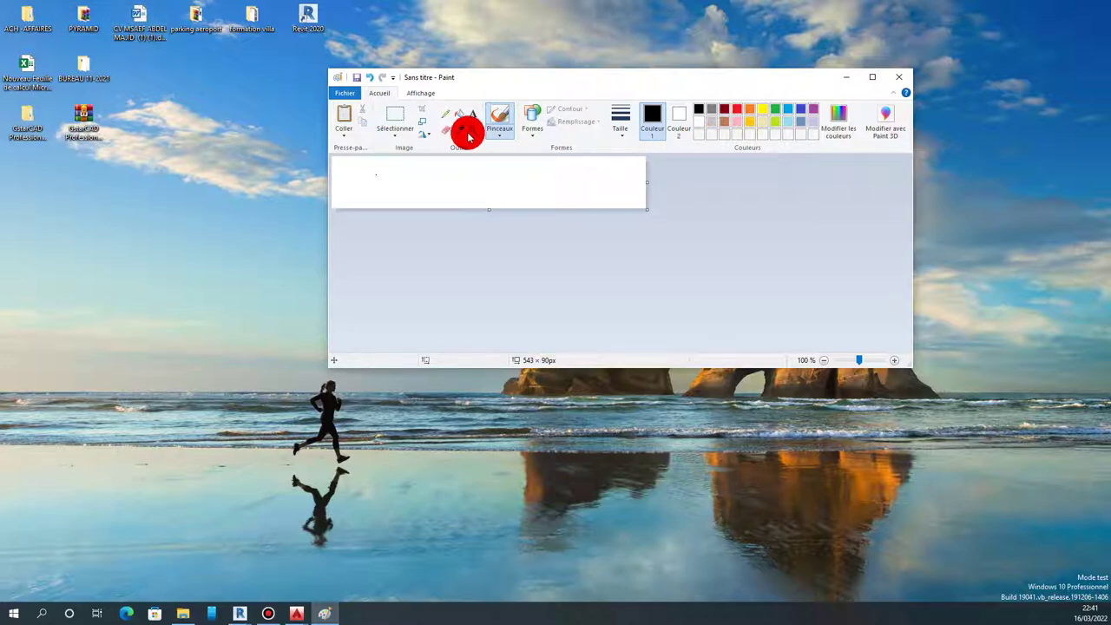
left_click(848, 79)
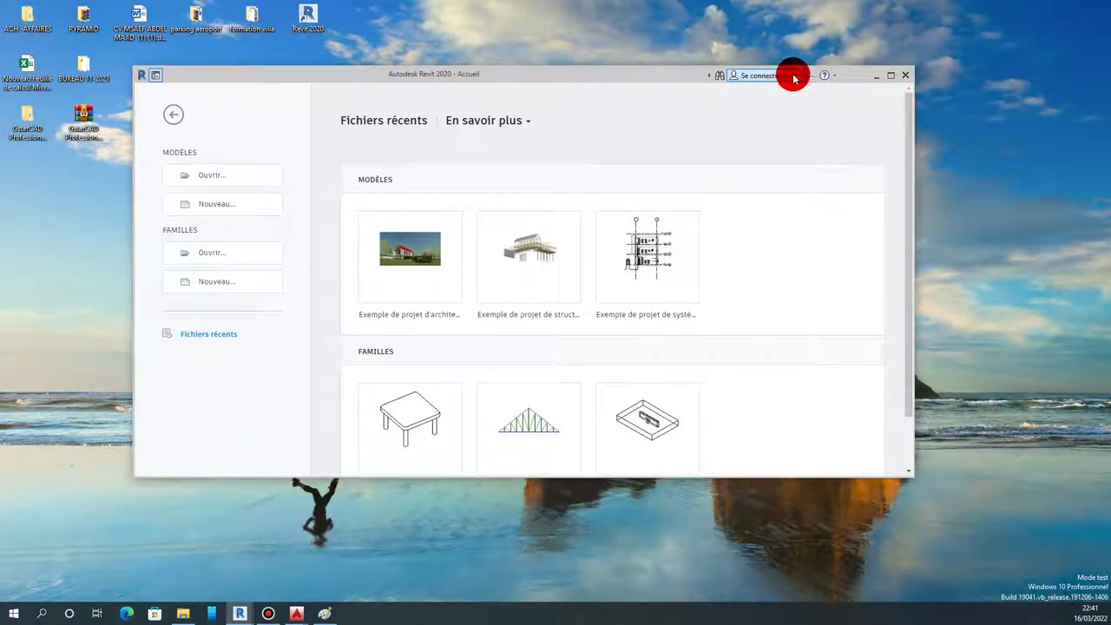
Create a new project from the structural template in a maximised Revit window.
left_click(891, 74)
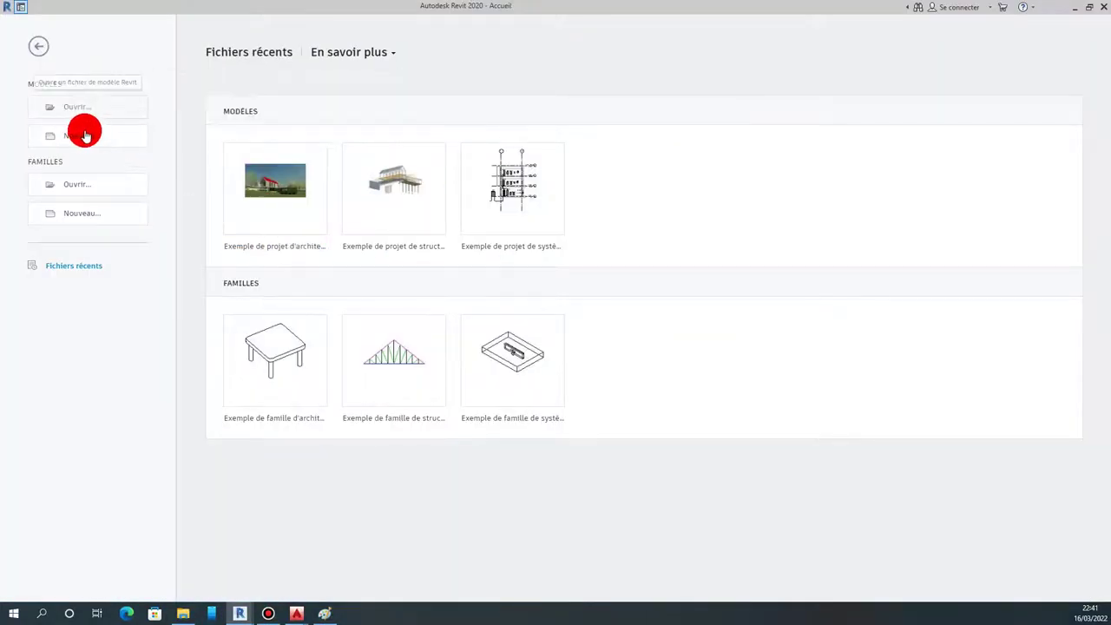
left_click(80, 137)
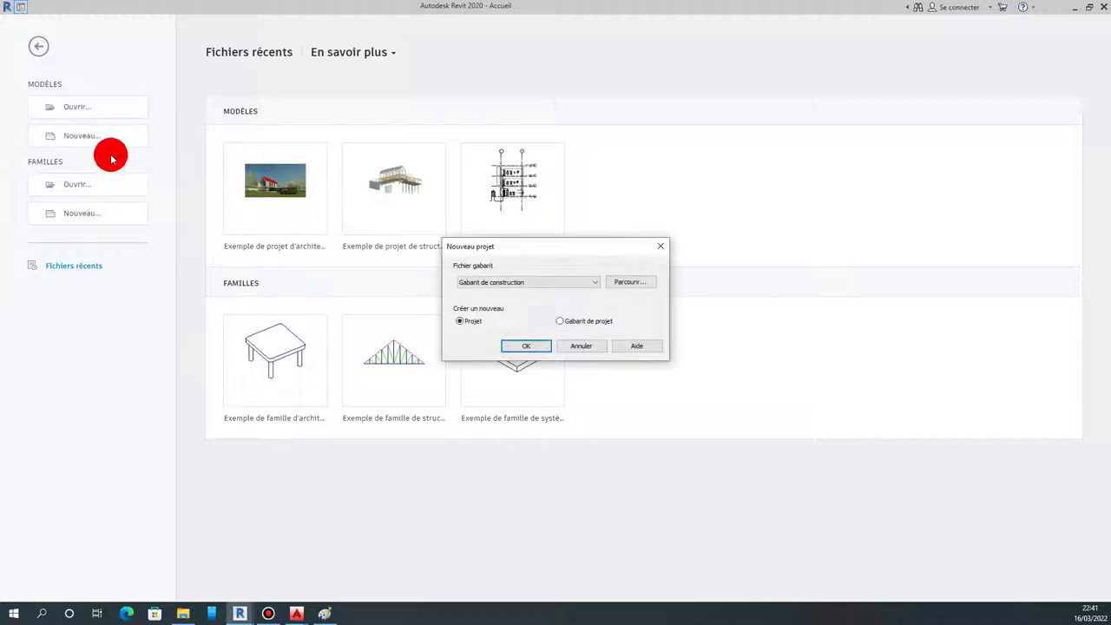
left_click(521, 283)
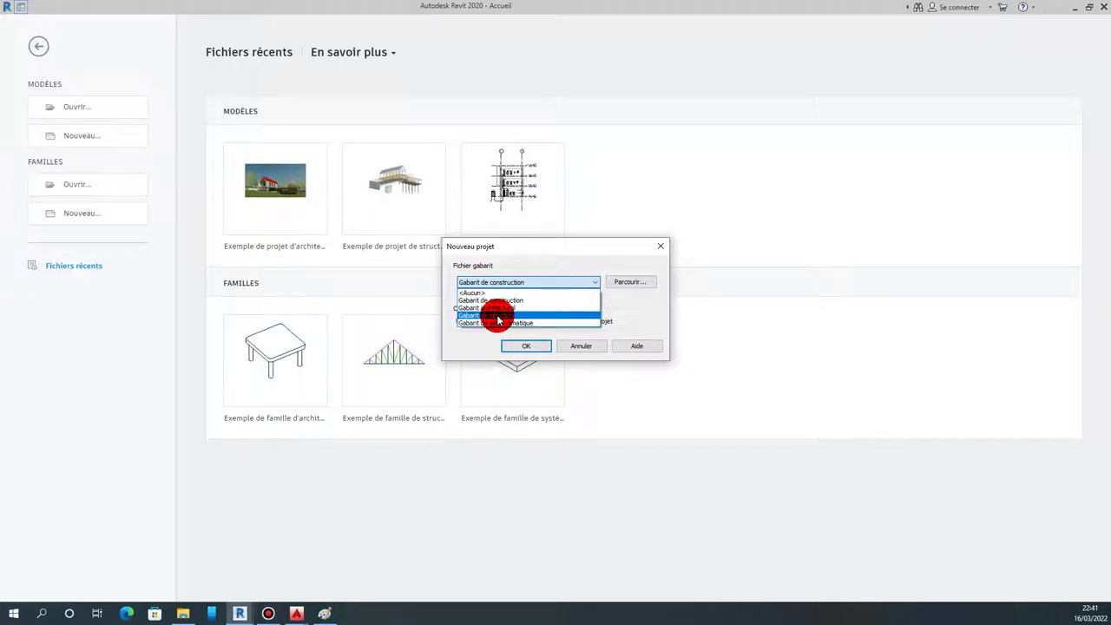
left_click(501, 318)
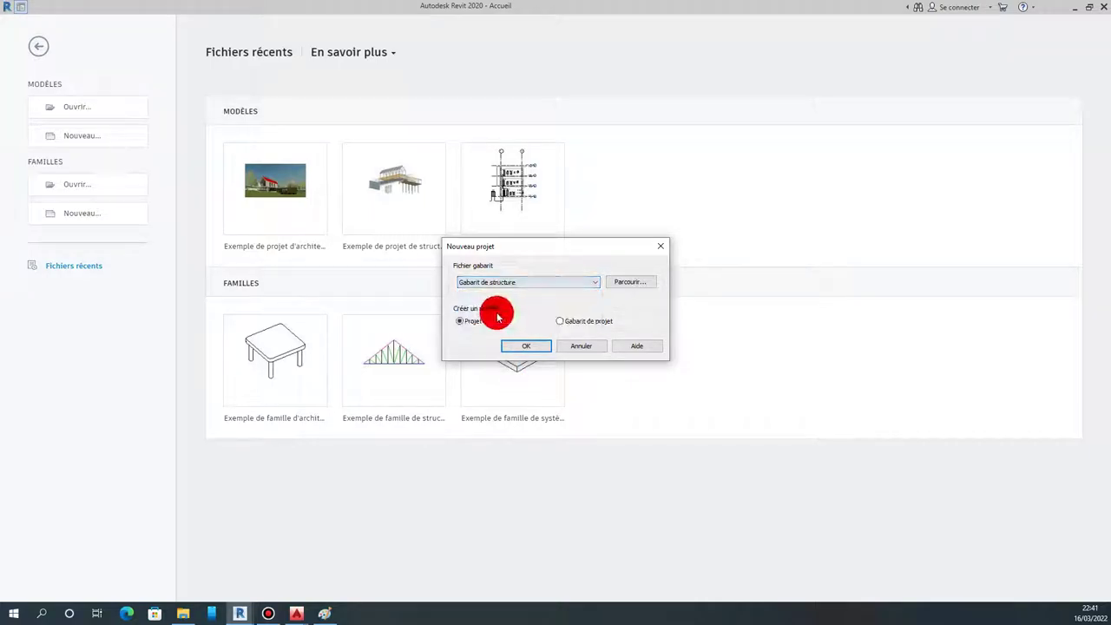
left_click(529, 347)
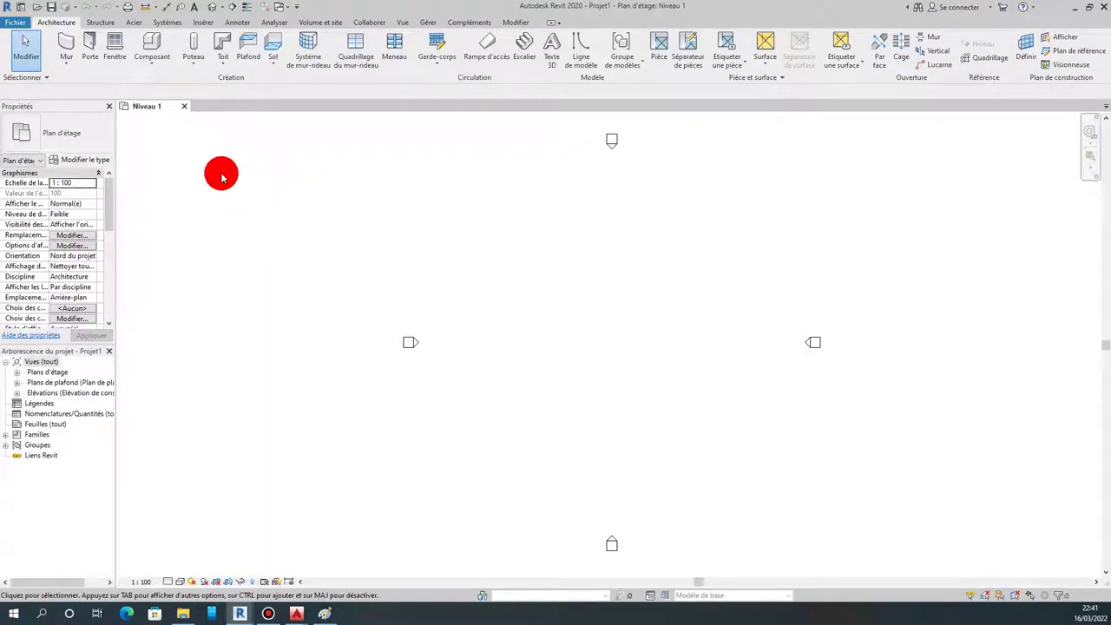
Dock the Project Browser as its own right-hand column and expand Plans d'étage.
left_click(100, 24)
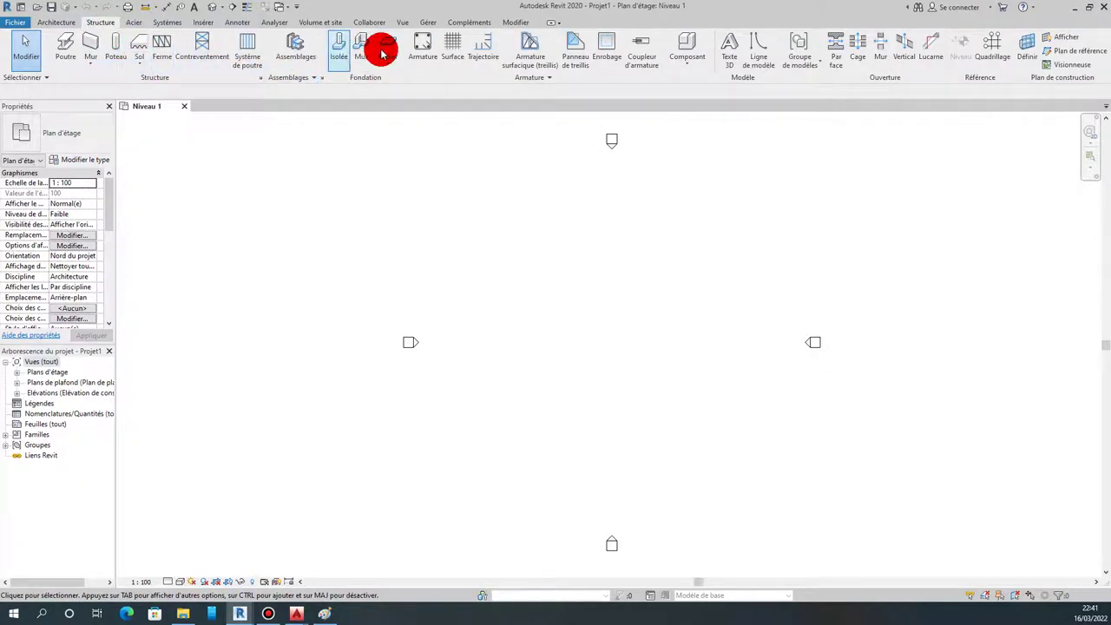
left_click(205, 24)
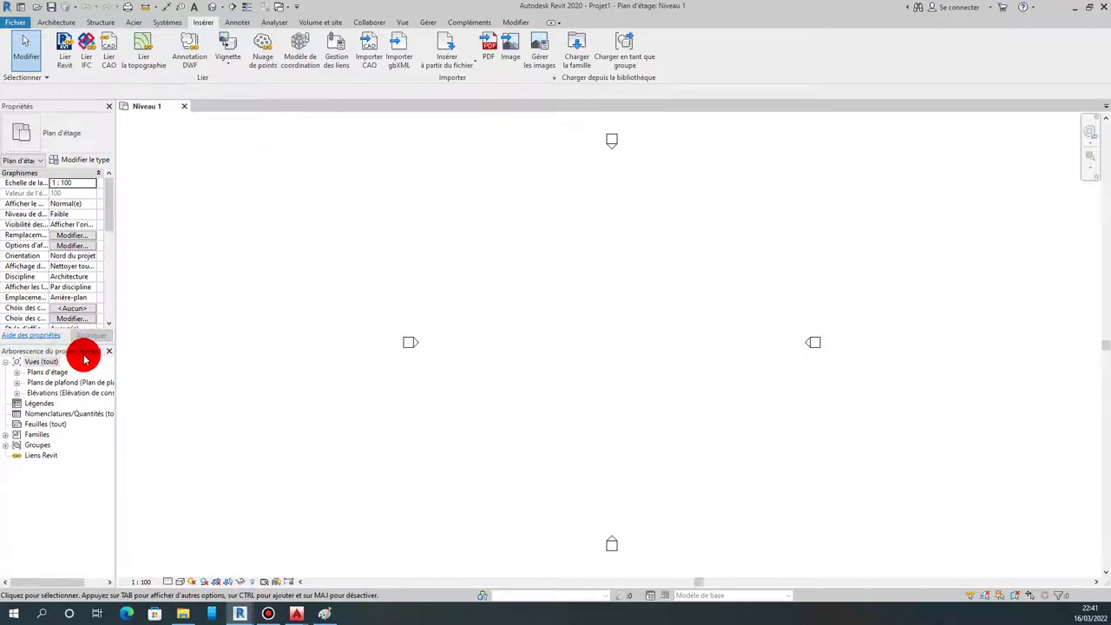
left_click_drag(31, 350, 44, 365)
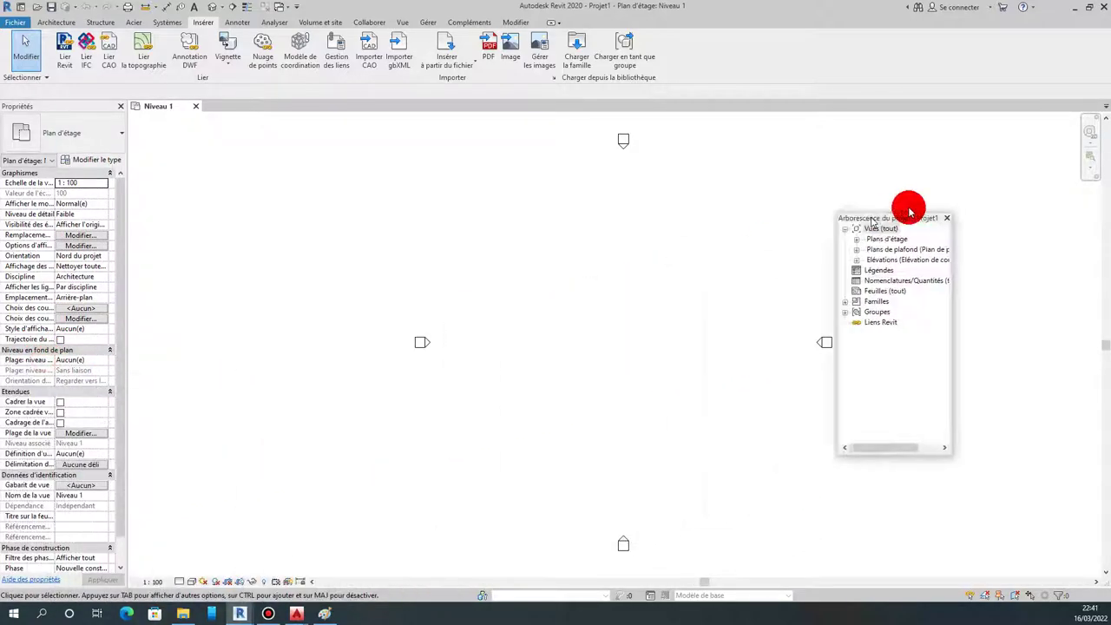
left_click_drag(44, 364, 1095, 119)
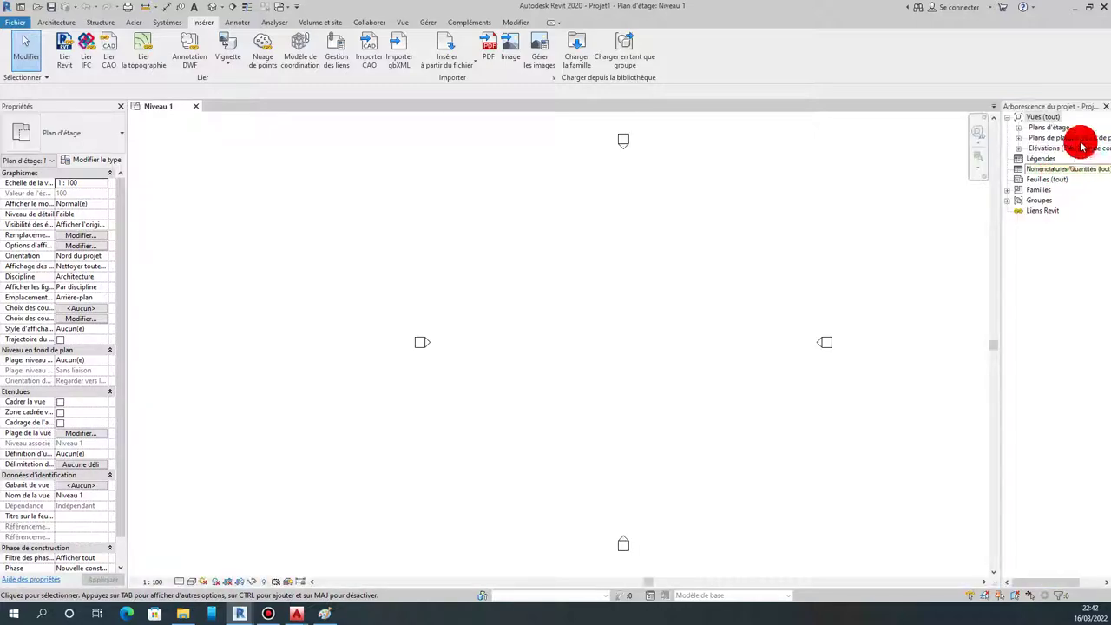
left_click(1019, 128)
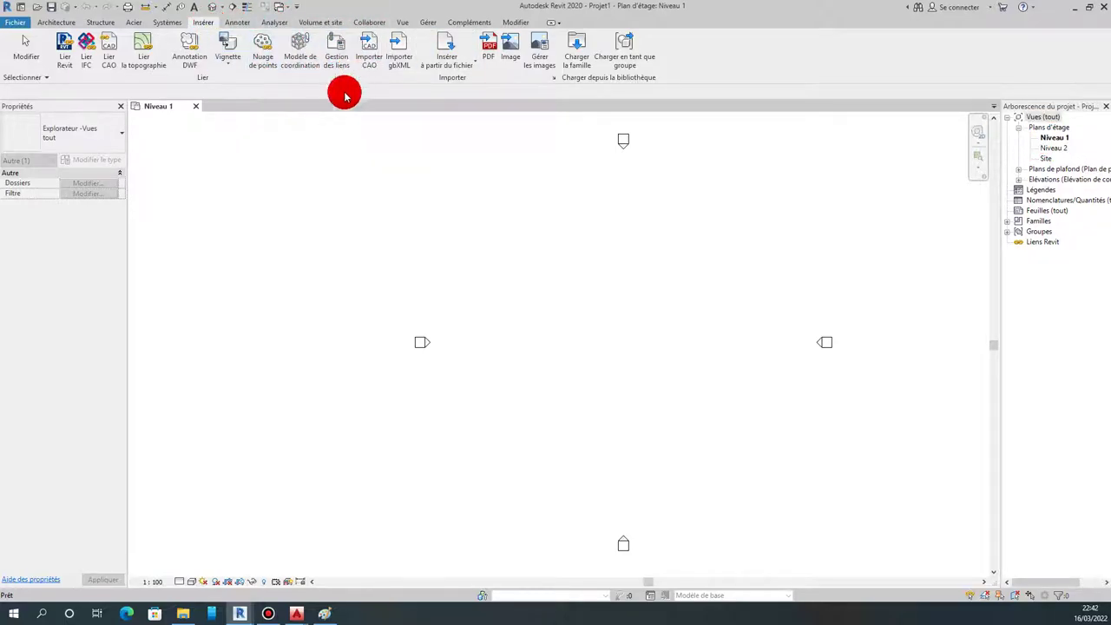
Open Import CAD and browse to Bureau\formation villa, listing only DXF files.
left_click(368, 49)
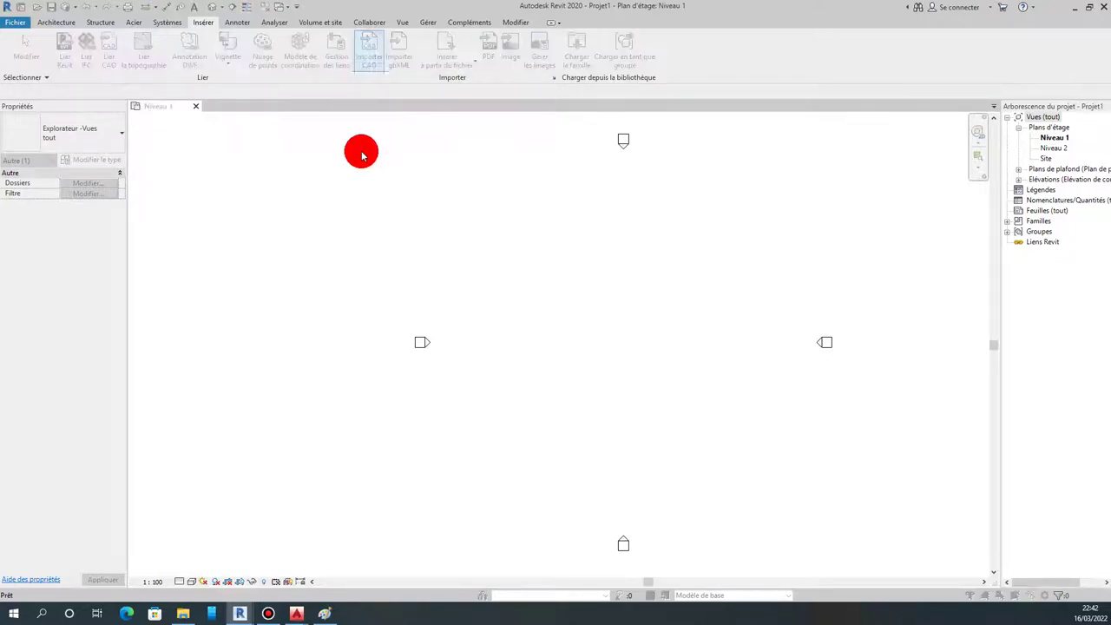
left_click(363, 356)
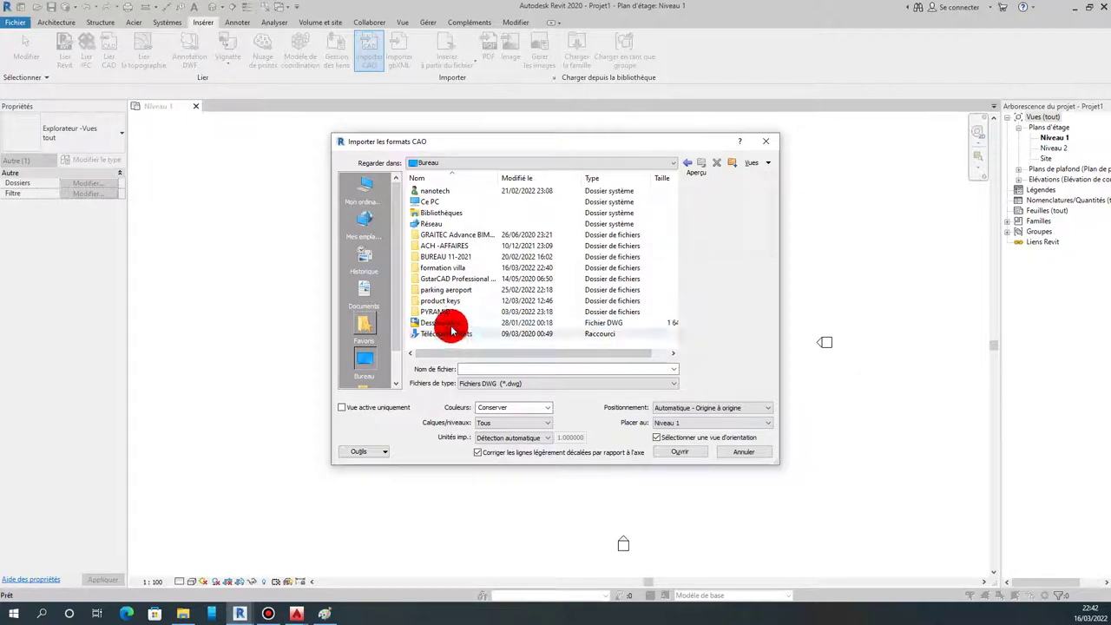
left_click(462, 270)
double_click(462, 270)
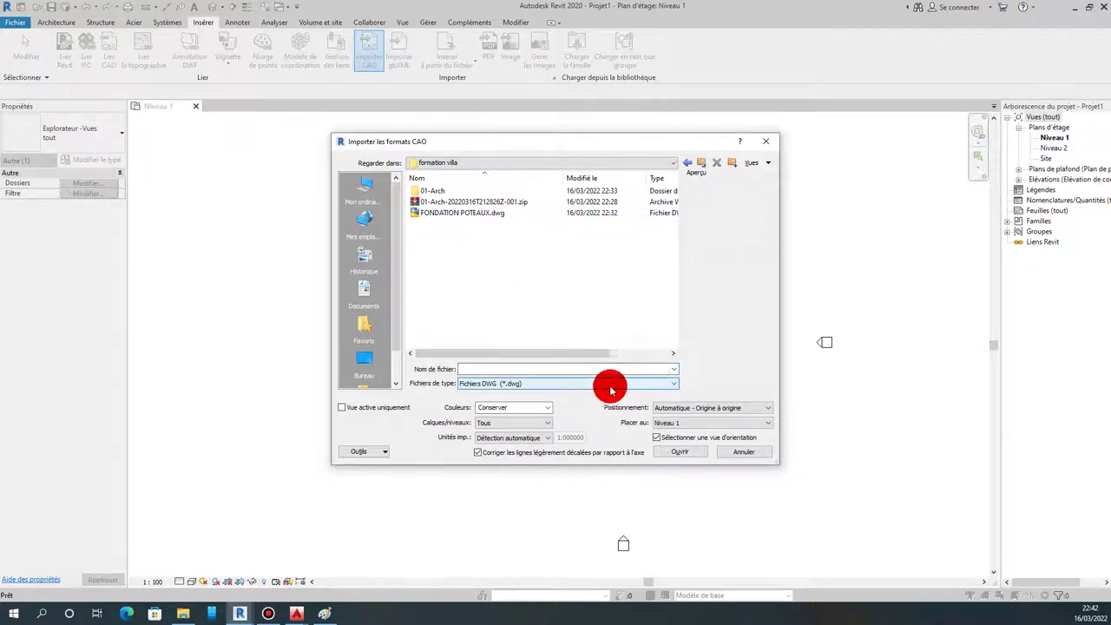
left_click(658, 384)
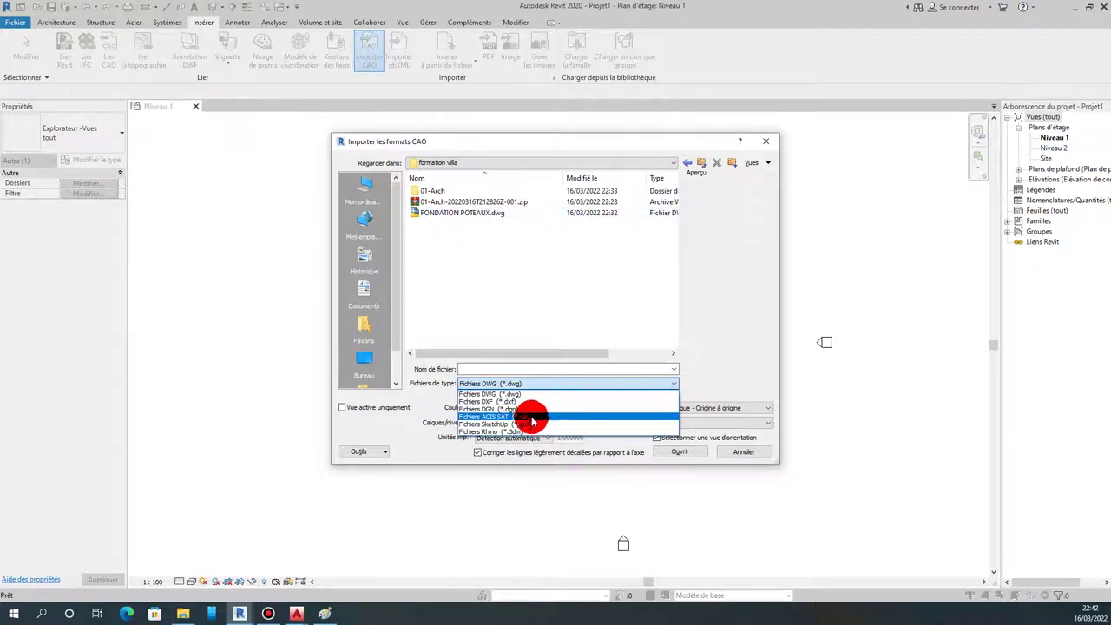
left_click(526, 406)
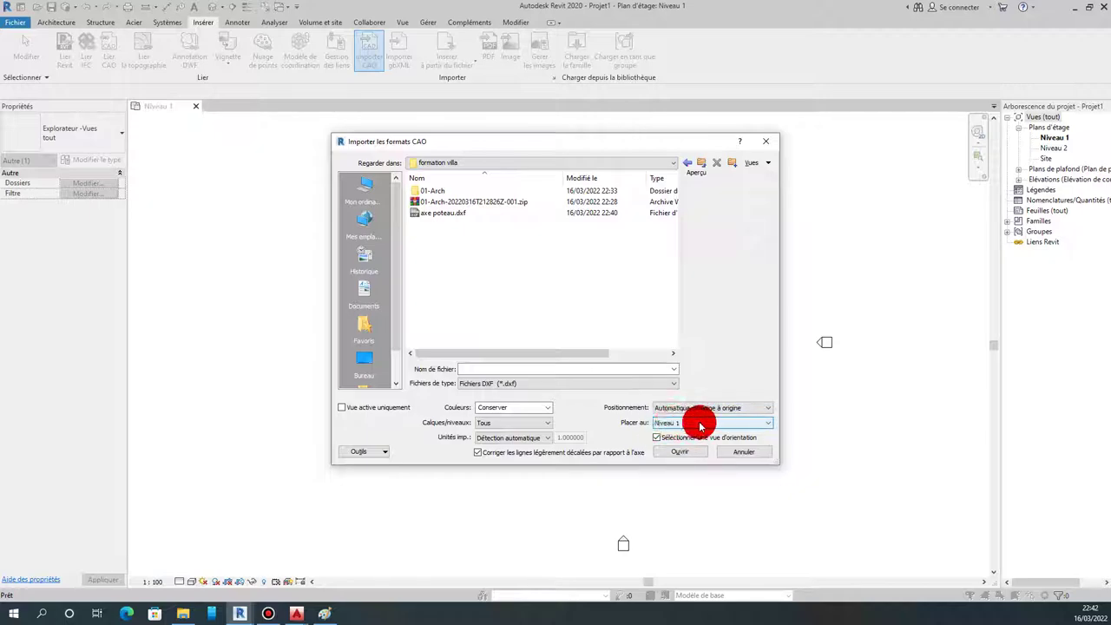
Import axe poteau.dxf with units in centimètre and colours set to Noir et blanc.
left_click(547, 440)
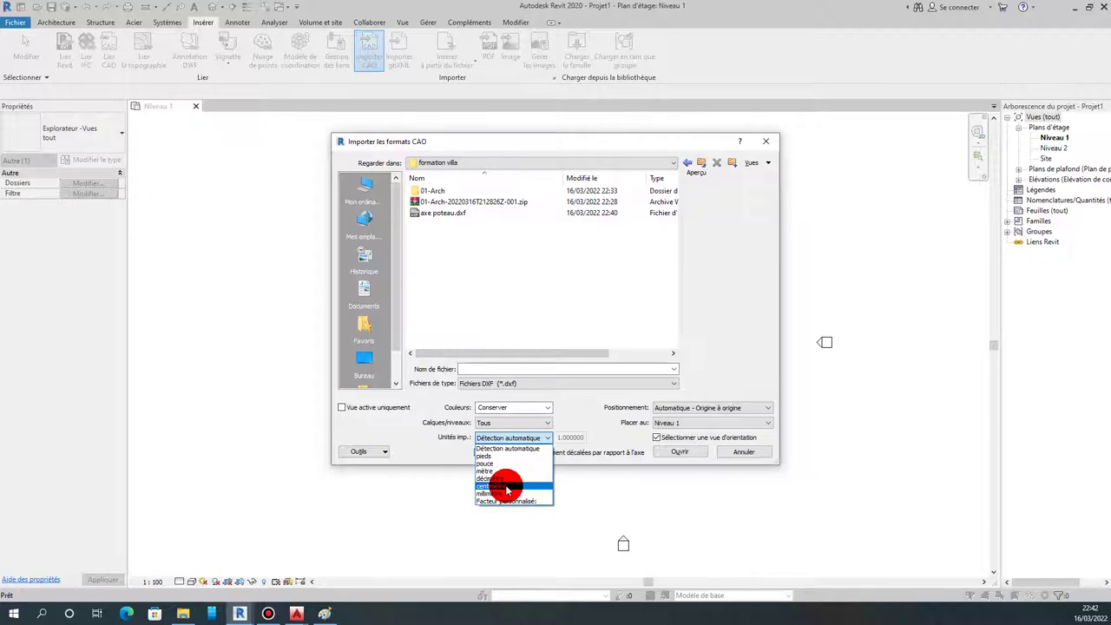
left_click(507, 488)
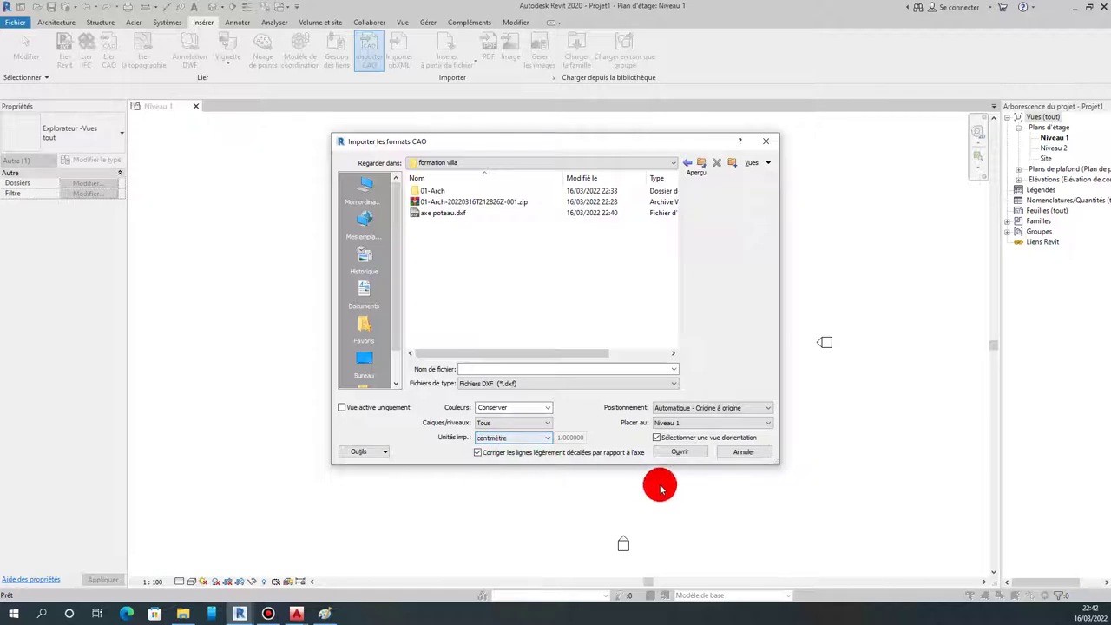
left_click(667, 440)
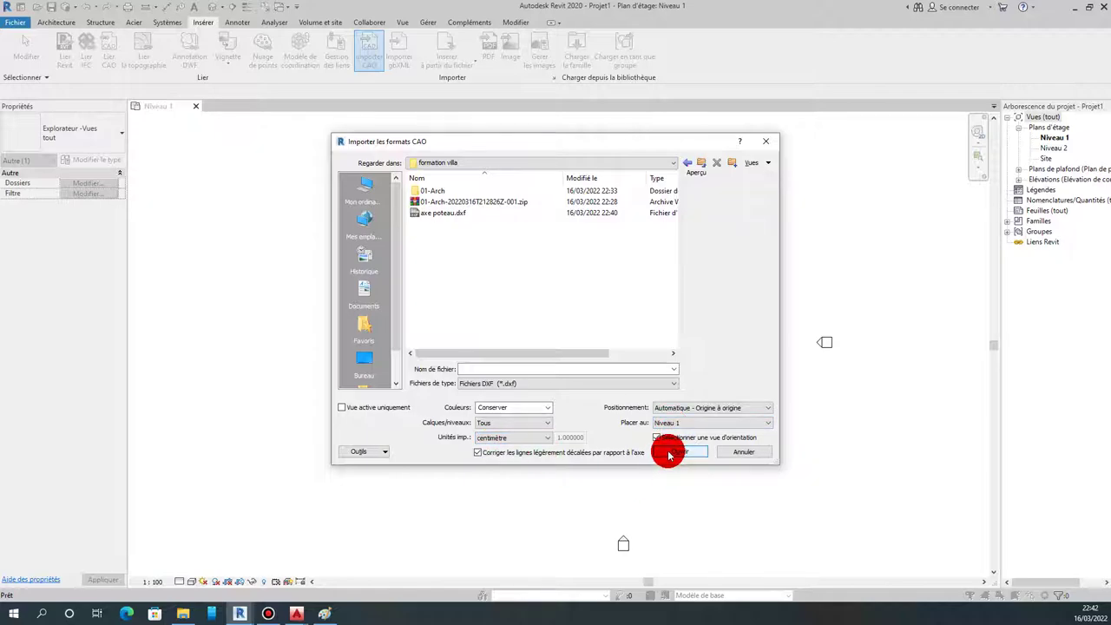
left_click(547, 410)
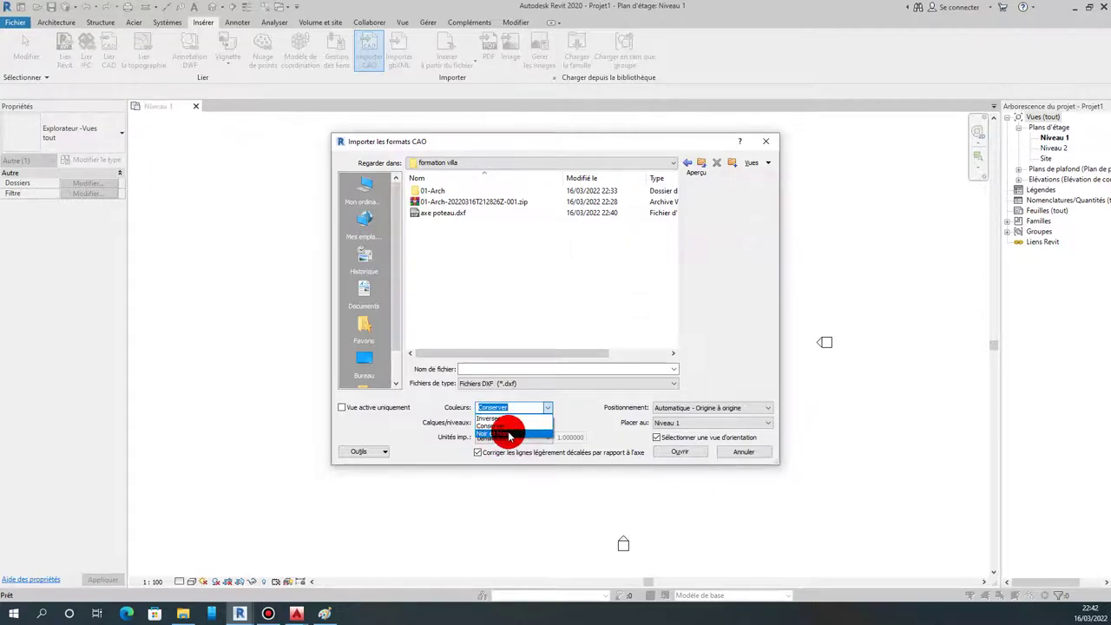
left_click(510, 434)
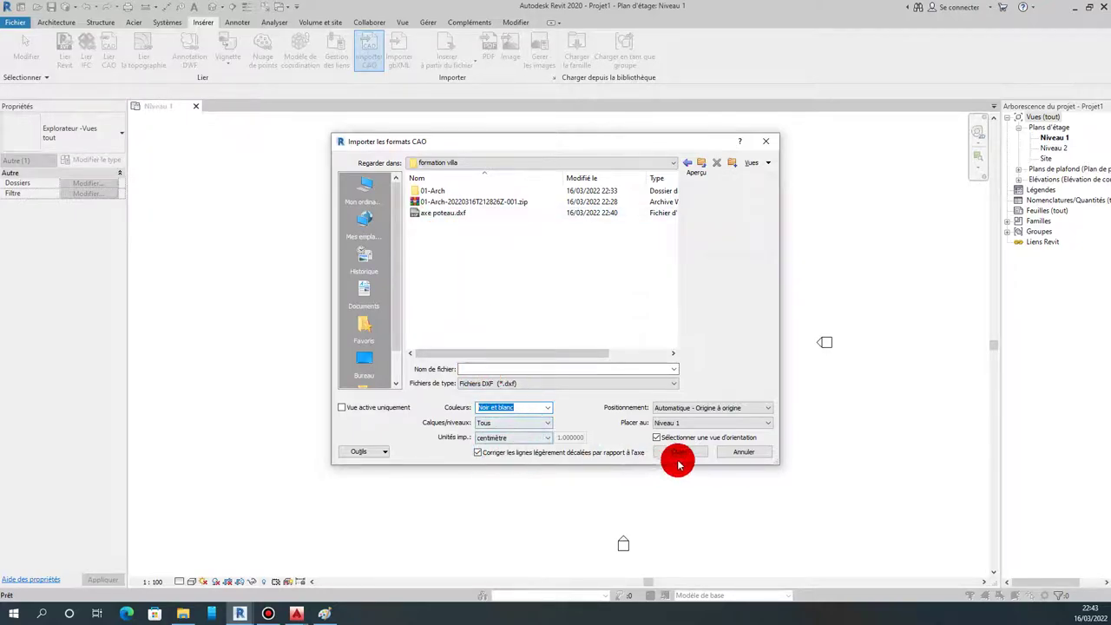
left_click(437, 212)
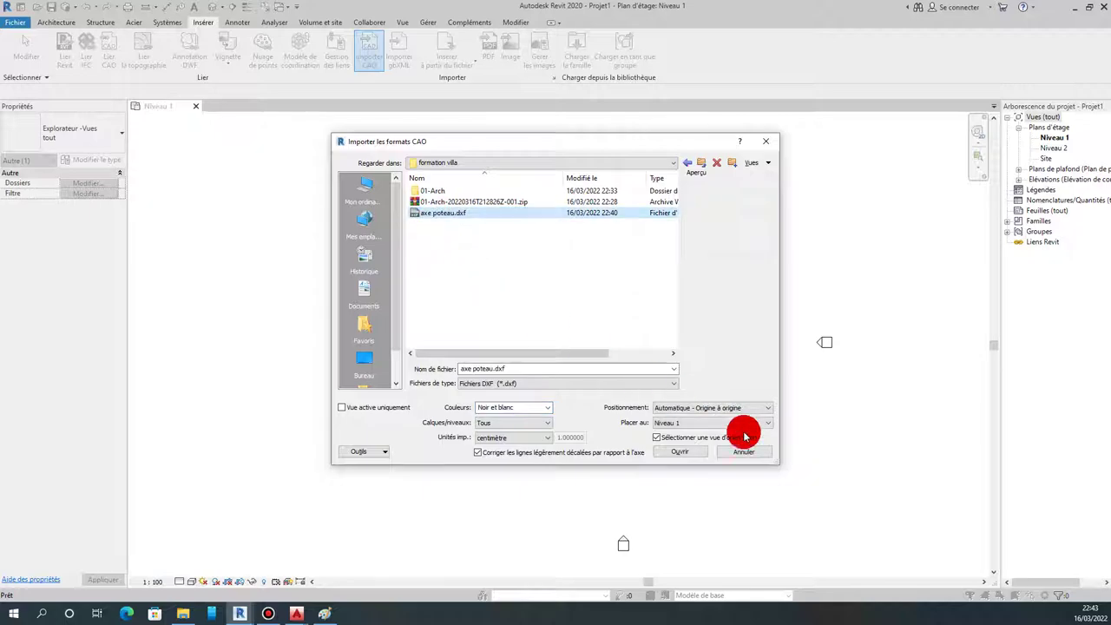
left_click(685, 454)
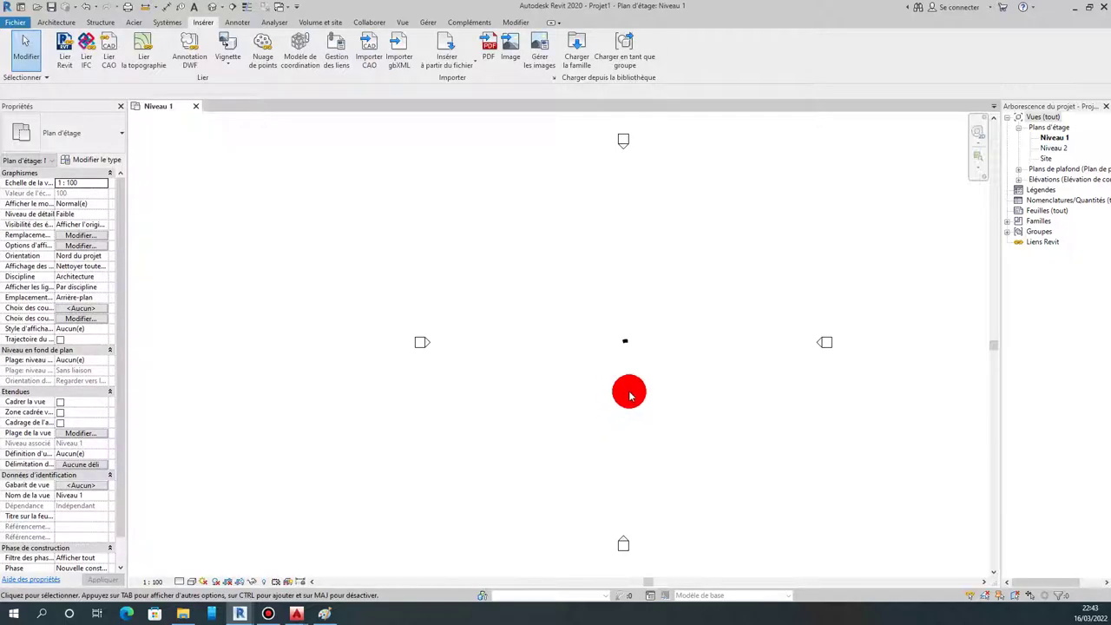
scroll(640, 348, "up", 2)
Unpin the imported axe poteau.dxf grid and delete it from the Niveau 1 plan.
scroll(608, 332, "up", 3)
scroll(603, 322, "up", 3)
scroll(576, 342, "up", 2)
scroll(575, 342, "up", 1)
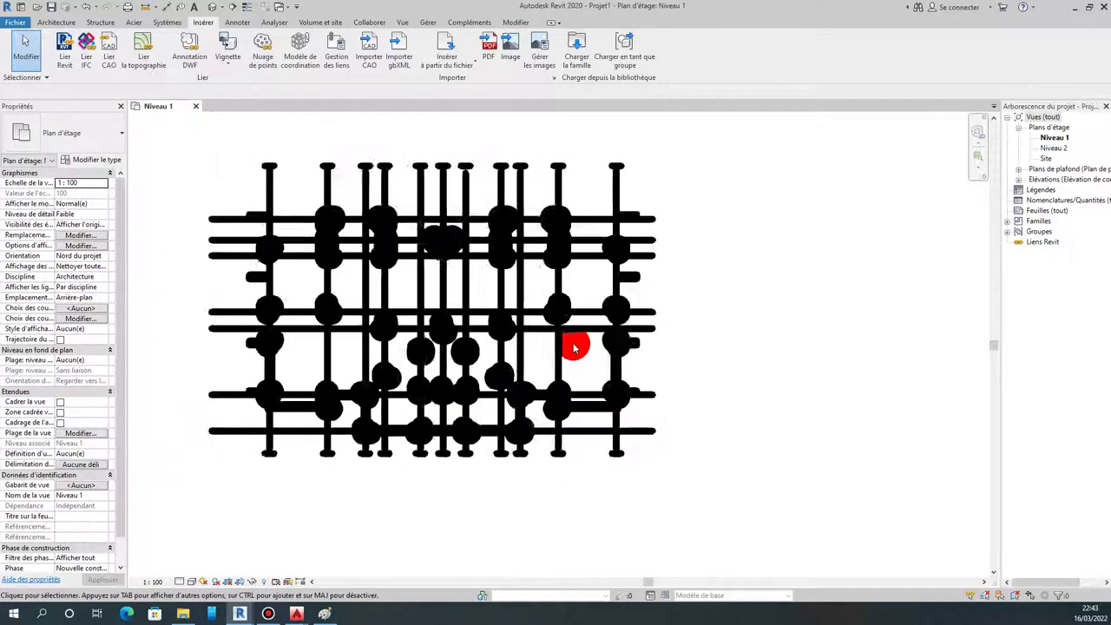
scroll(573, 347, "down", 4)
scroll(572, 346, "down", 2)
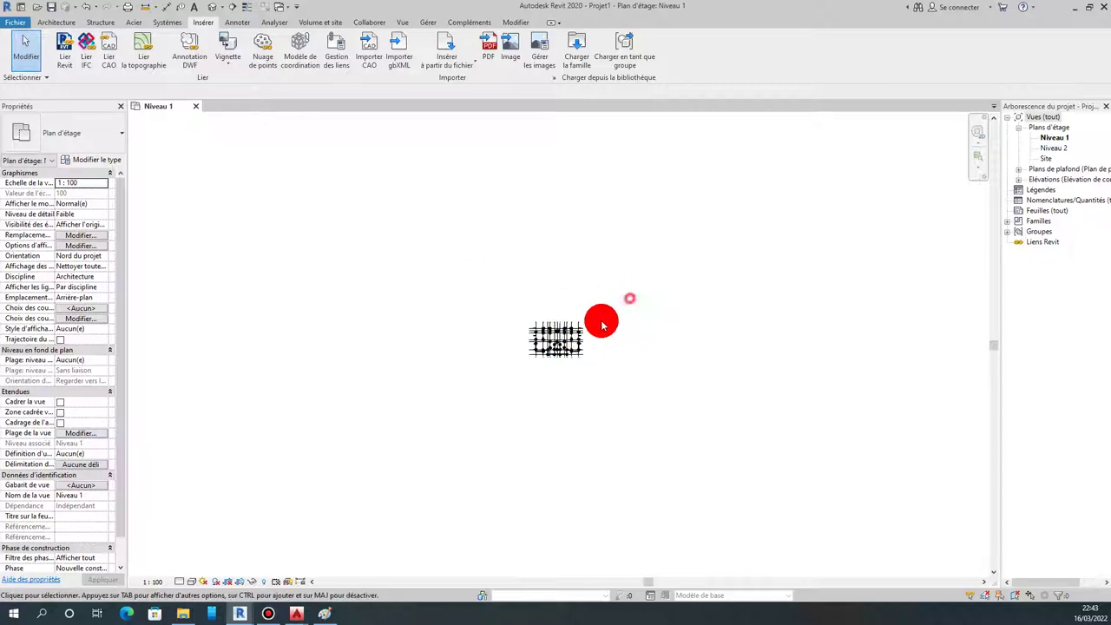
left_click(520, 382)
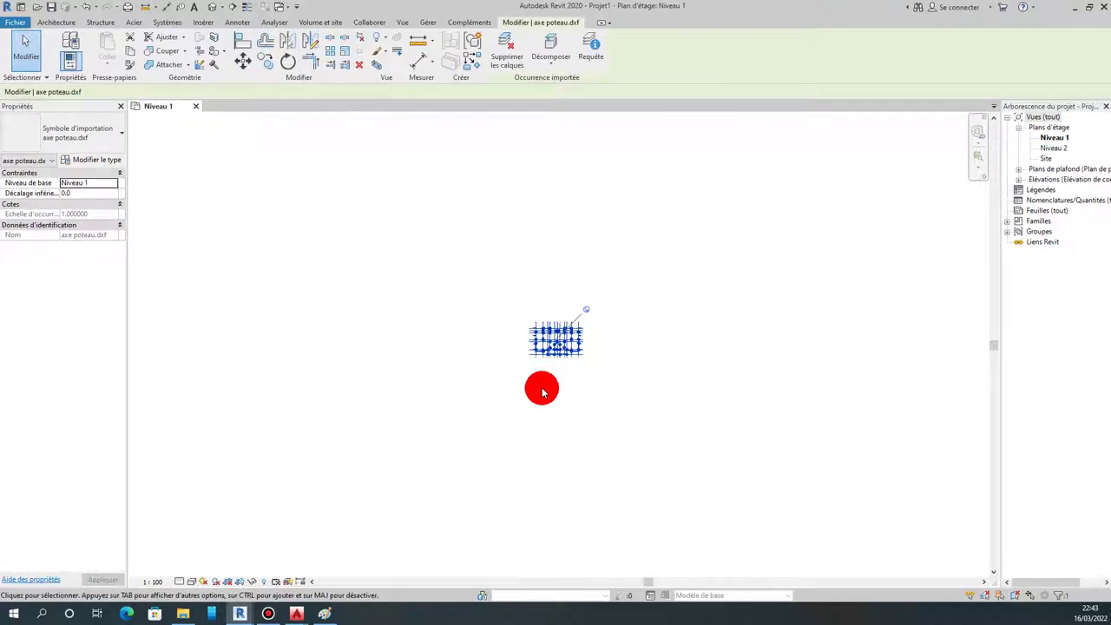
key("Delete")
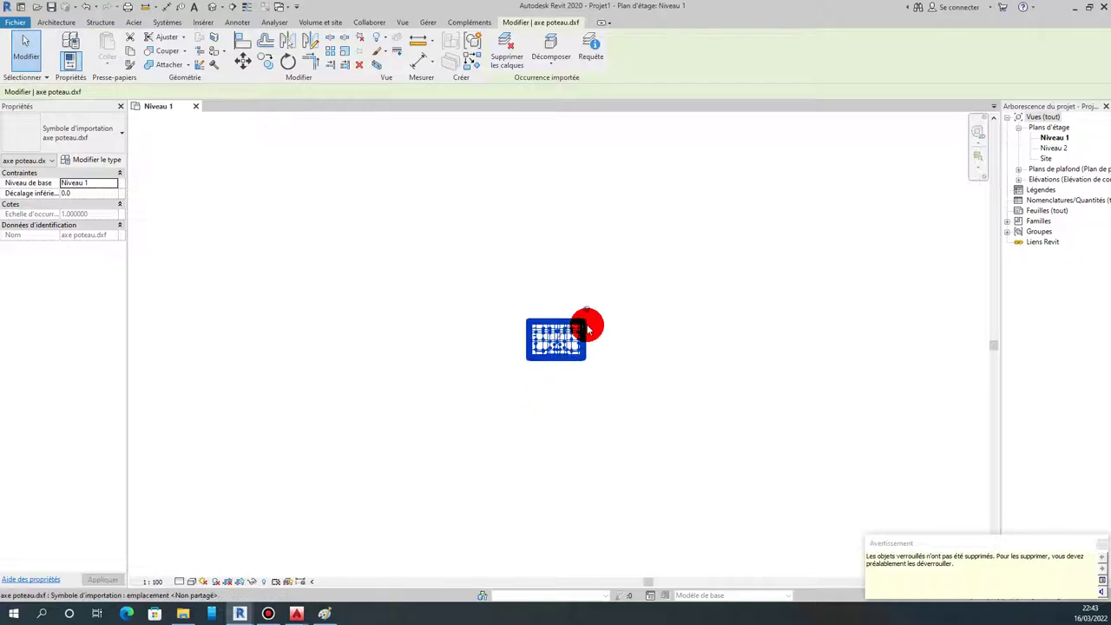
left_click(587, 313)
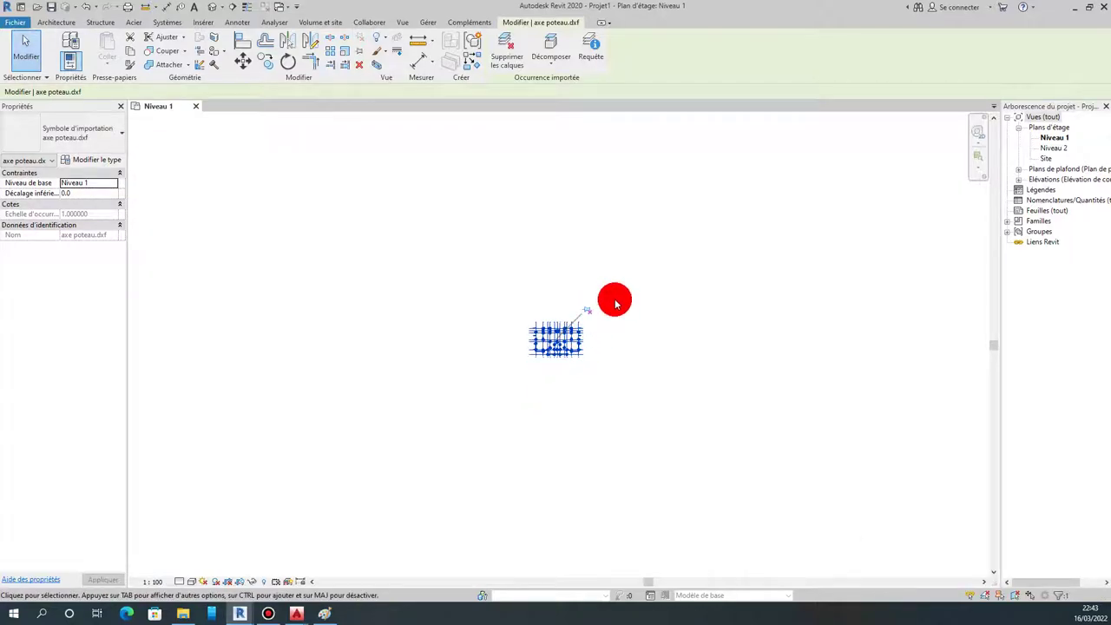
key("Delete")
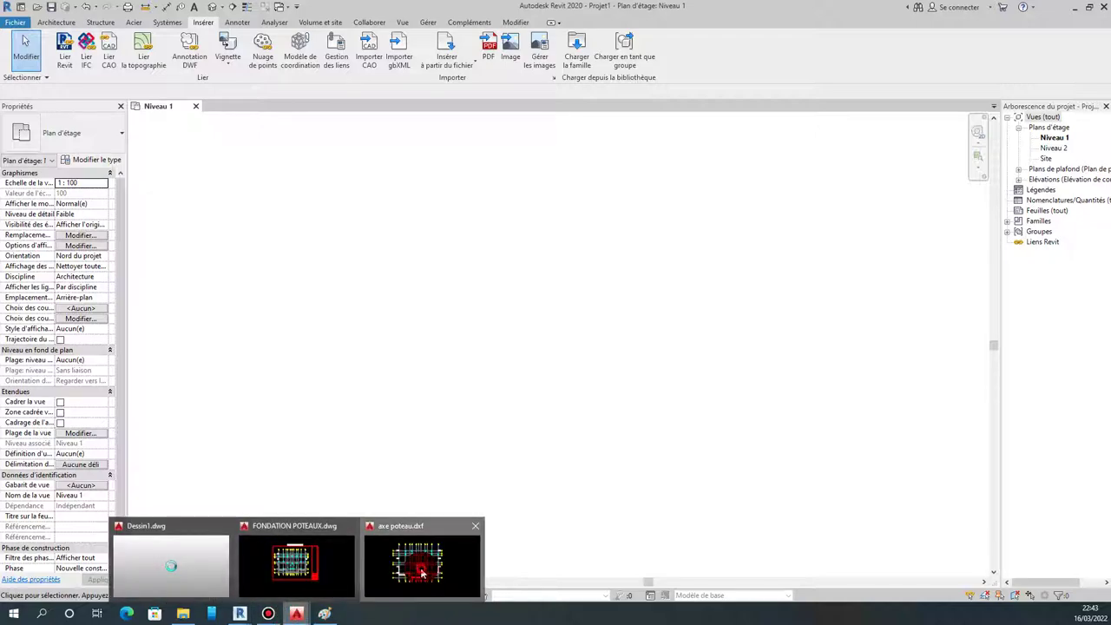
Switch to AutoCAD, maximize axe poteau.dxf and window-select the entire column-grid plan.
mouse_move(296, 614)
left_click(444, 536)
left_click(955, 114)
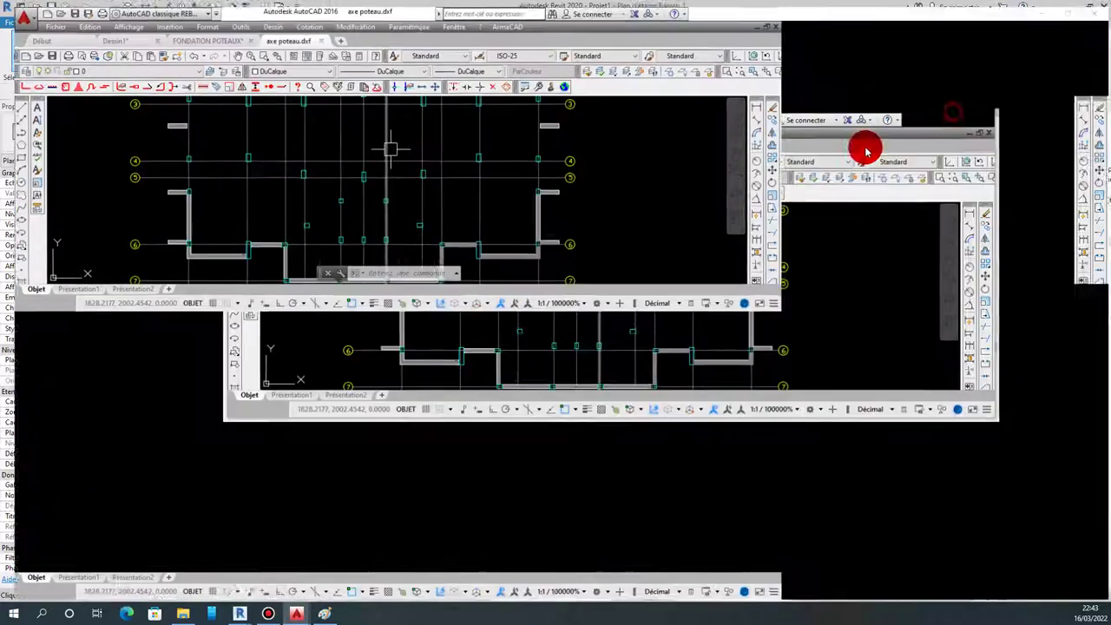
scroll(573, 261, "down", 4)
left_click(360, 166)
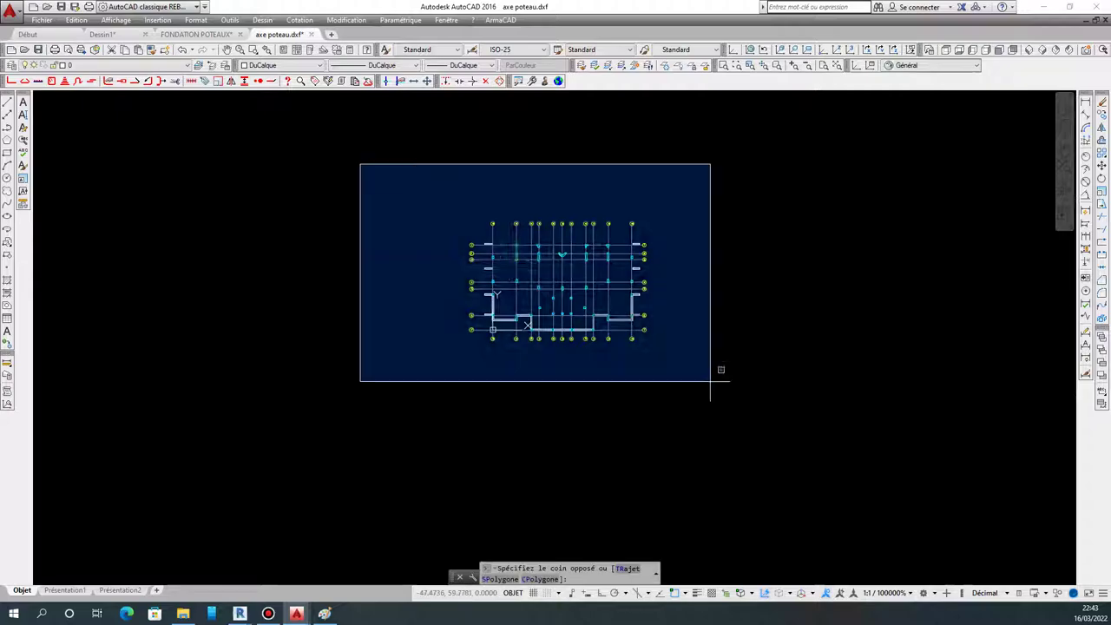
left_click(786, 460)
left_click(204, 82)
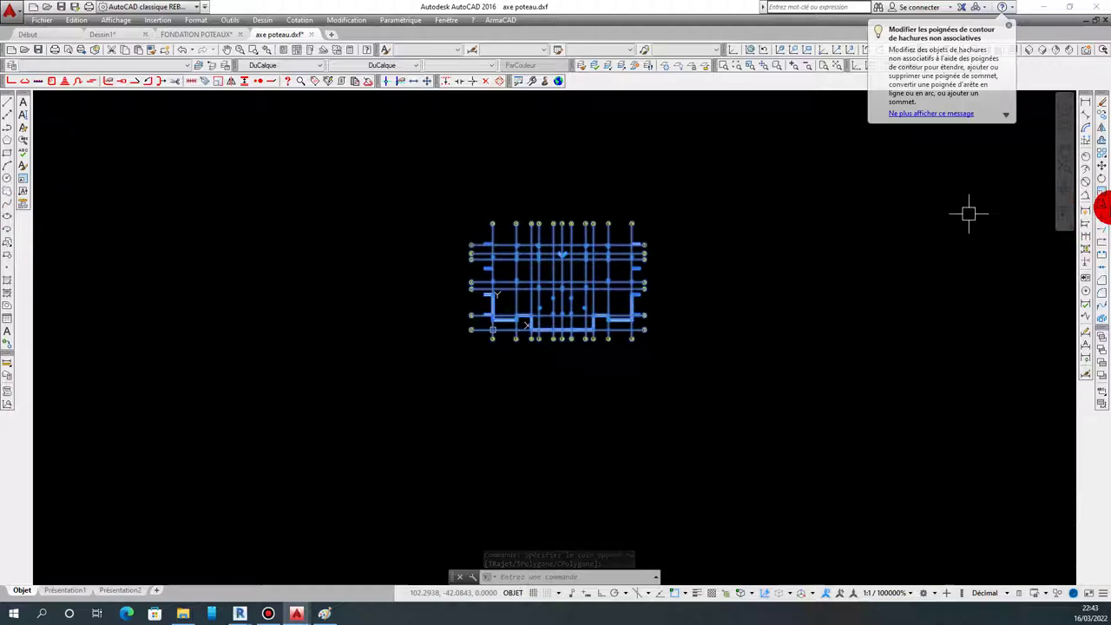
Scale the selected plan by 0.5 about the intersection of axes A and 7.
left_click(1098, 195)
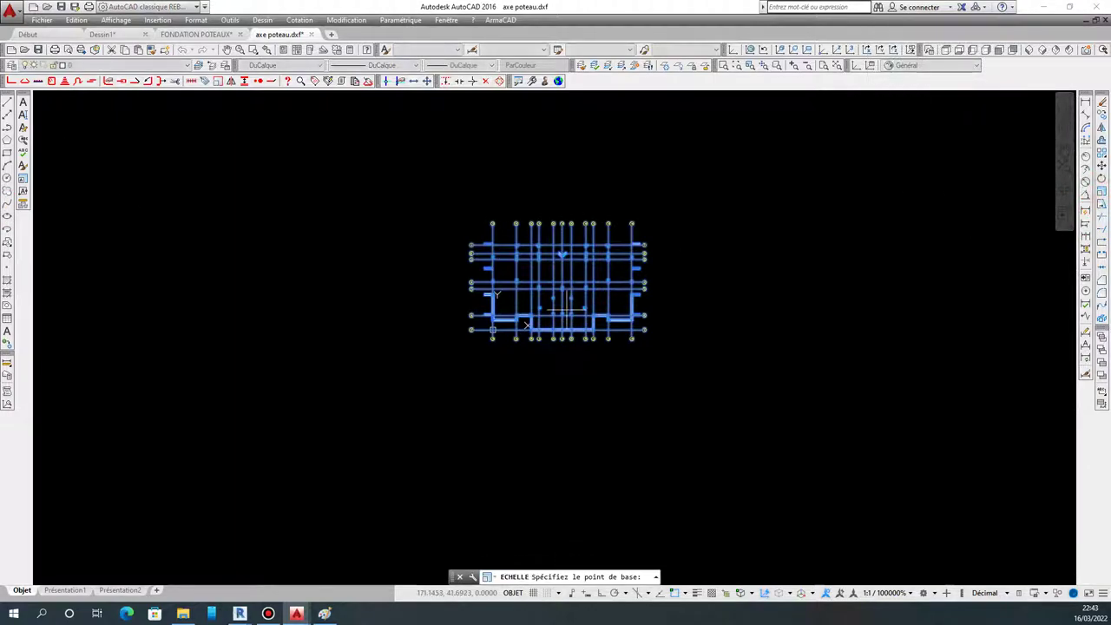
scroll(489, 319, "up", 3)
scroll(490, 320, "up", 3)
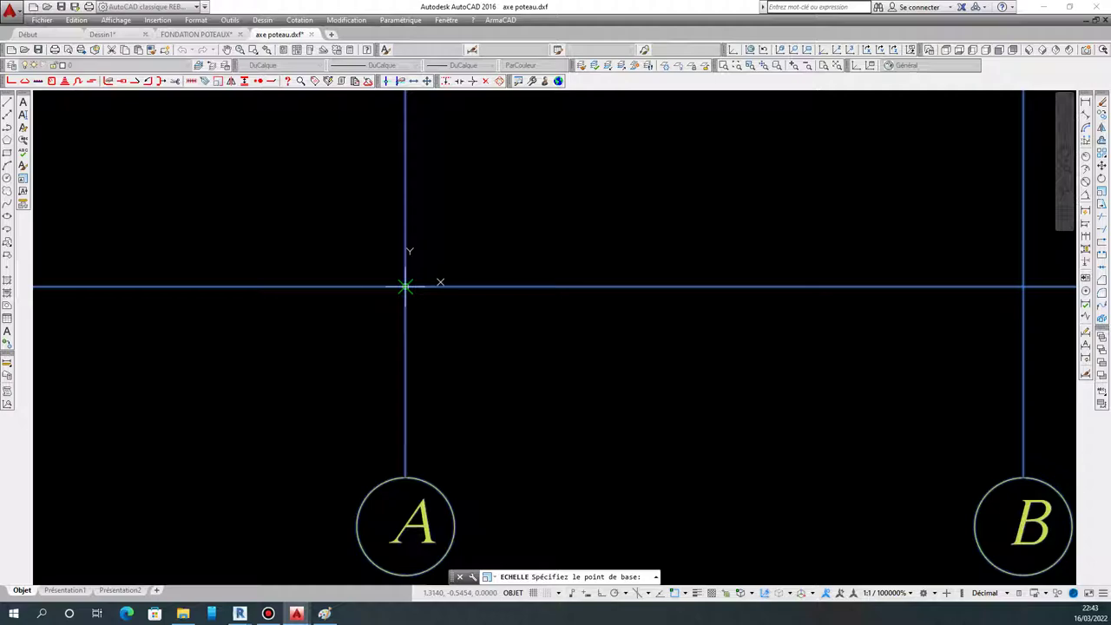
left_click(405, 285)
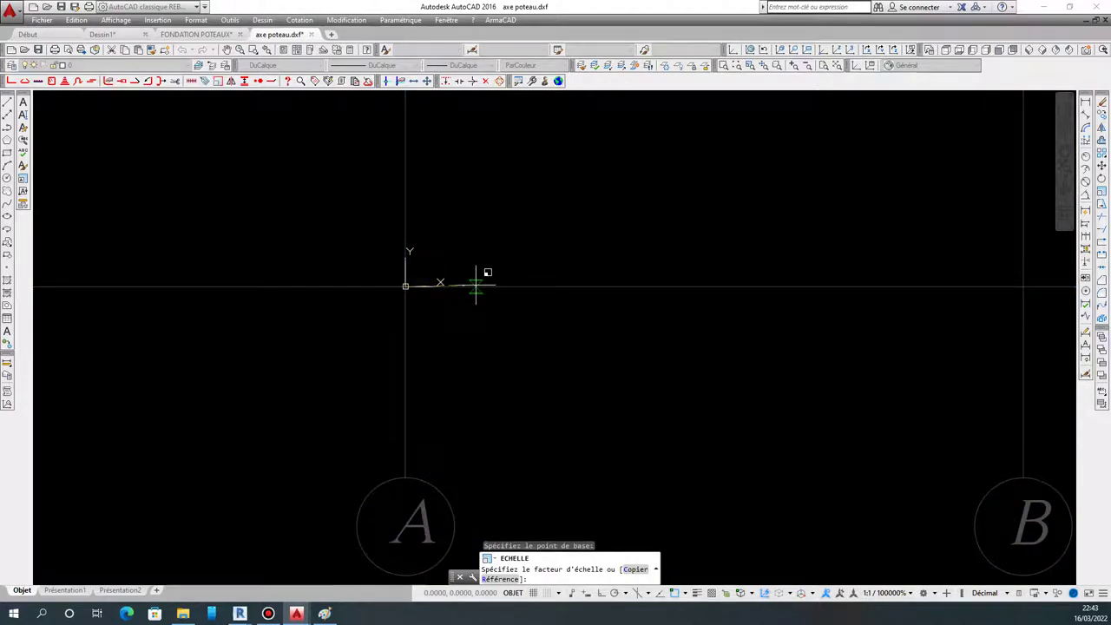
left_click(563, 573)
type("0.5")
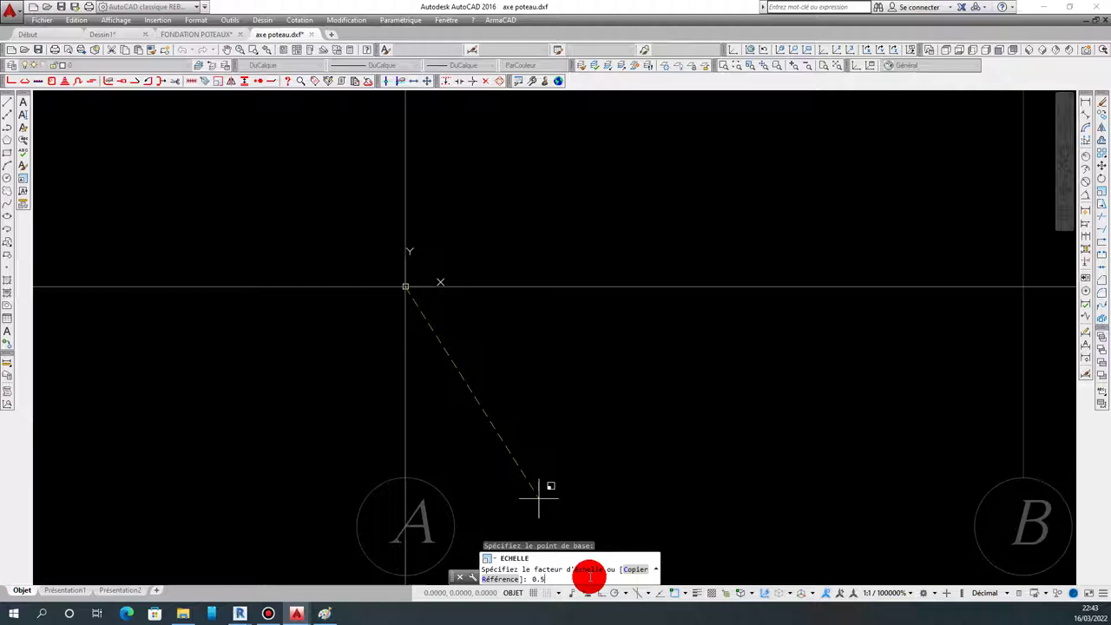
key("Return")
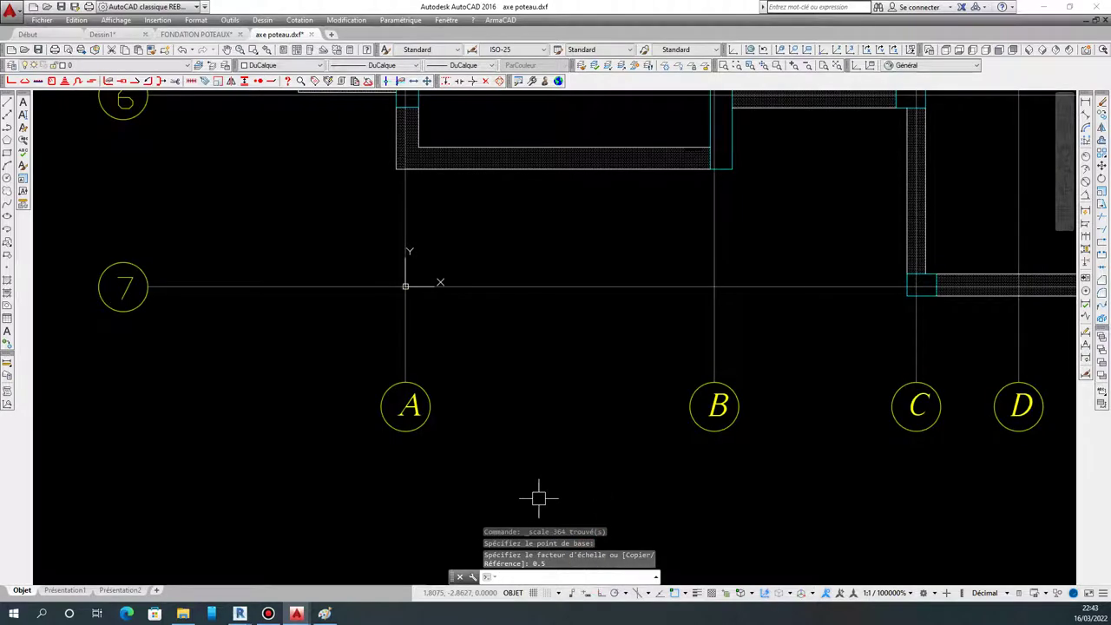
Measure the 2.6 spacing between axes 6 and 7, then erase the temporary dimension.
scroll(384, 433, "down", 2)
left_click(1101, 87)
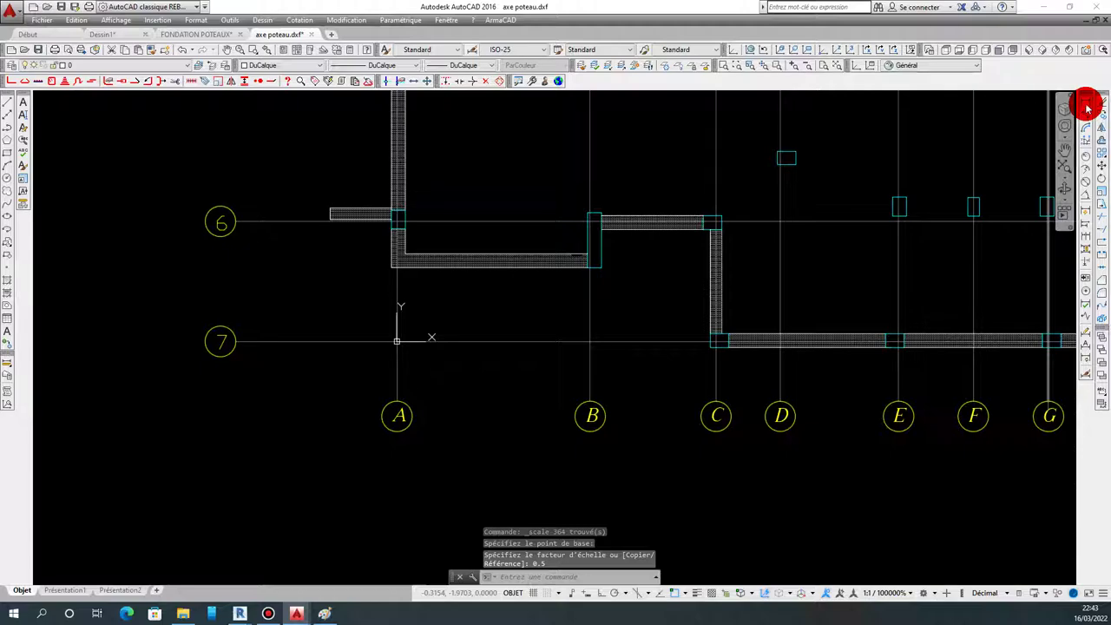
left_click(304, 222)
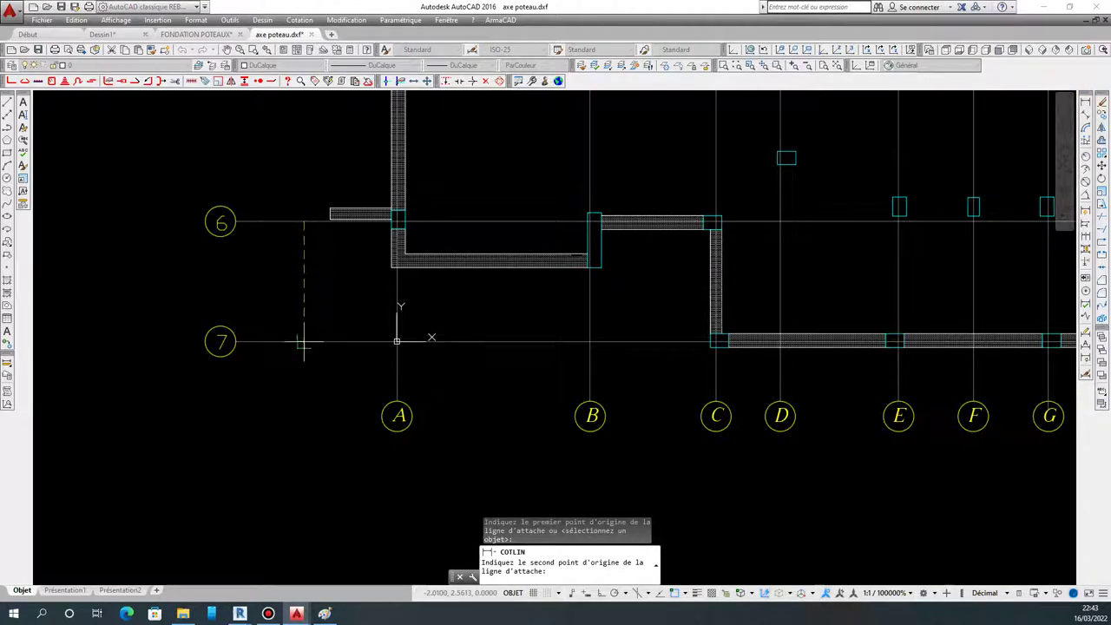
left_click(304, 341)
scroll(302, 313, "up", 5)
key("Escape")
left_click(299, 208)
left_click(282, 208)
scroll(282, 208, "up", 3)
middle_click_drag(335, 199, 447, 199)
scroll(469, 269, "down", 4)
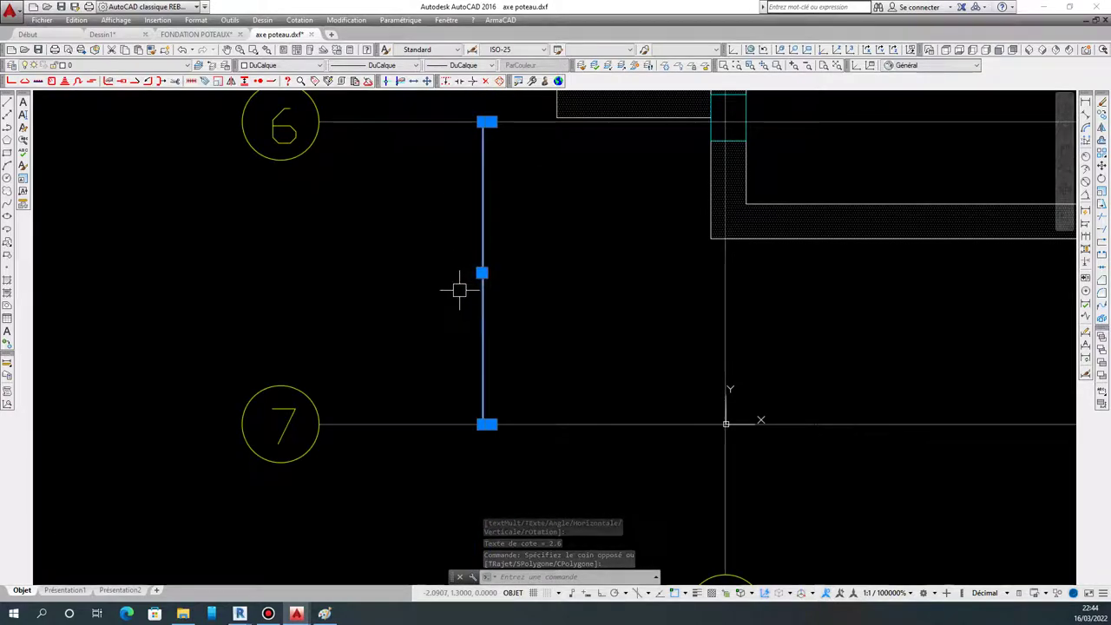
key("Delete")
Quick Save axe poteau.dxf, keeping it in DXF format instead of DWG.
scroll(385, 285, "down", 5)
scroll(407, 307, "down", 3)
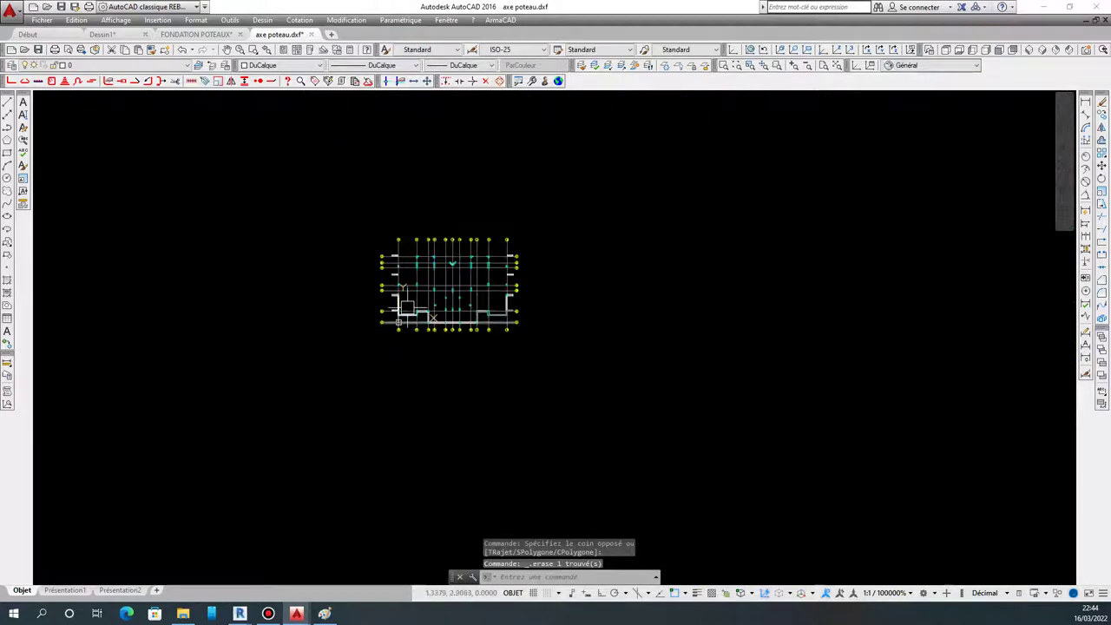
scroll(412, 294, "up", 6)
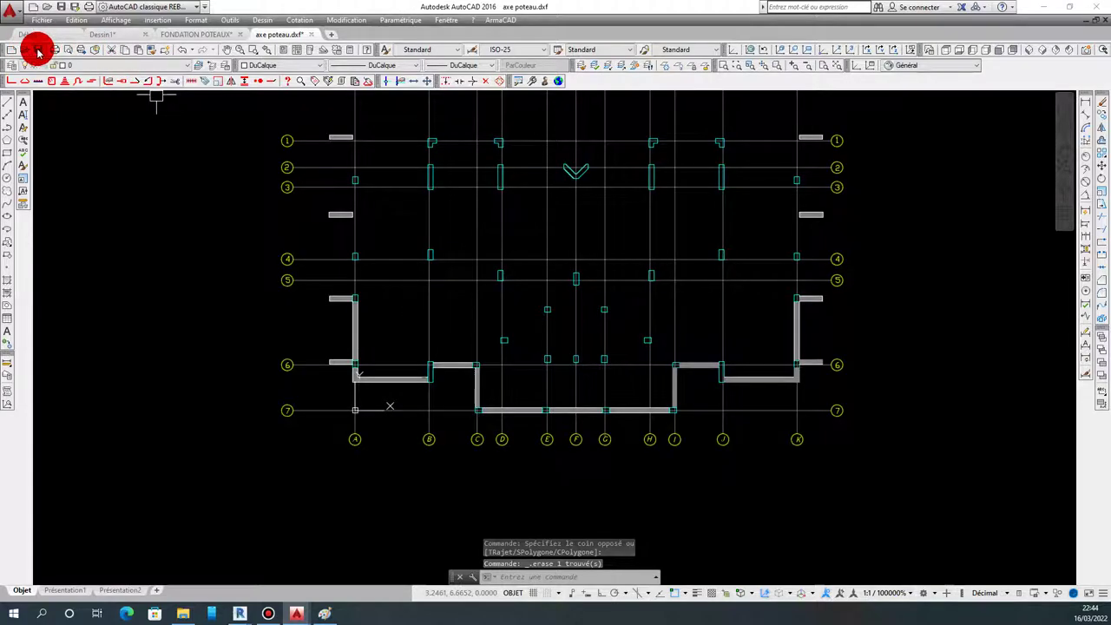
left_click(38, 51)
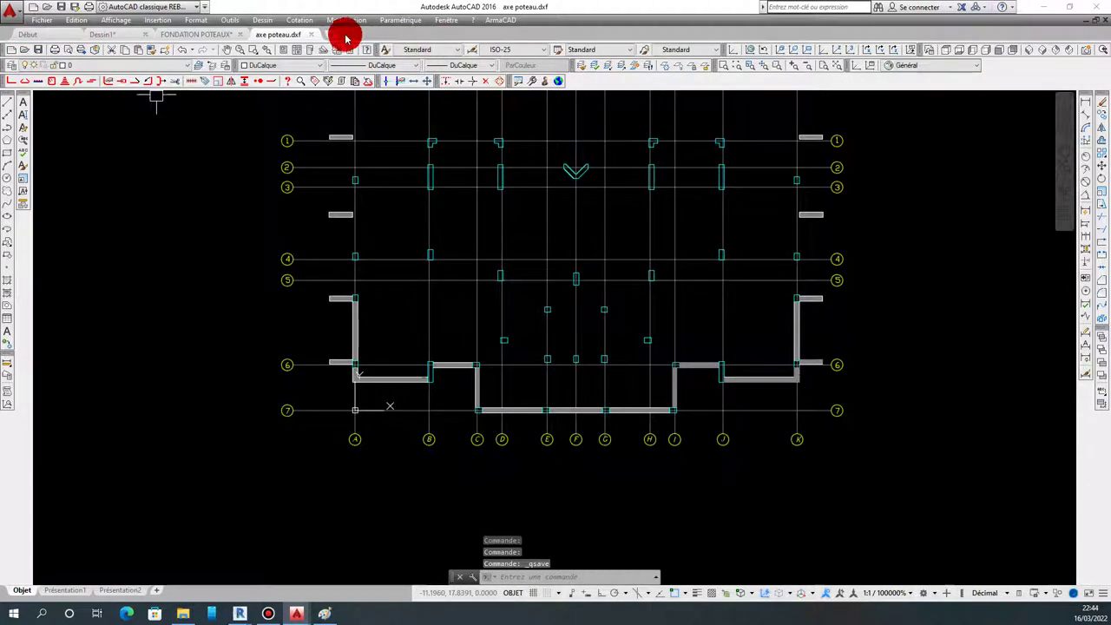
left_click(313, 36)
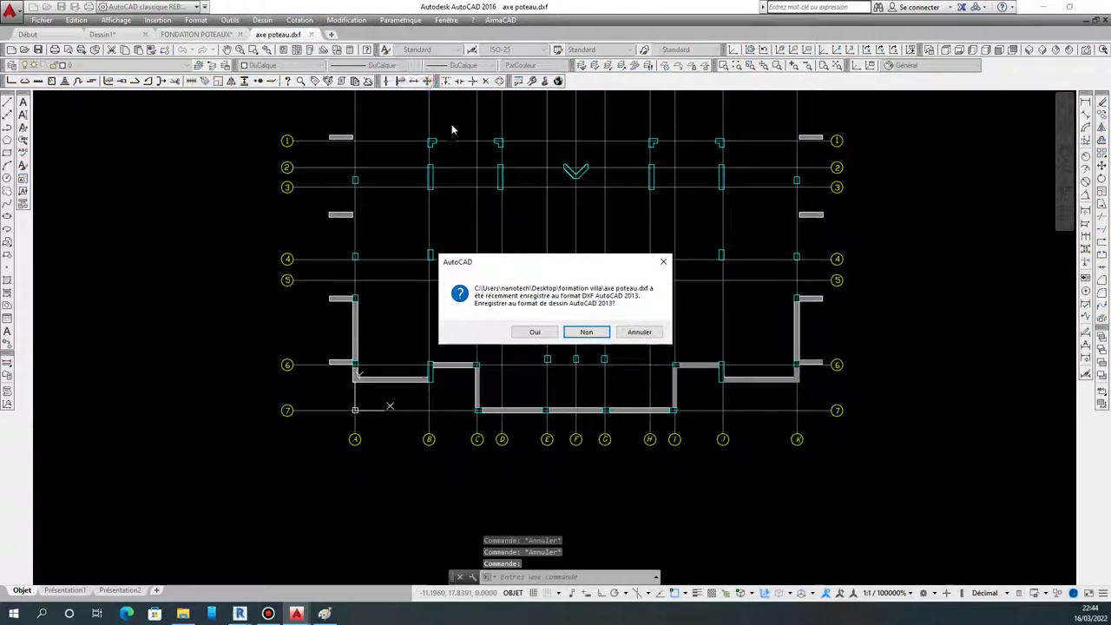
left_click(535, 332)
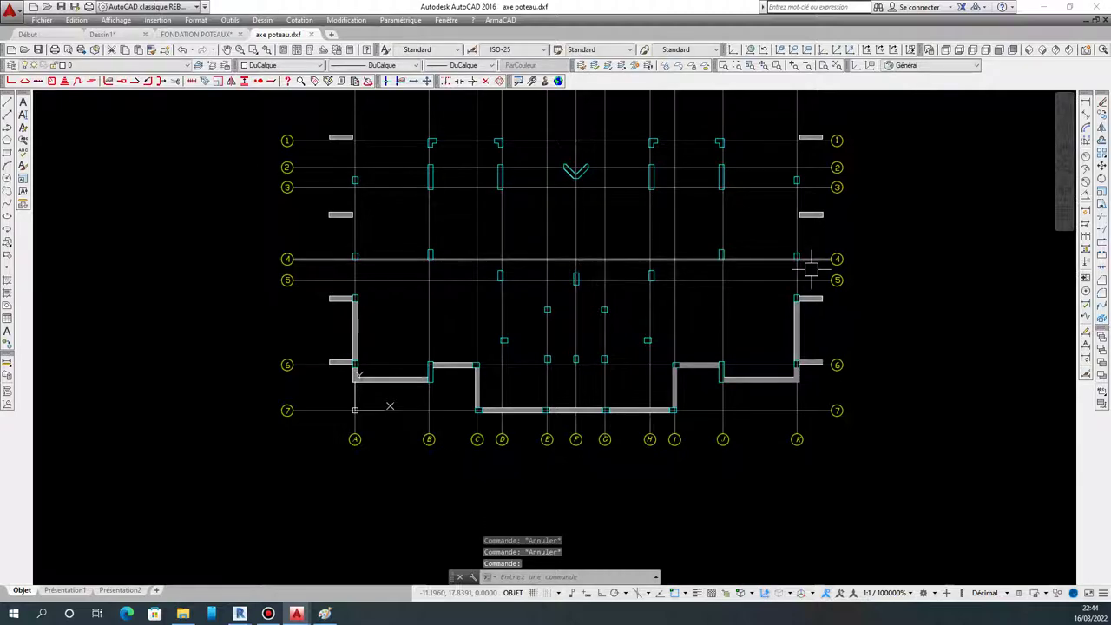
Bring the Revit project window back to the front.
left_click(239, 613)
left_click(293, 577)
left_click(293, 577)
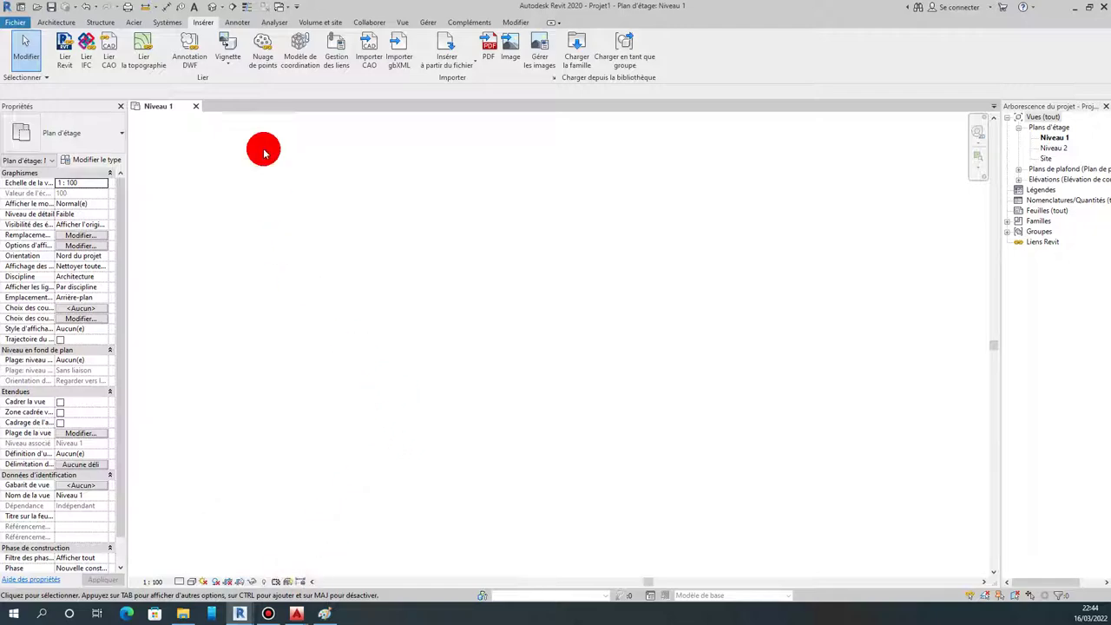
Re-import the rescaled axe poteau.dxf into Niveau 1 with import units set to mètre.
left_click(375, 57)
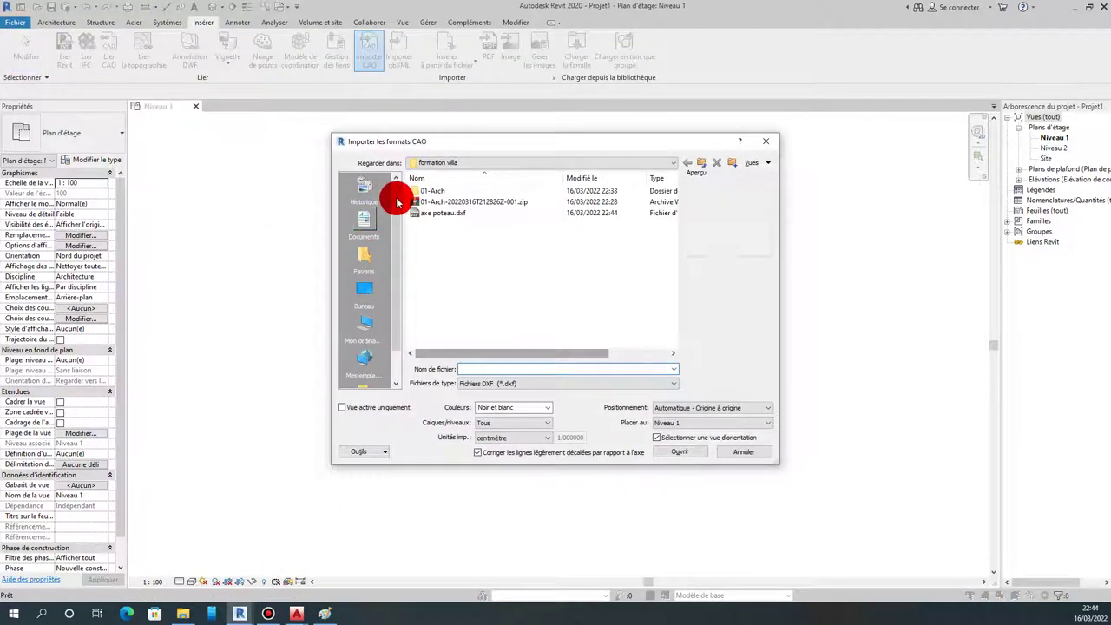
left_click(438, 212)
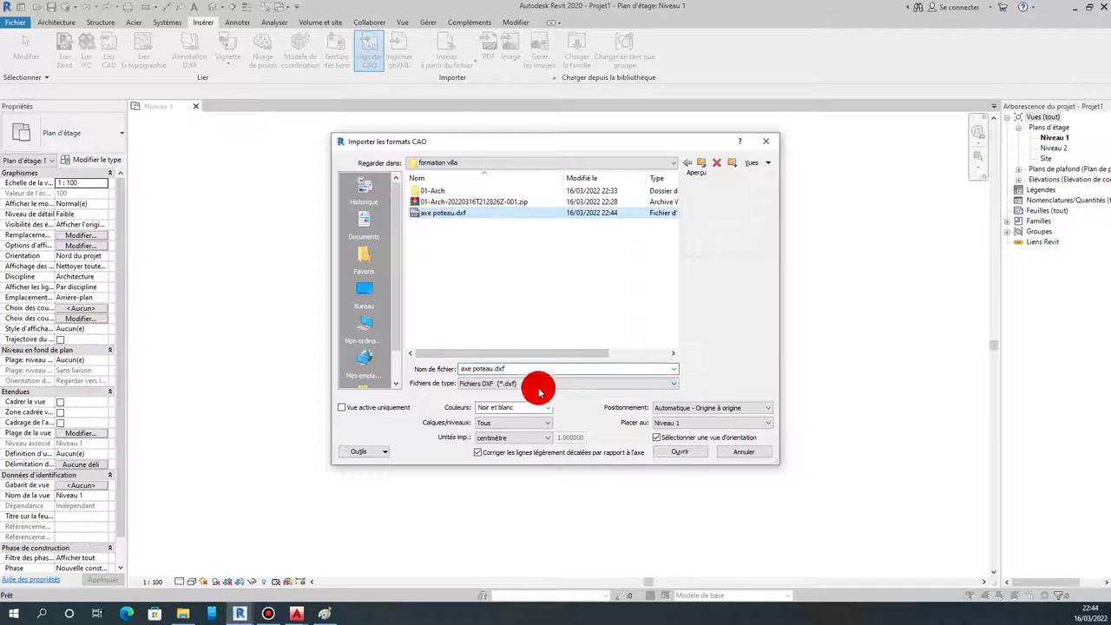
left_click(532, 440)
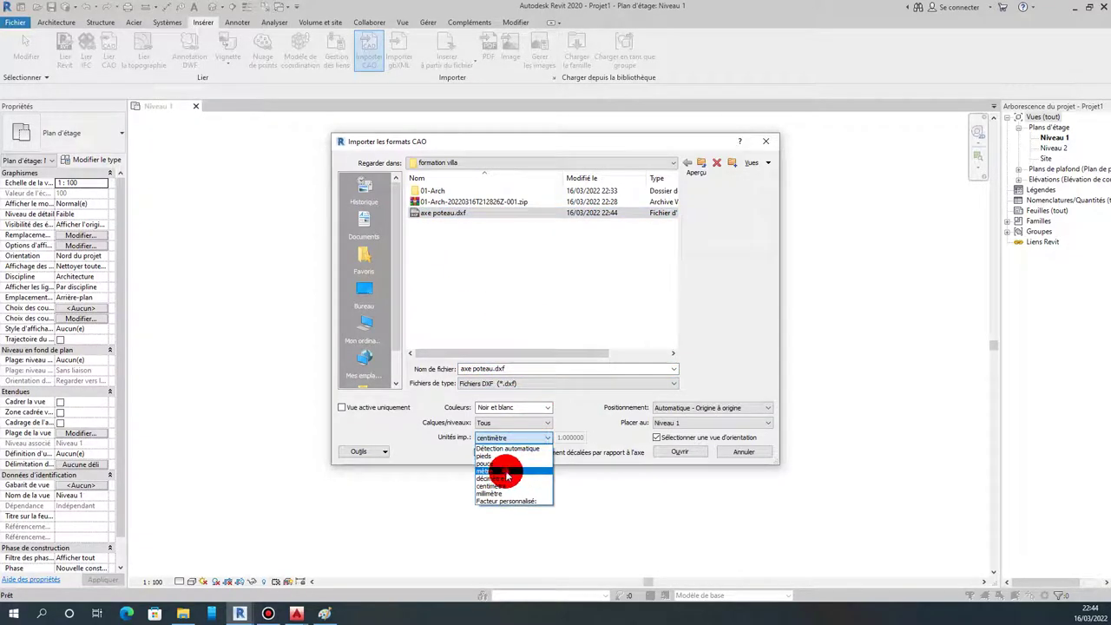
left_click(506, 472)
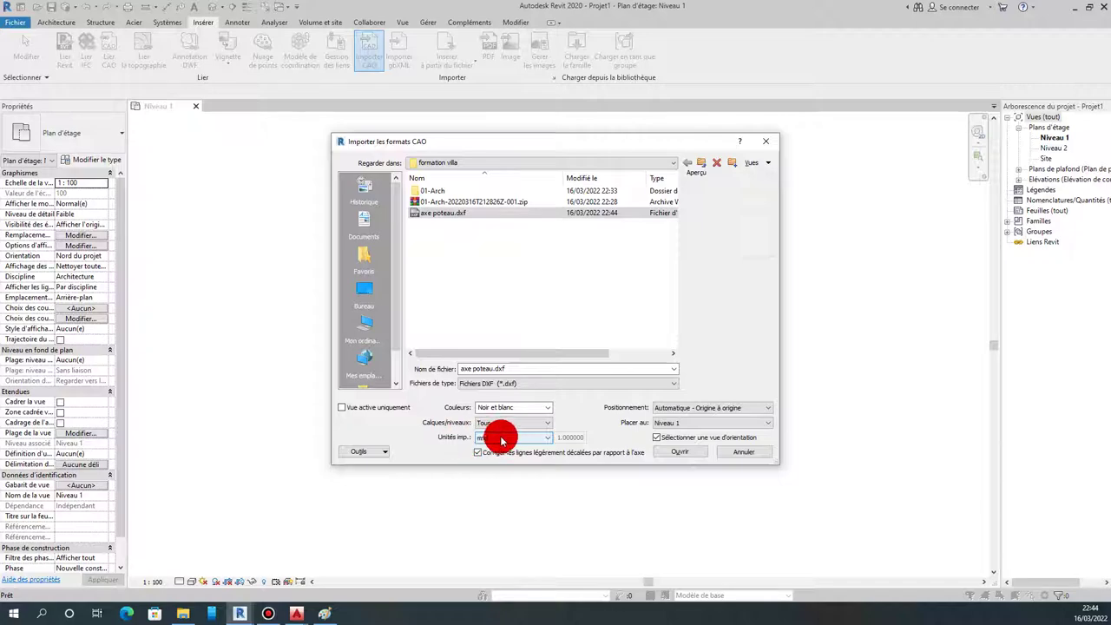
left_click(680, 453)
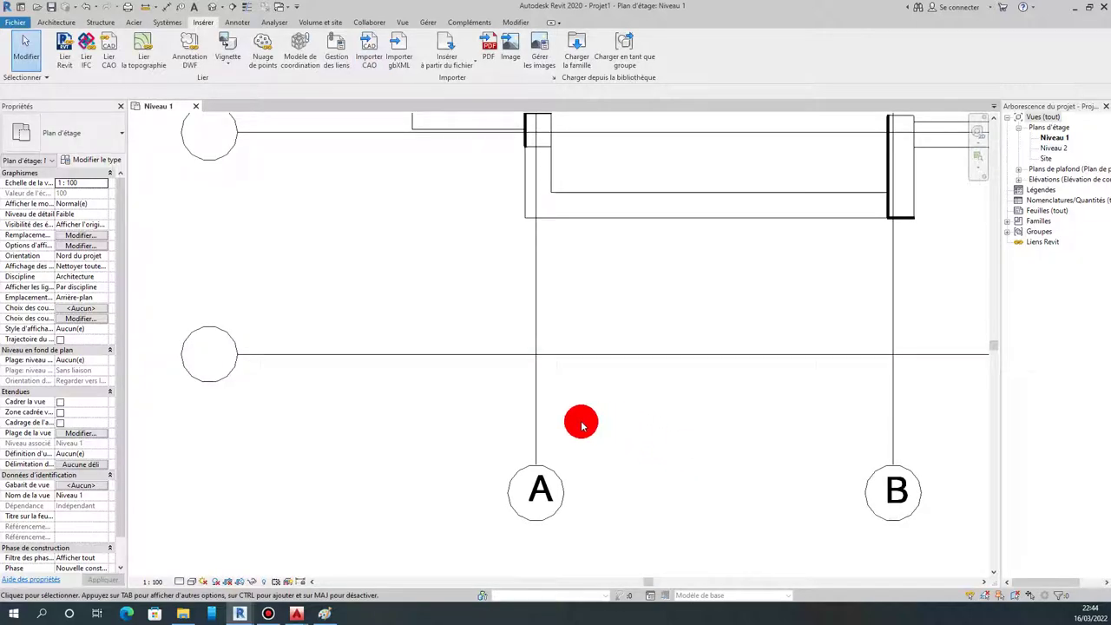
Zoom out and move the lower-right elevation marker closer to the imported grid.
scroll(451, 404, "down", 3)
scroll(425, 391, "down", 2)
scroll(408, 373, "down", 2)
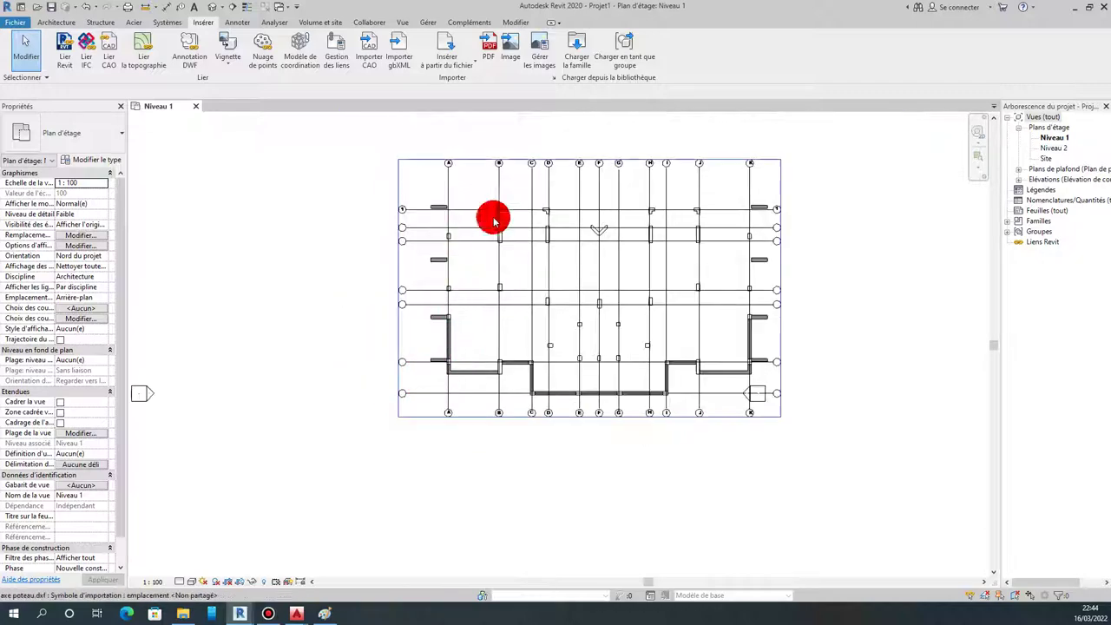
scroll(561, 362, "down", 1)
scroll(651, 373, "up", 1)
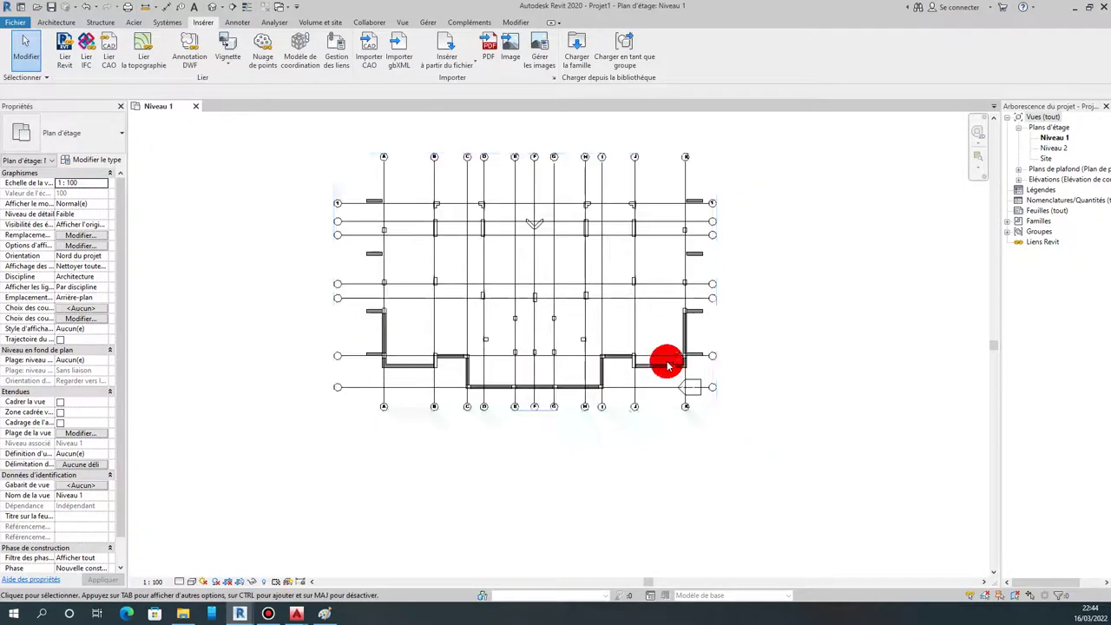
left_click_drag(664, 346, 739, 428)
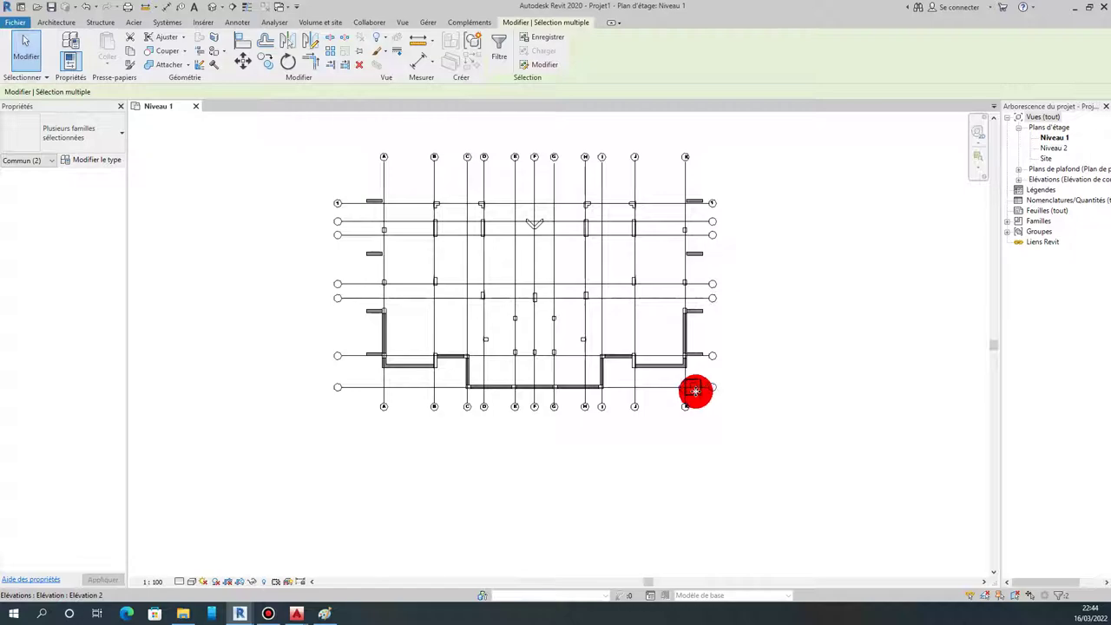
left_click_drag(760, 301, 767, 287)
Move the top and bottom elevation markers in toward the column grid.
scroll(621, 373, "down", 1)
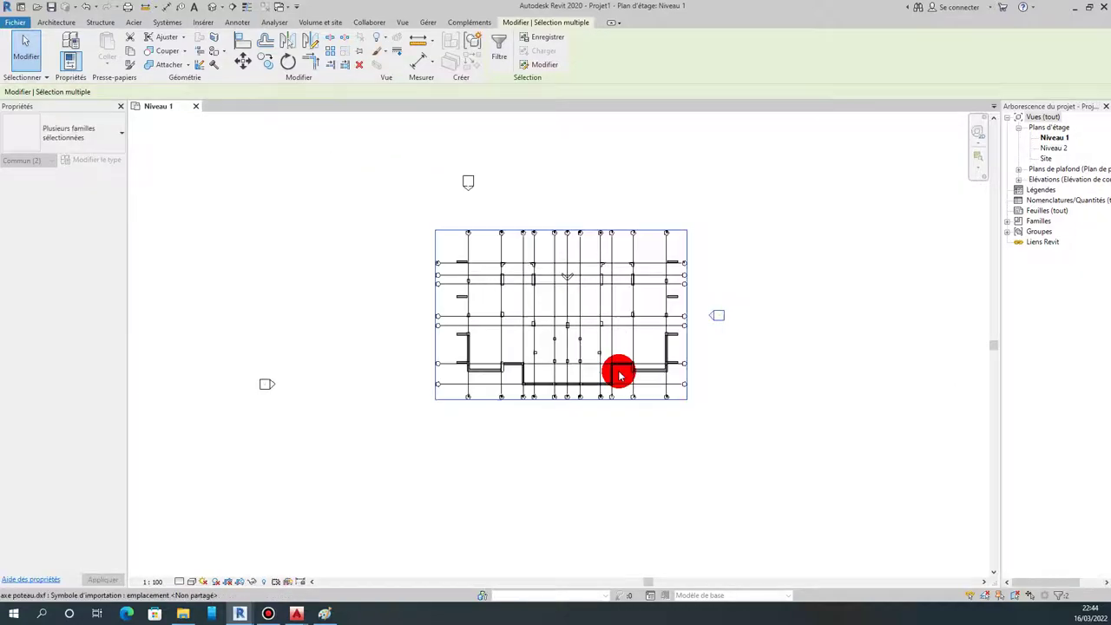
mouse_move(328, 305)
left_mouse_down()
mouse_move(265, 380)
mouse_move(411, 310)
mouse_move(402, 321)
left_mouse_up()
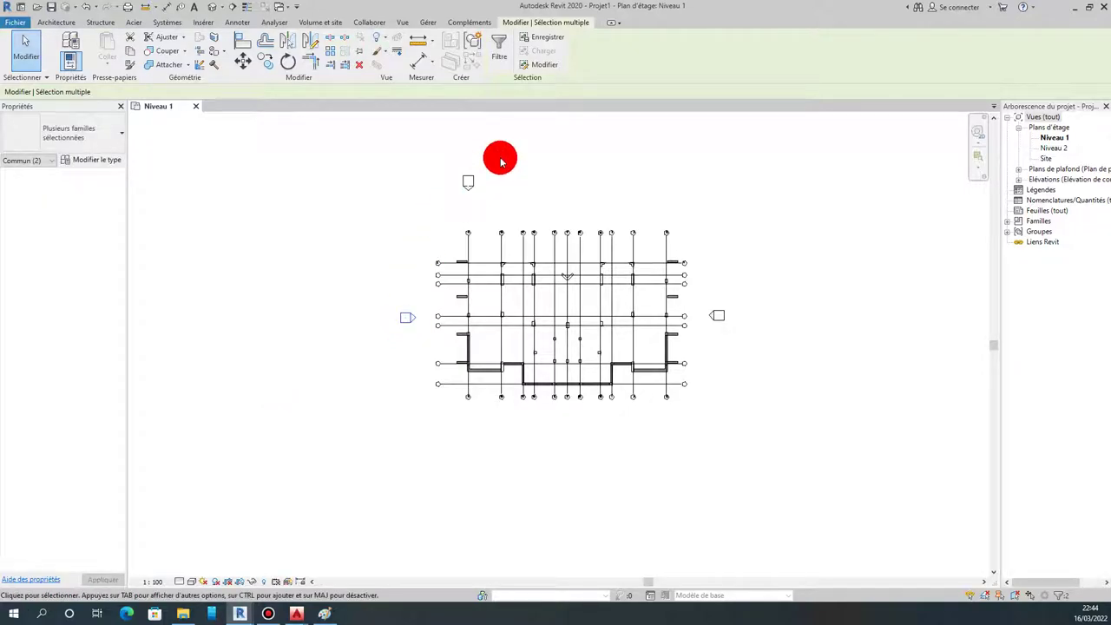
left_click_drag(457, 182, 548, 203)
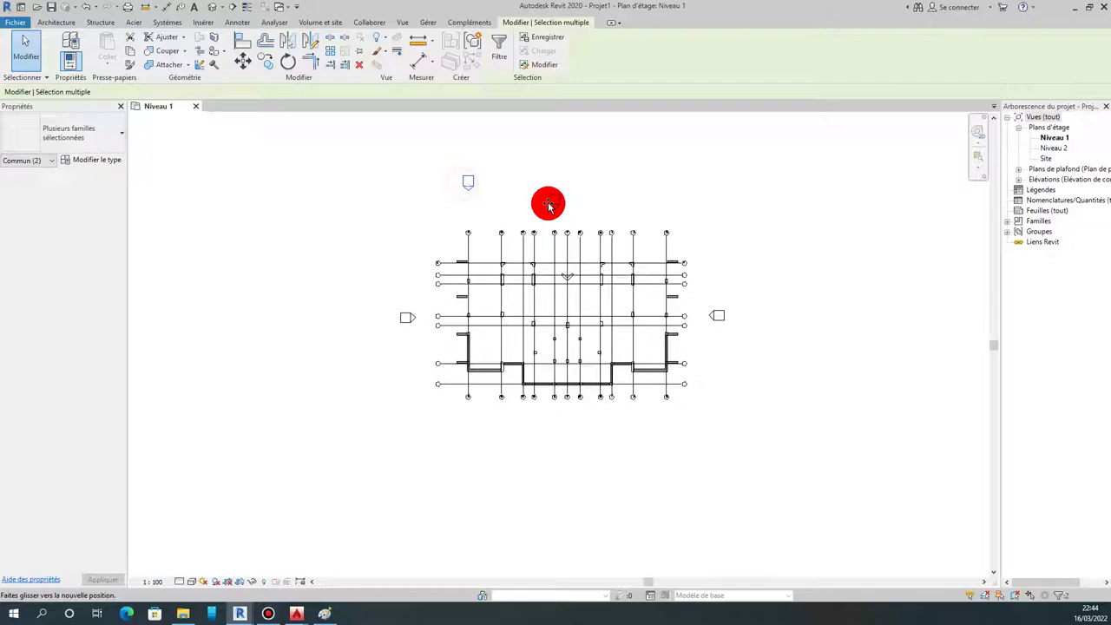
scroll(487, 356, "down", 3)
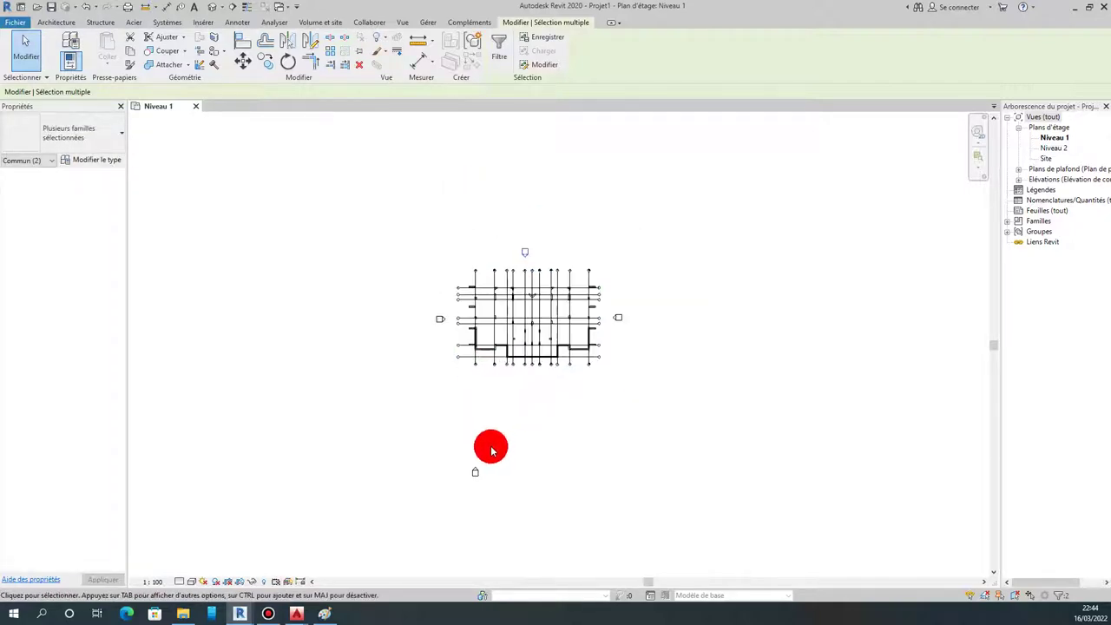
left_click_drag(479, 473, 528, 384)
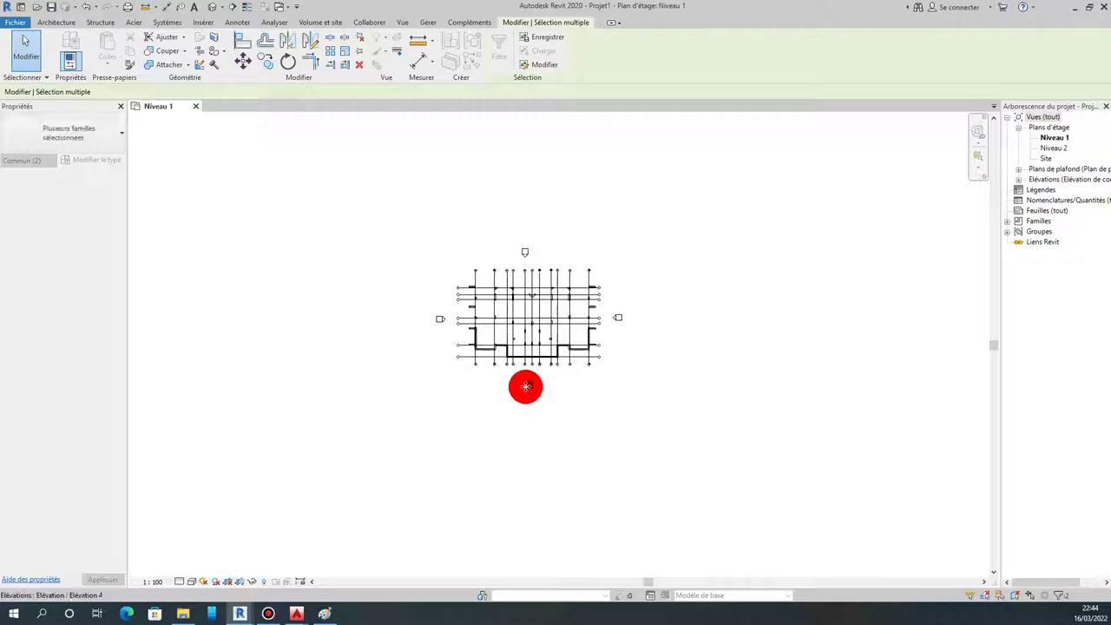
scroll(555, 339, "up", 3)
scroll(608, 356, "up", 1)
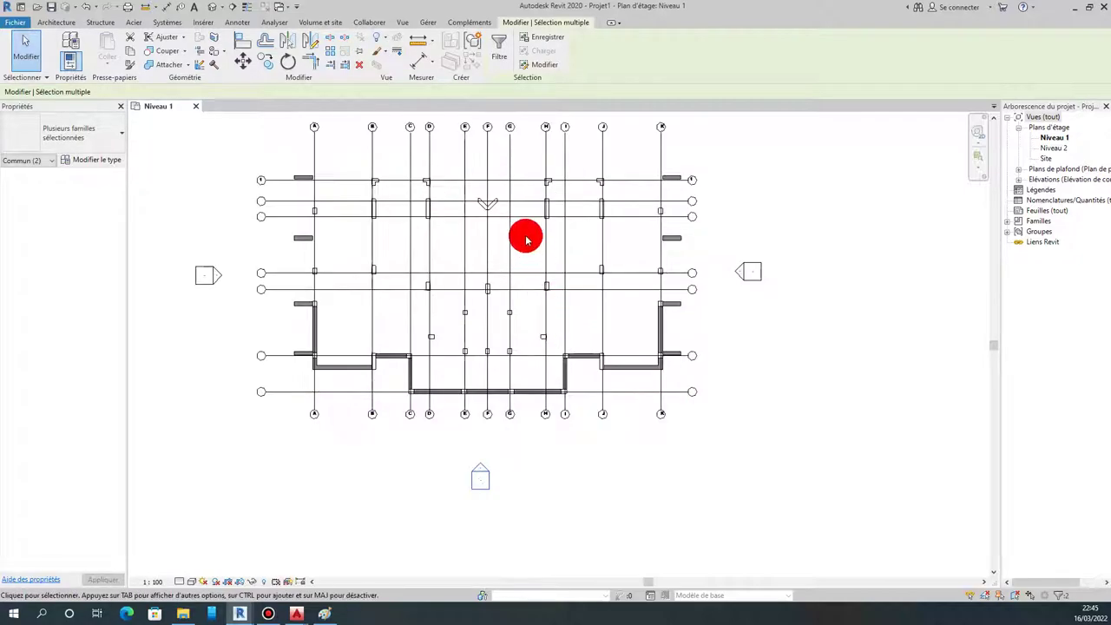
scroll(506, 342, "up", 2)
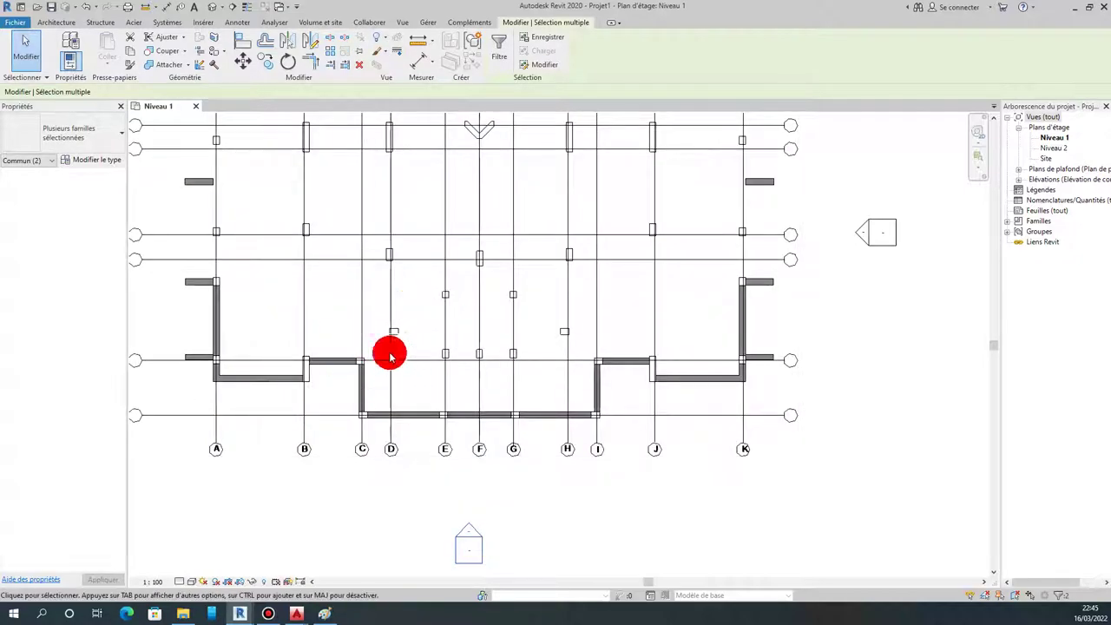
left_click(192, 581)
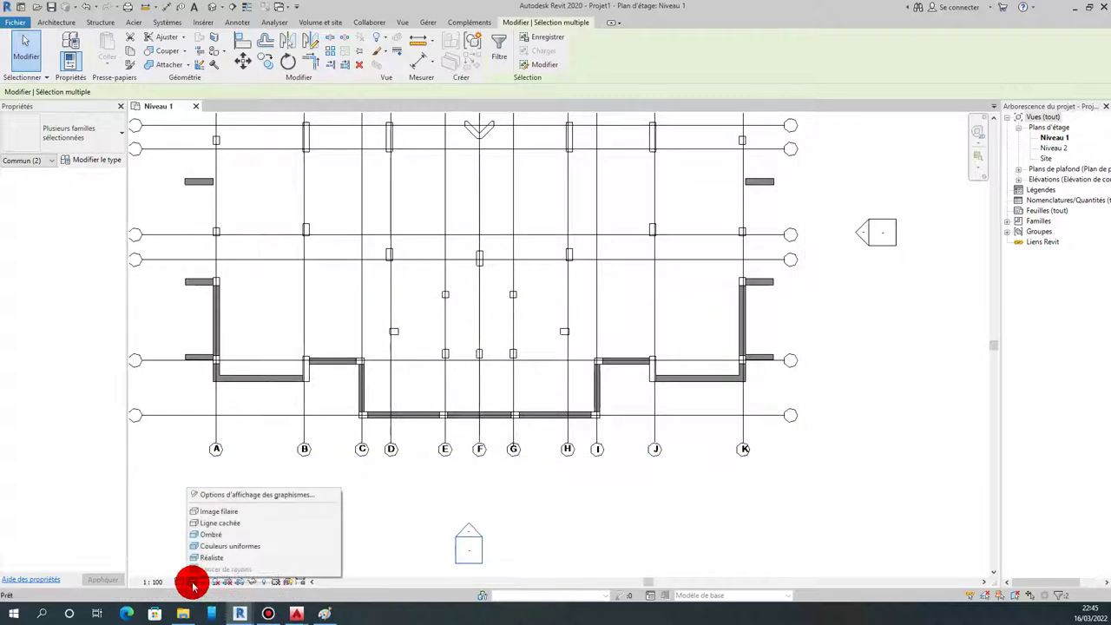
Switch the Niveau 1 visual style to Filaire and clear the elevation-marker selection.
left_click(208, 512)
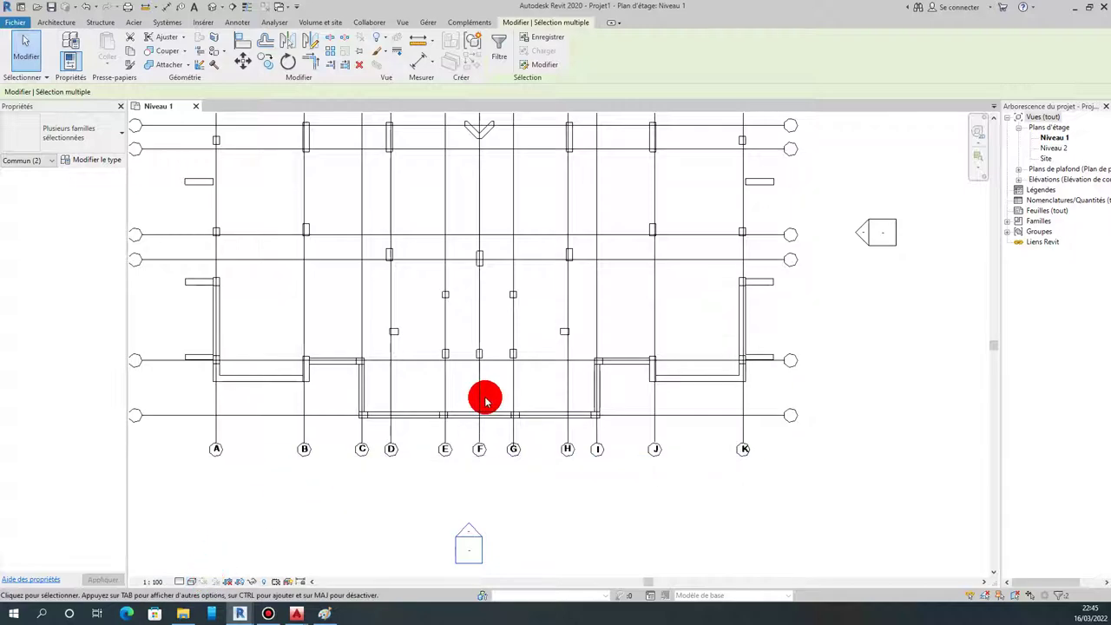
scroll(423, 308, "down", 2)
scroll(420, 193, "up", 1)
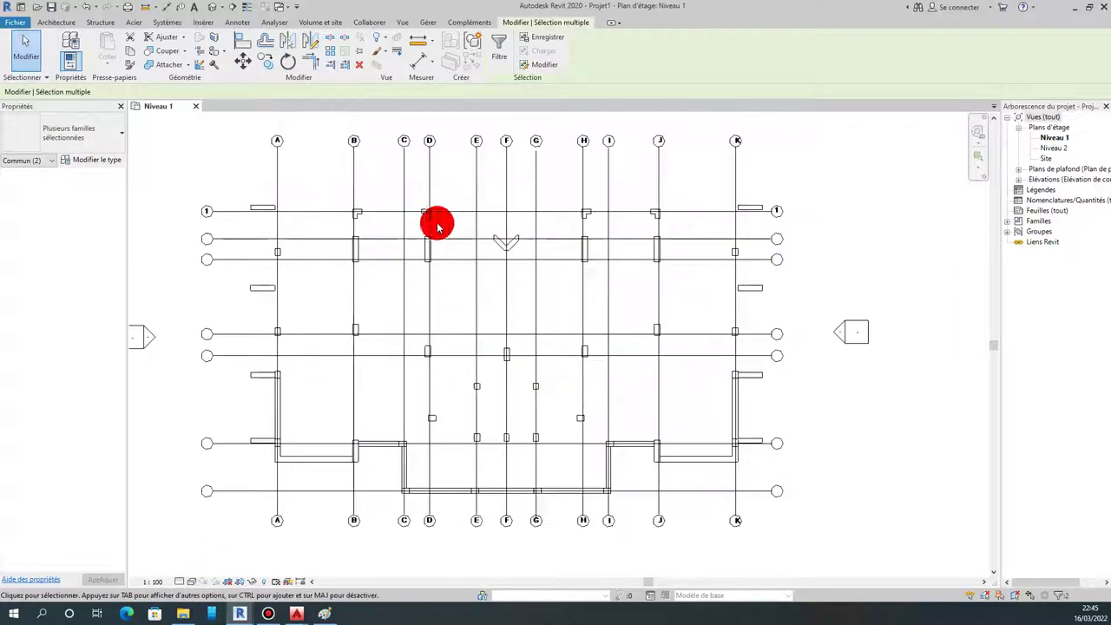
scroll(405, 206, "down", 1)
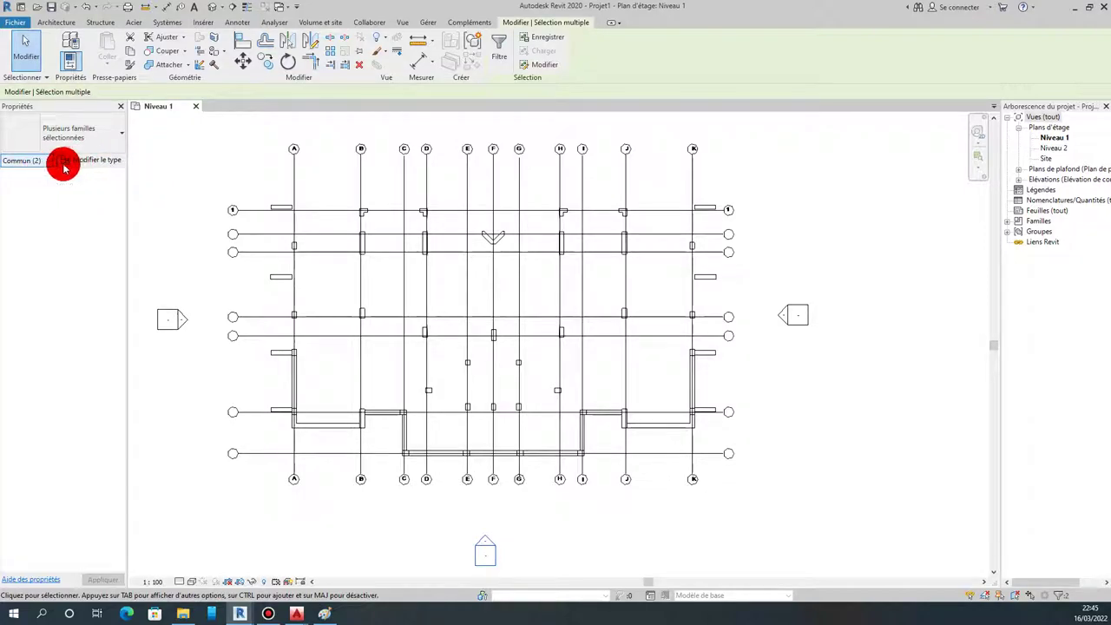
left_click(201, 157)
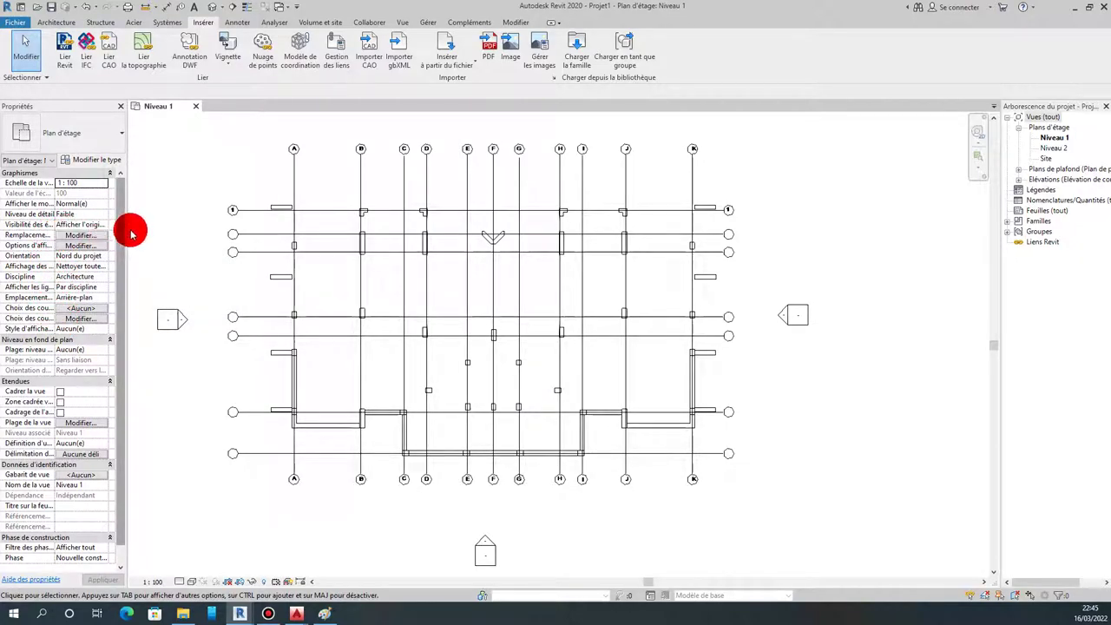
In Visibility/Graphics Imported Categories, set axe poteau.dxf to Halftone and apply.
left_click_drag(124, 224, 162, 231)
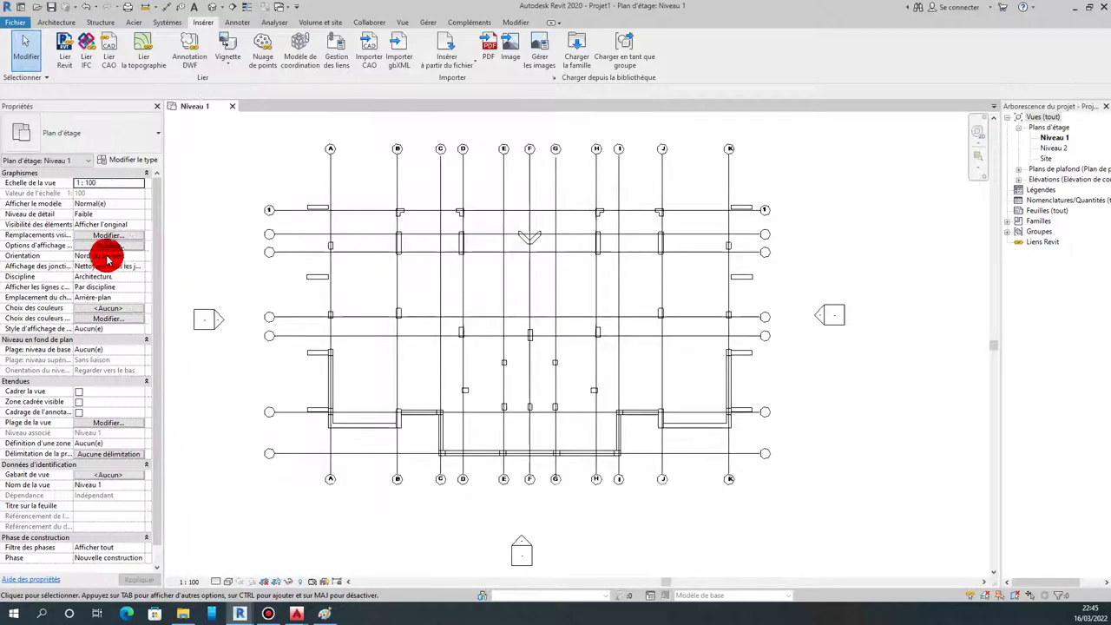
left_click(106, 235)
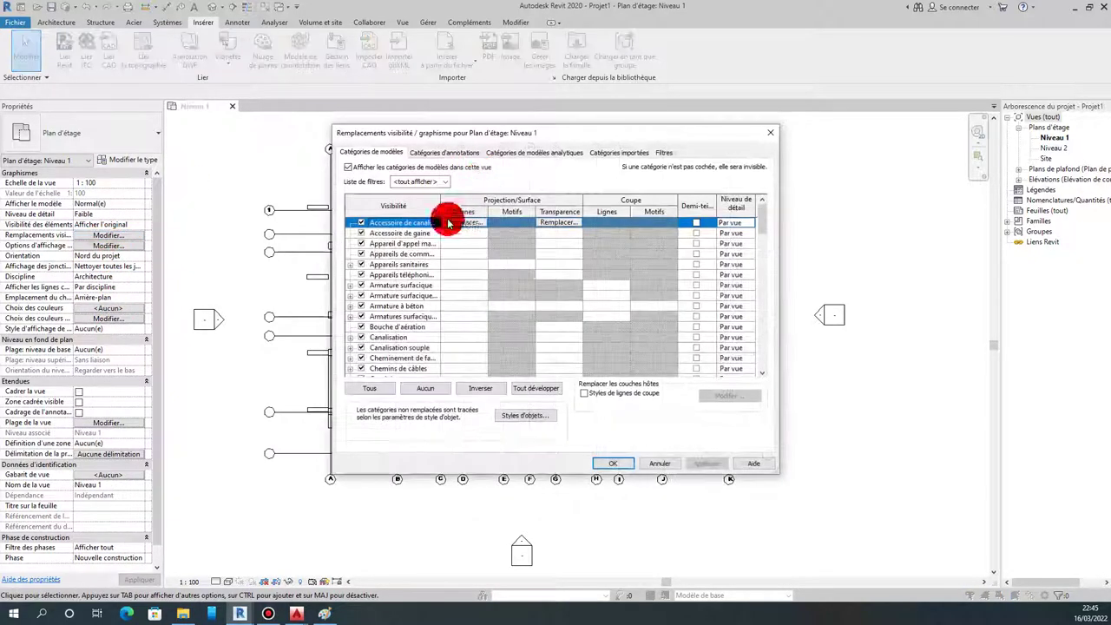
left_click(620, 153)
left_click(357, 205)
left_click(349, 206)
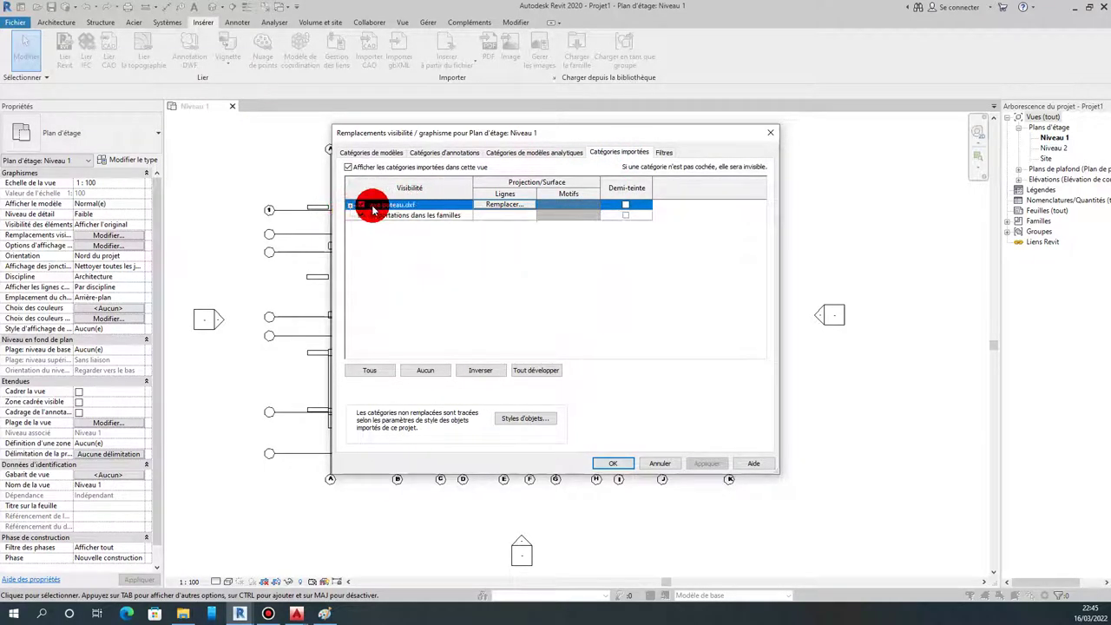
left_click(629, 206)
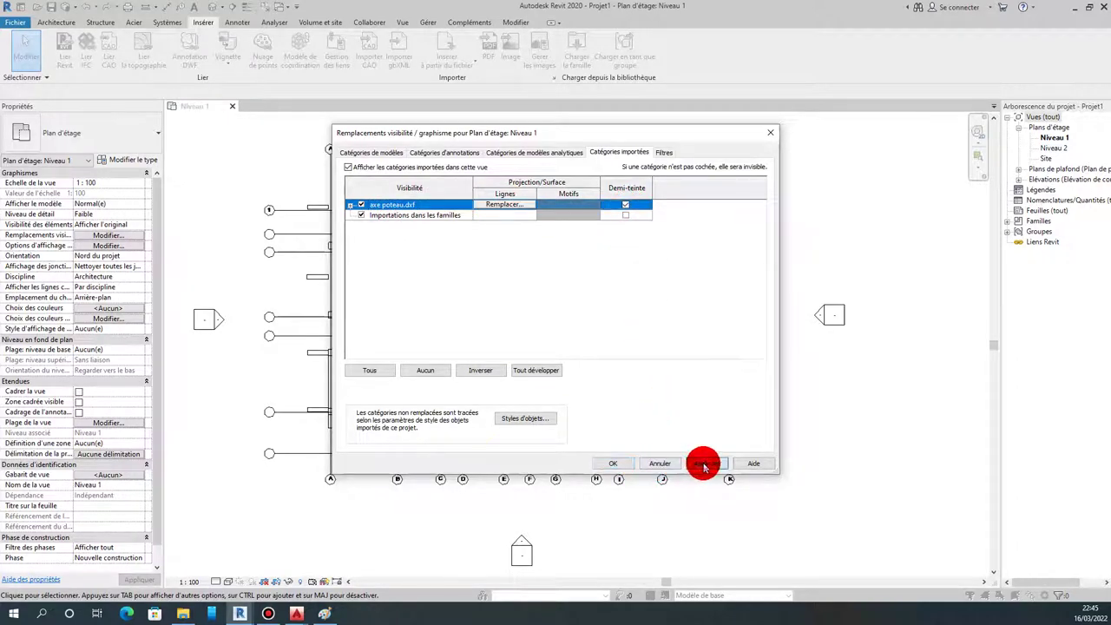
left_click(704, 465)
left_click(613, 463)
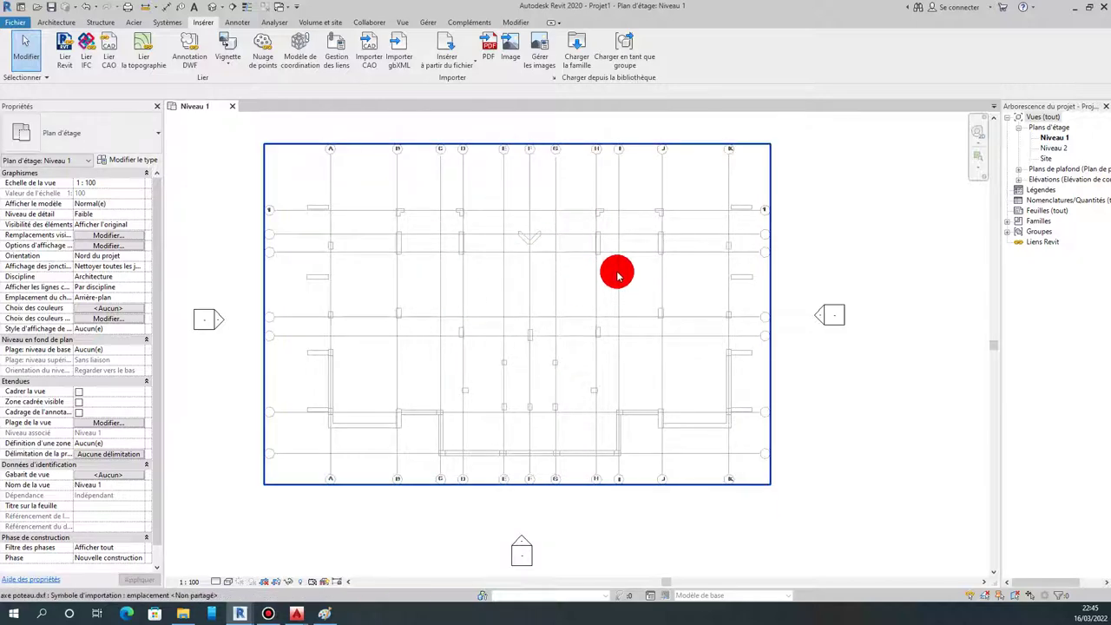
Select and then deselect the imported DXF to check its halftone display.
left_click(684, 270)
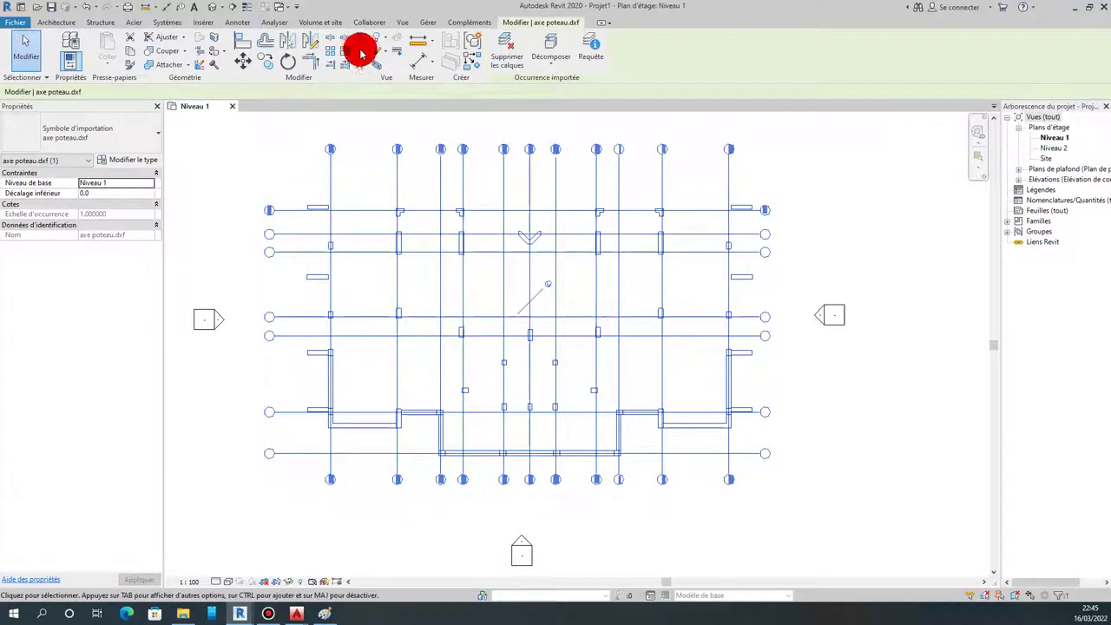
left_click(793, 186)
scroll(497, 341, "down", 3)
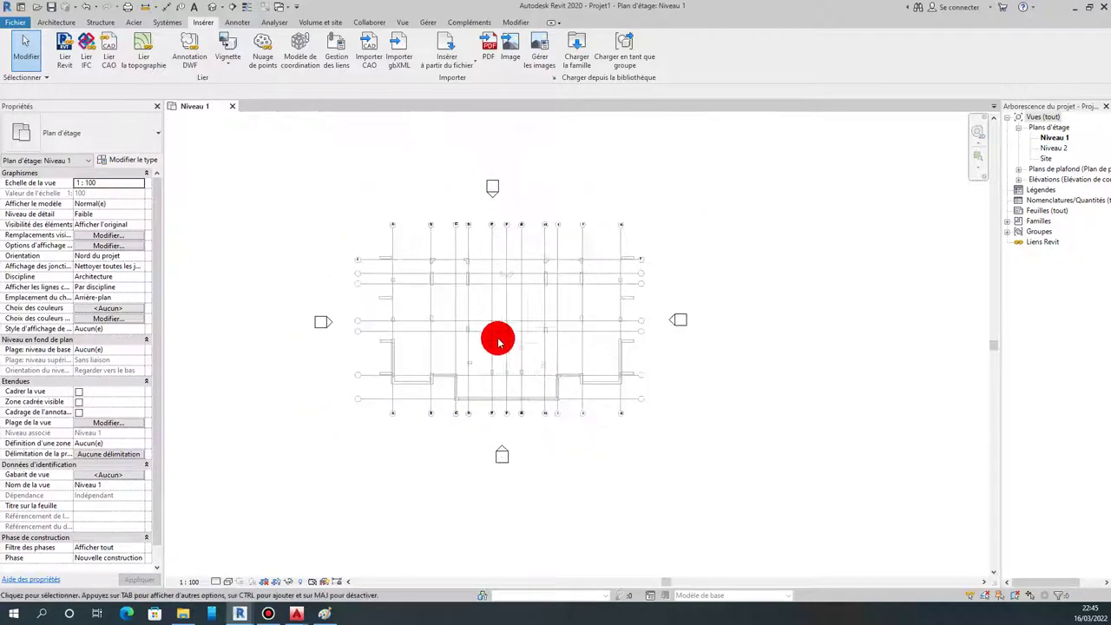
scroll(497, 341, "up", 1)
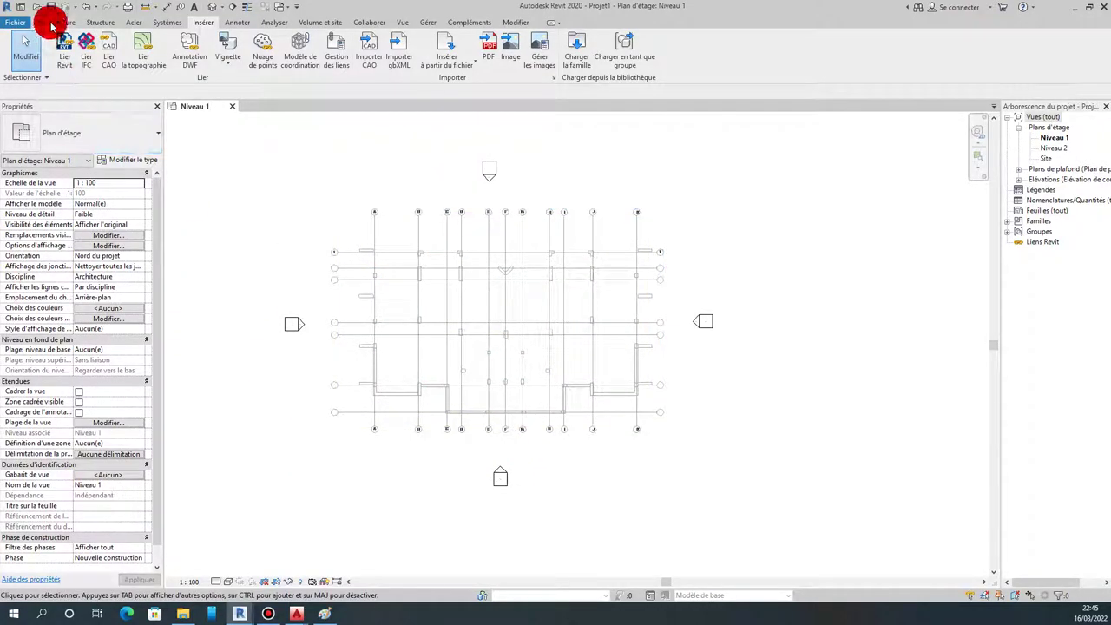
left_click(109, 22)
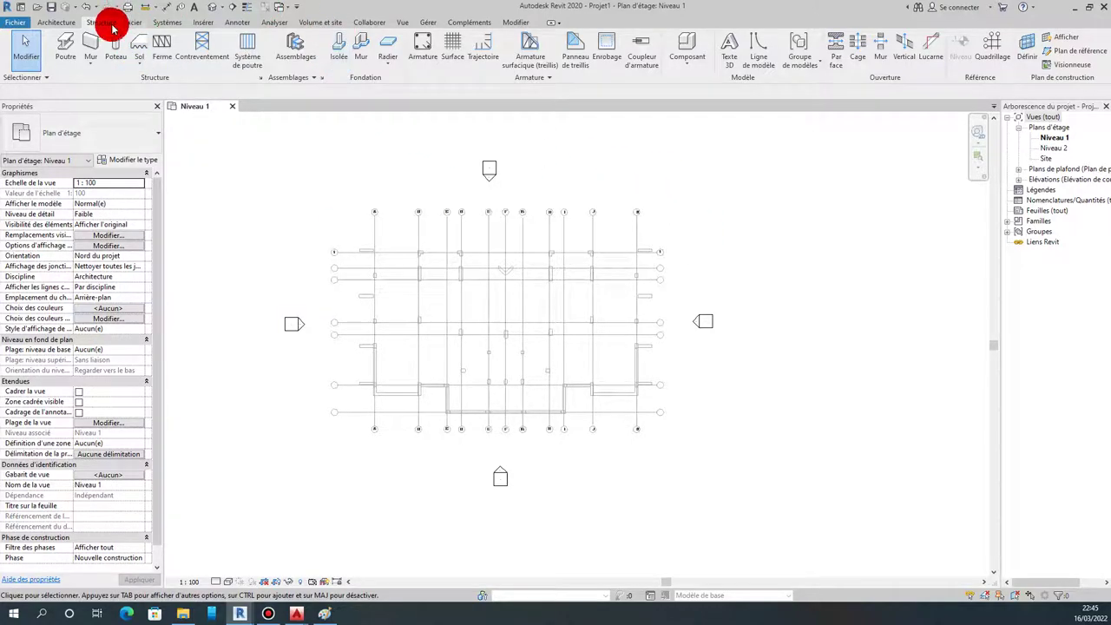
Start Grid in Pick Lines mode and trace grids 1–3 on the top horizontal axes.
left_click(993, 48)
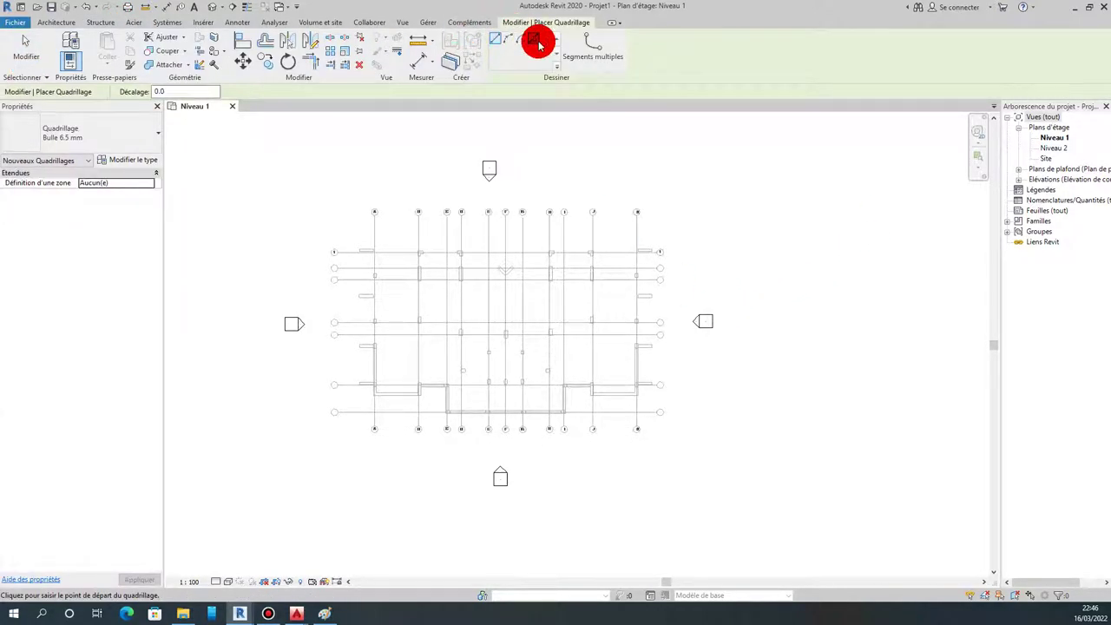
left_click(538, 44)
scroll(366, 395, "up", 2)
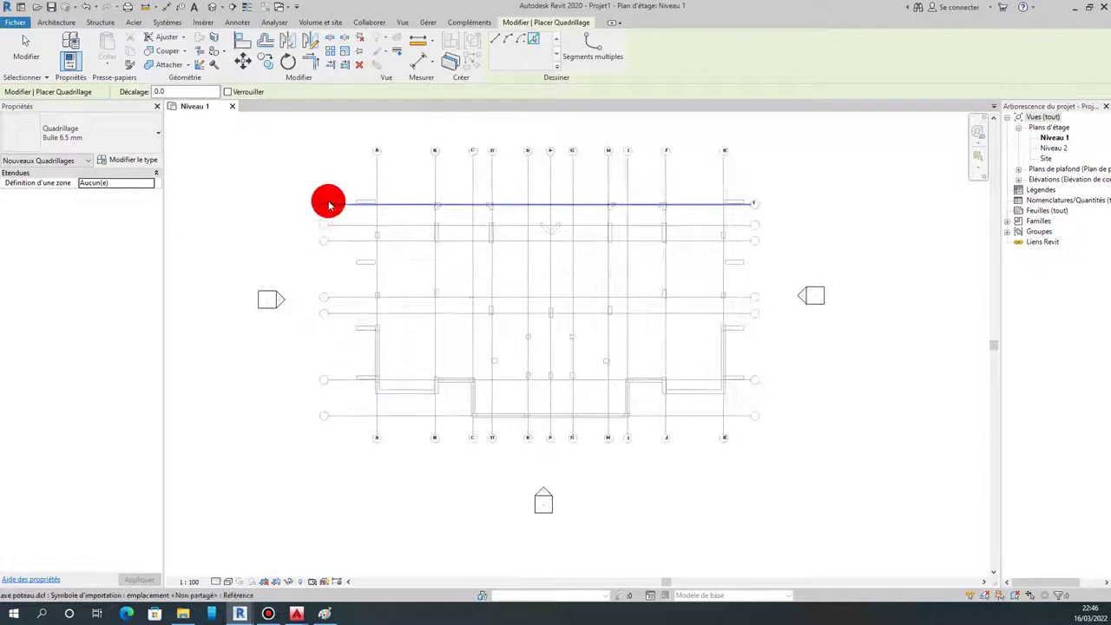
scroll(328, 205, "up", 3)
left_click(354, 206)
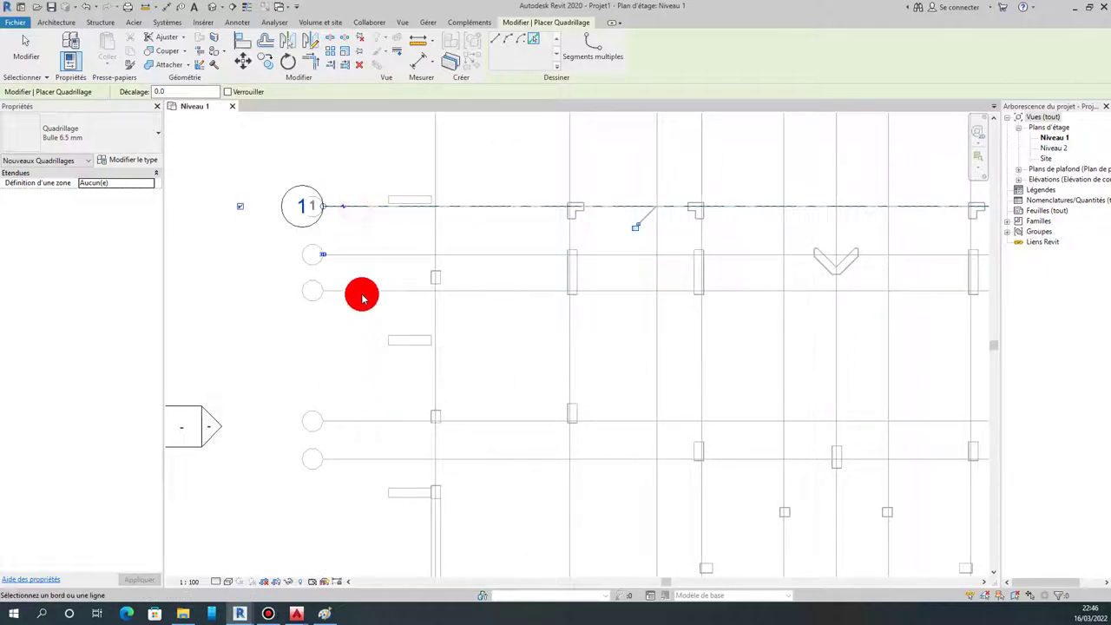
left_click(367, 255)
left_click(363, 291)
Trace grids 4–7 on the remaining horizontal axes and grid 8 on vertical axis A.
left_click(365, 422)
left_click(354, 458)
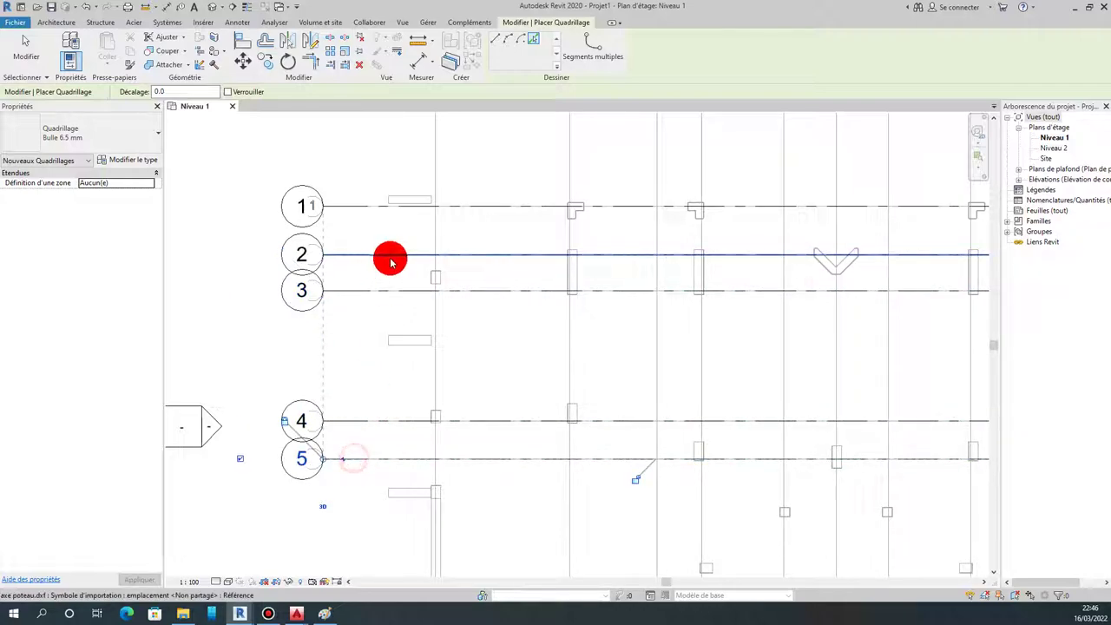
scroll(387, 256, "down", 3)
left_click(365, 458)
left_click(376, 508)
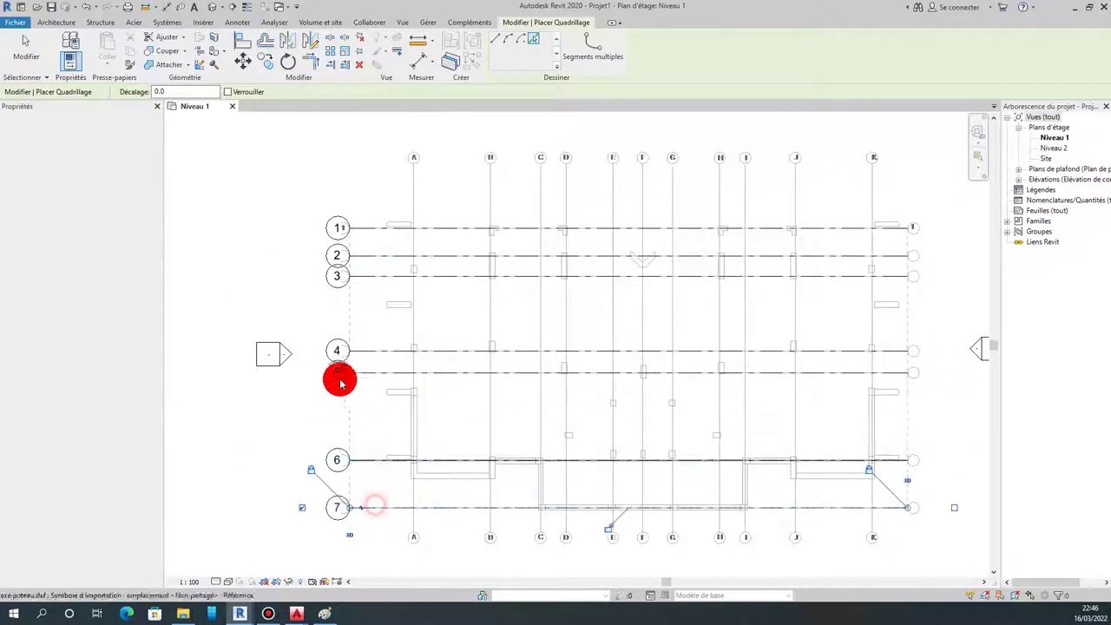
scroll(322, 353, "down", 2)
left_click(390, 231)
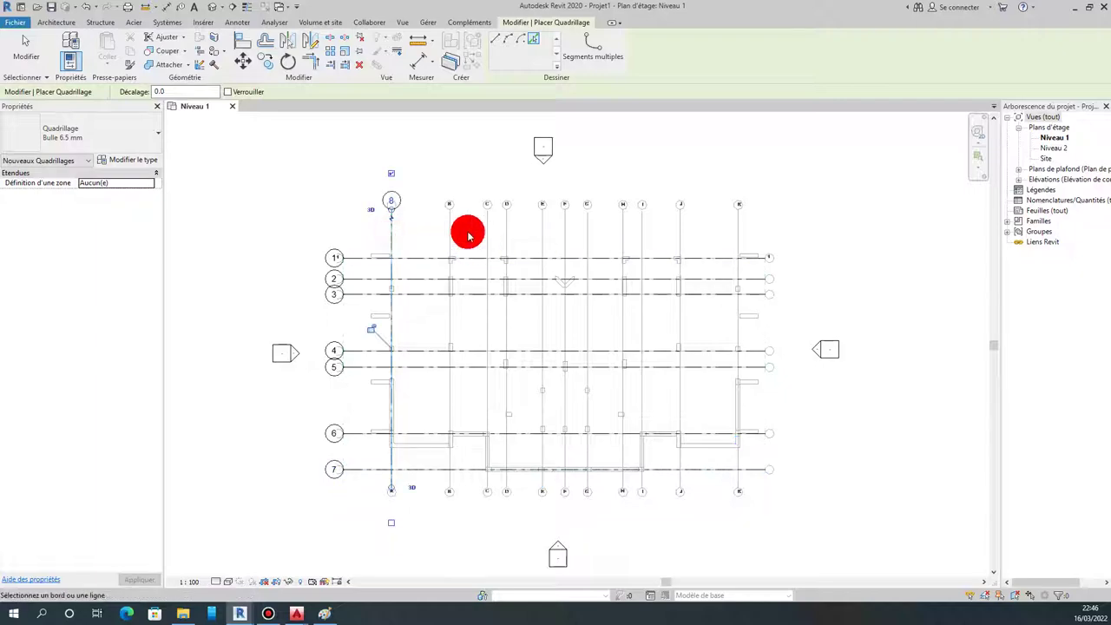
Trace grids 9–12 over vertical axes B, C, D and E.
left_click(449, 488)
scroll(490, 494, "up", 3)
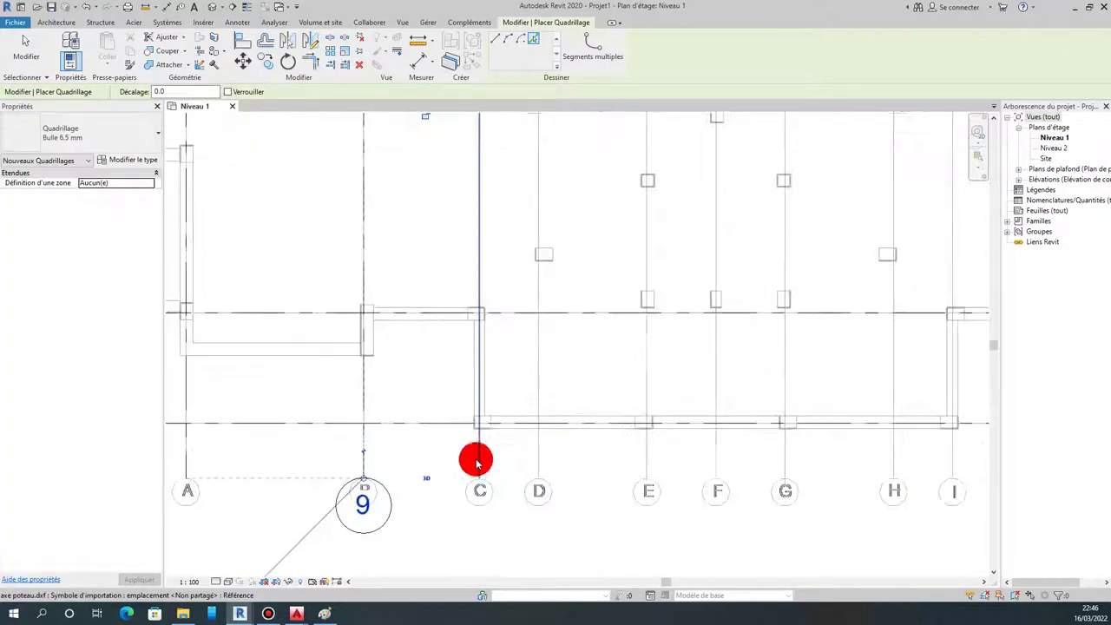
scroll(476, 460, "down", 2)
left_click(477, 460)
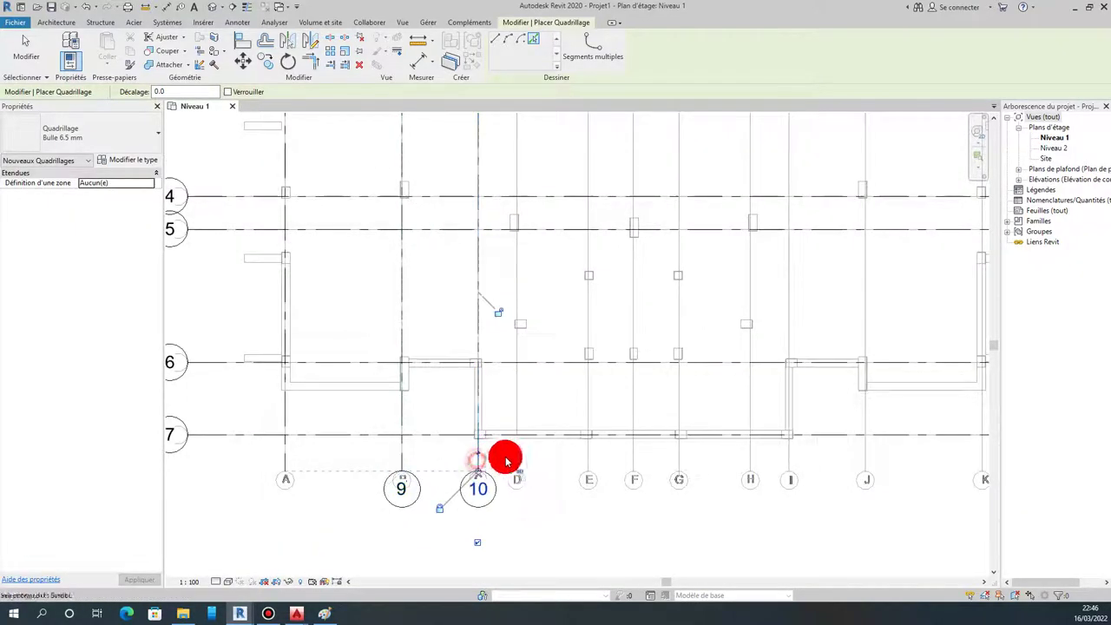
left_click(516, 460)
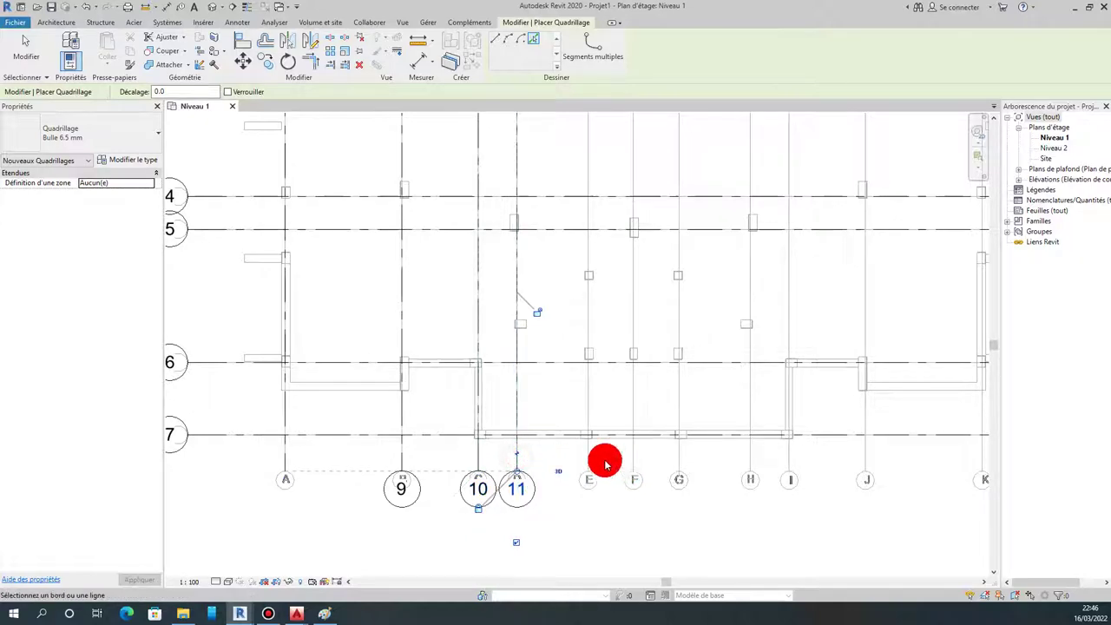
left_click(588, 460)
Trace grids 13–17 over vertical axes F through J.
left_click(633, 459)
left_click(679, 459)
left_click(751, 461)
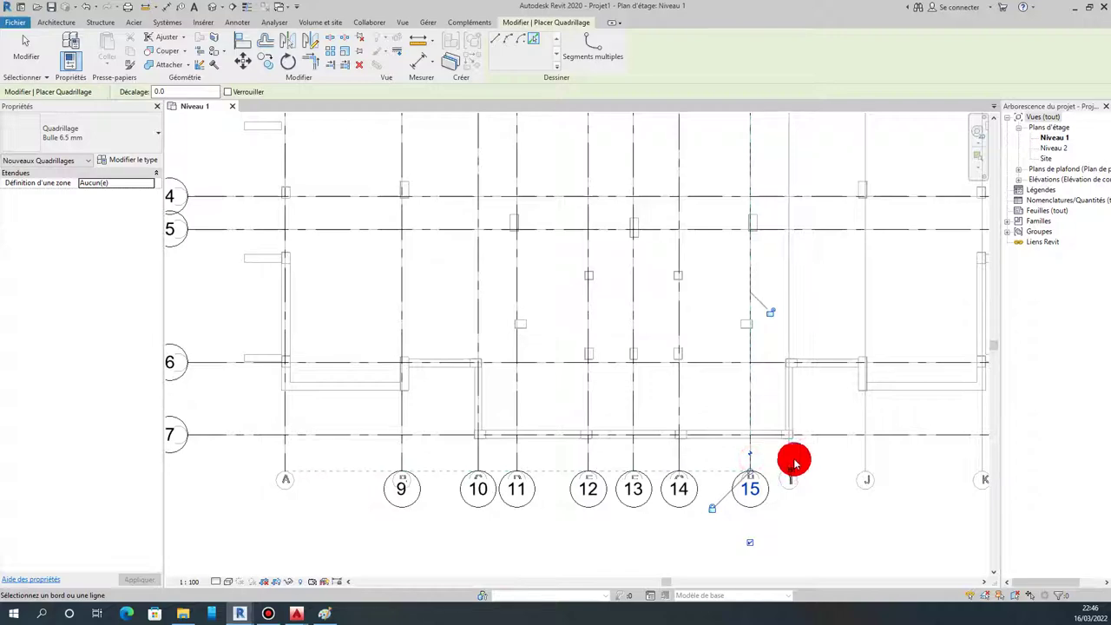
left_click(790, 460)
left_click(865, 460)
scroll(704, 461, "down", 1)
scroll(789, 463, "down", 2)
scroll(820, 462, "up", 2)
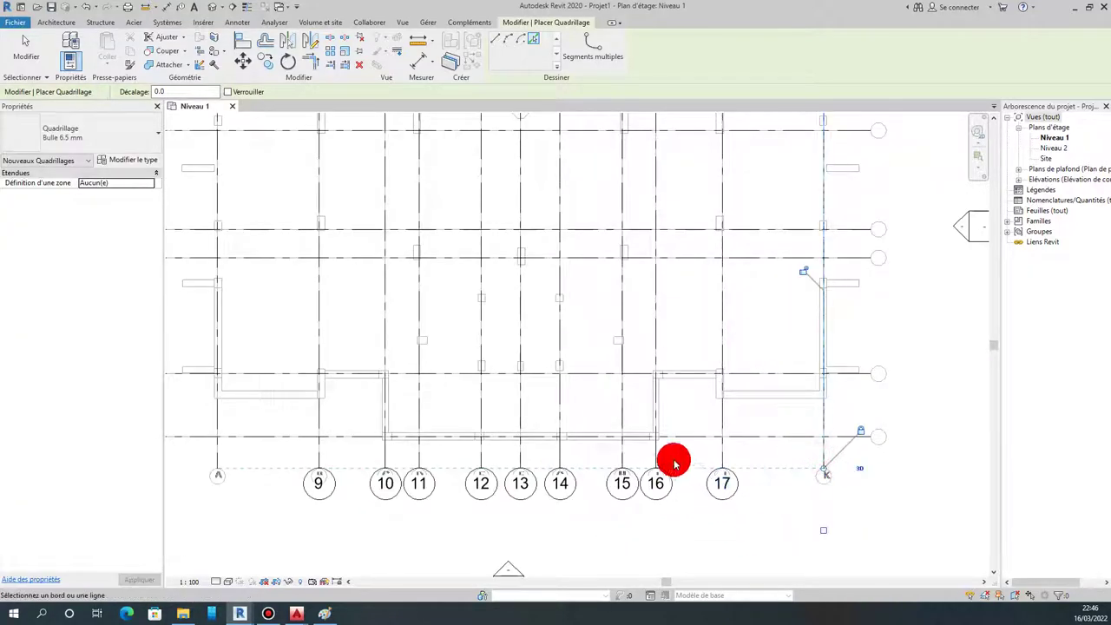
scroll(675, 461, "down", 3)
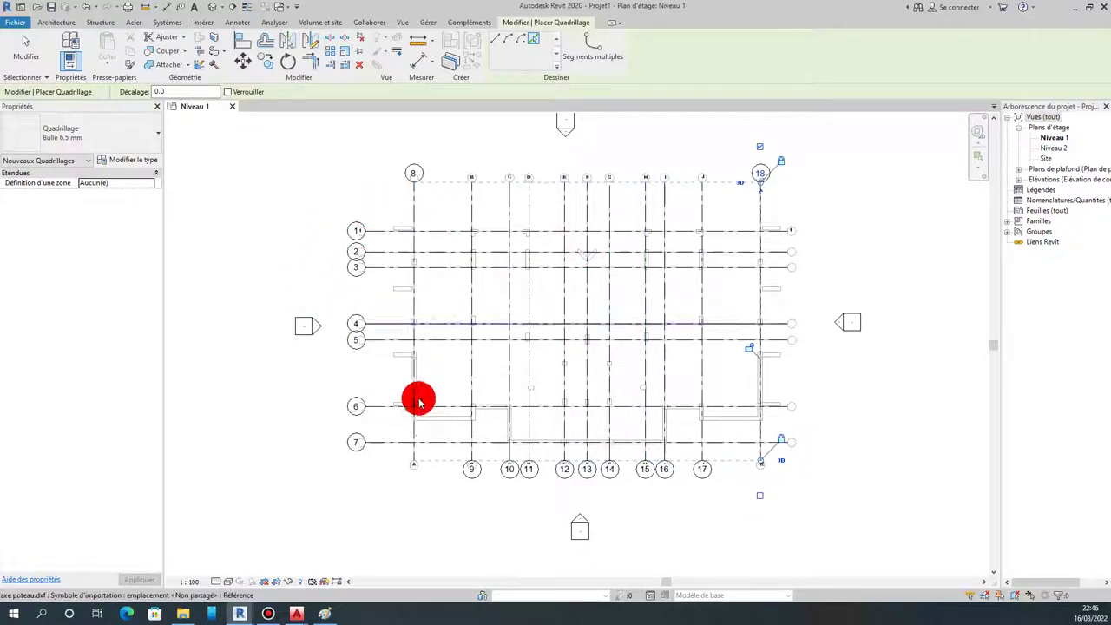
scroll(415, 462, "up", 3)
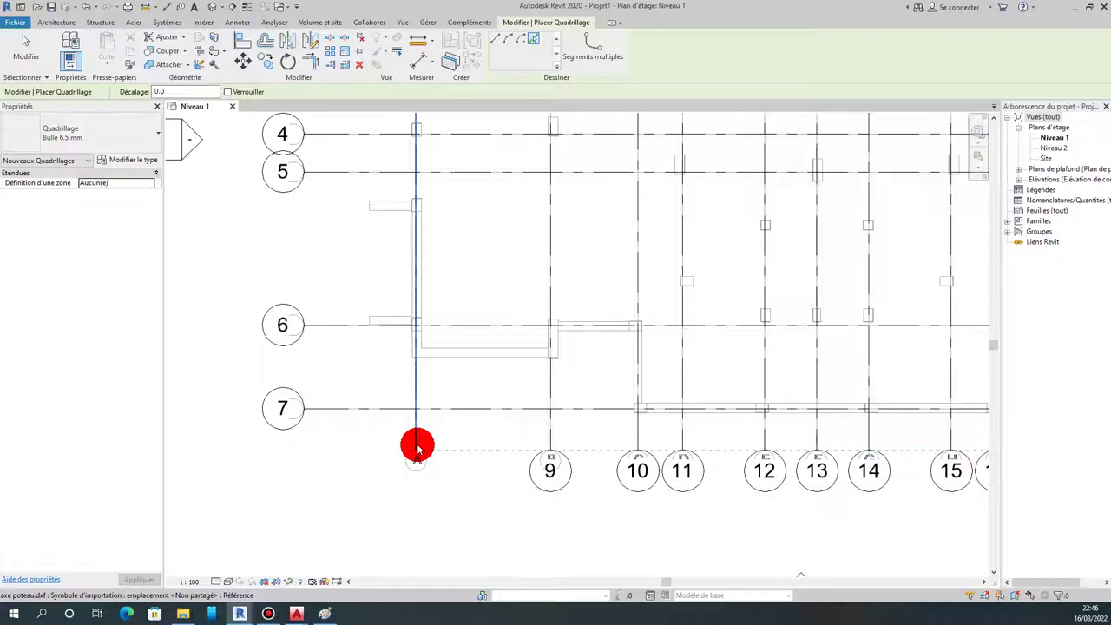
scroll(415, 457, "down", 2)
scroll(415, 458, "down", 1)
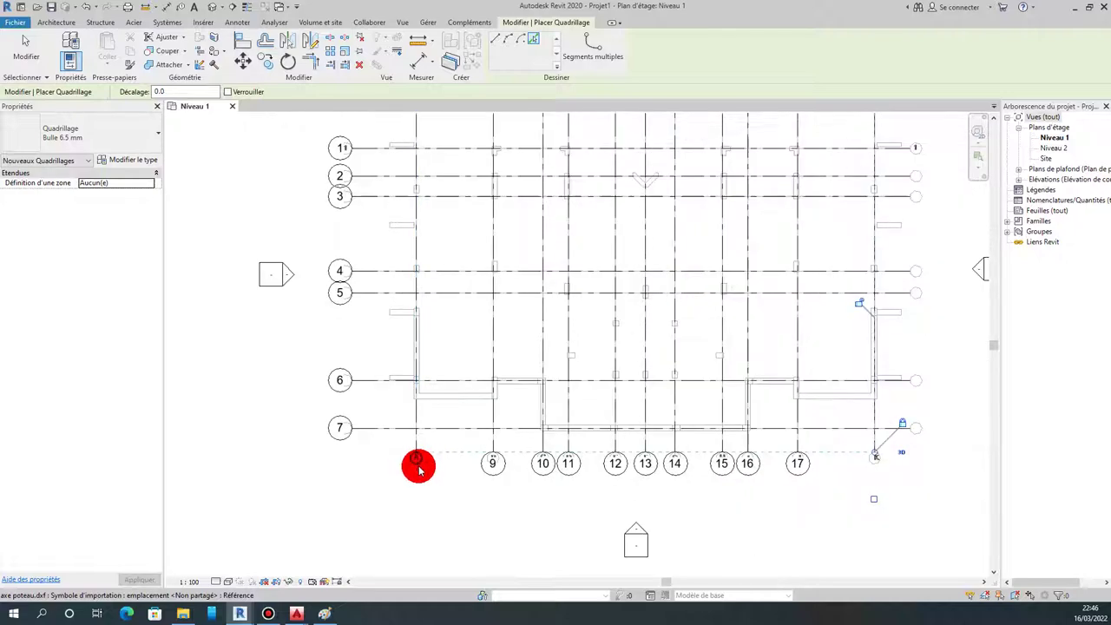
scroll(439, 455, "down", 1)
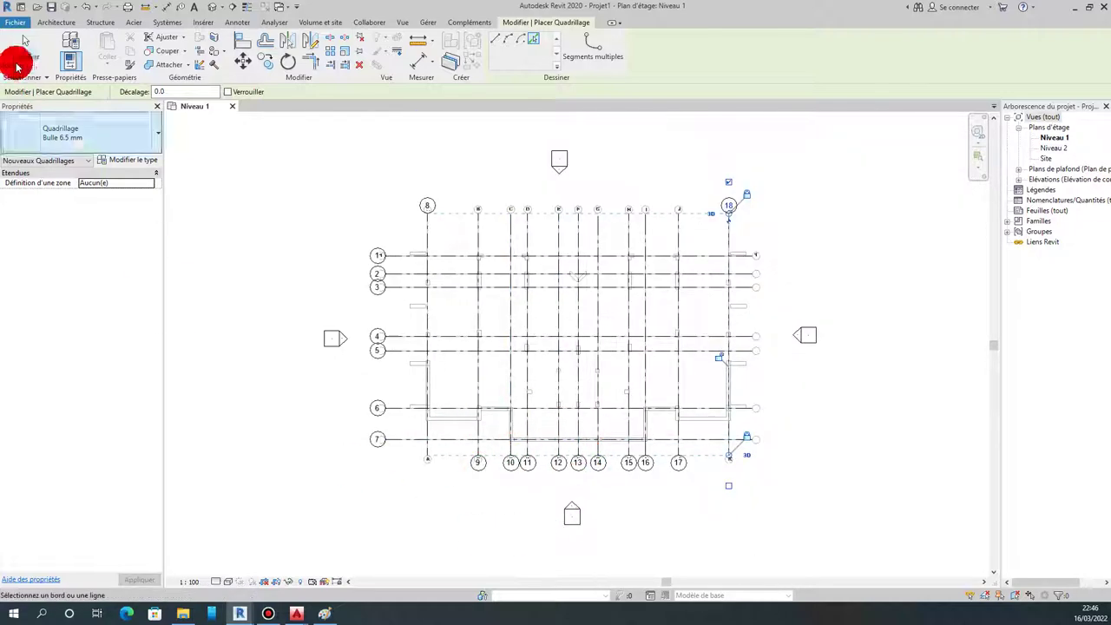
scroll(535, 442, "up", 2)
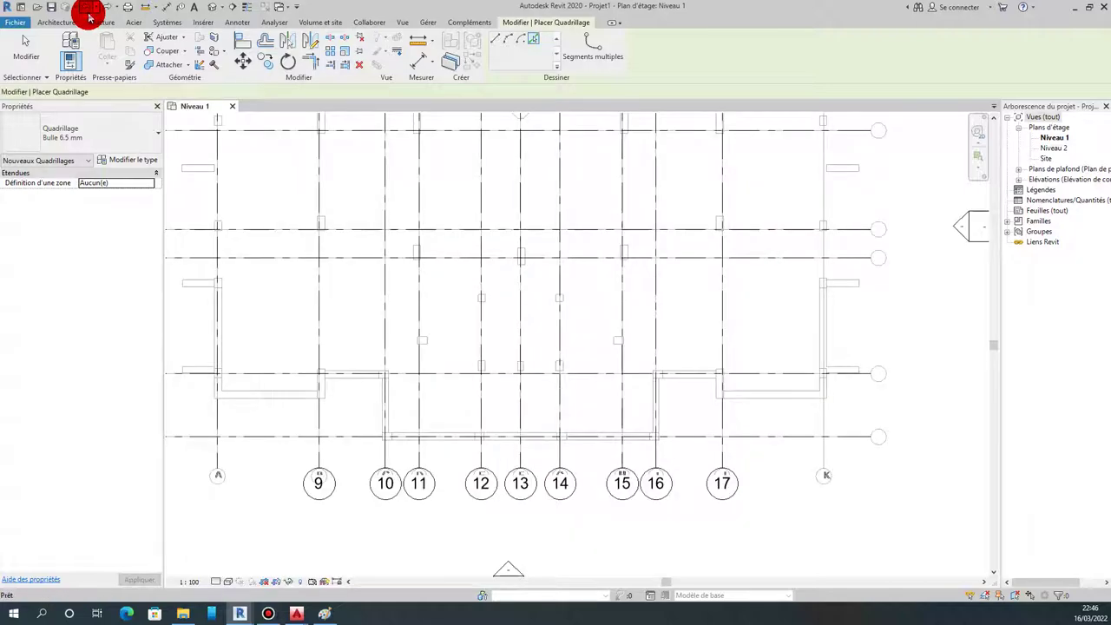
Undo traced grids 2 through 17 so only the halftone axe poteau axes remain in Niveau 1.
scroll(536, 442, "up", 1)
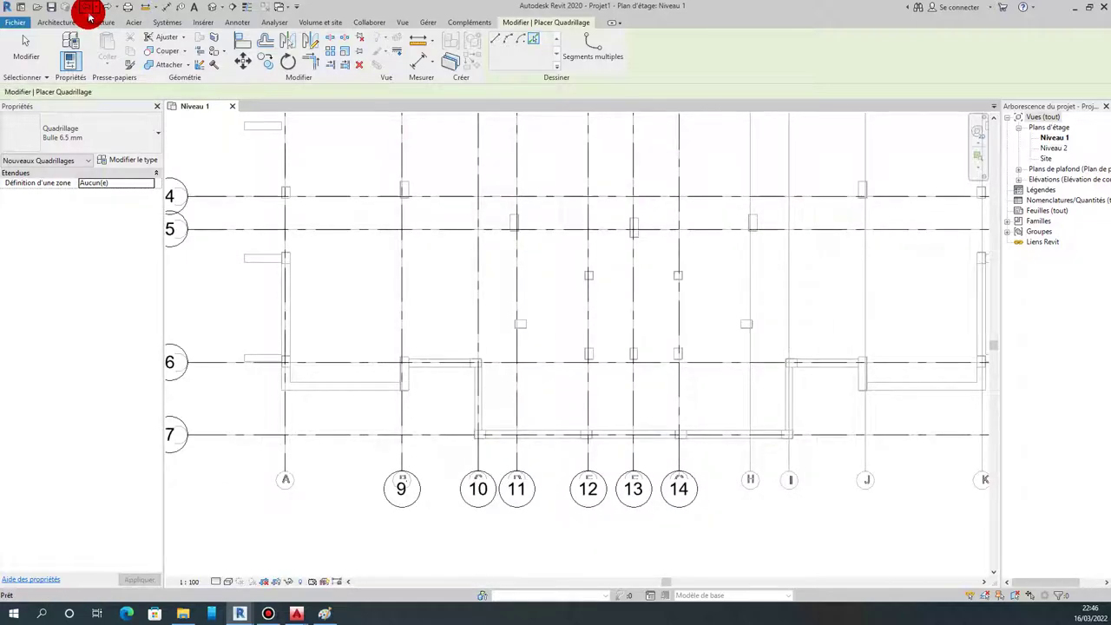
left_click(89, 12)
left_click(89, 12)
left_click(89, 12)
left_click(89, 13)
left_click(88, 12)
left_click(88, 12)
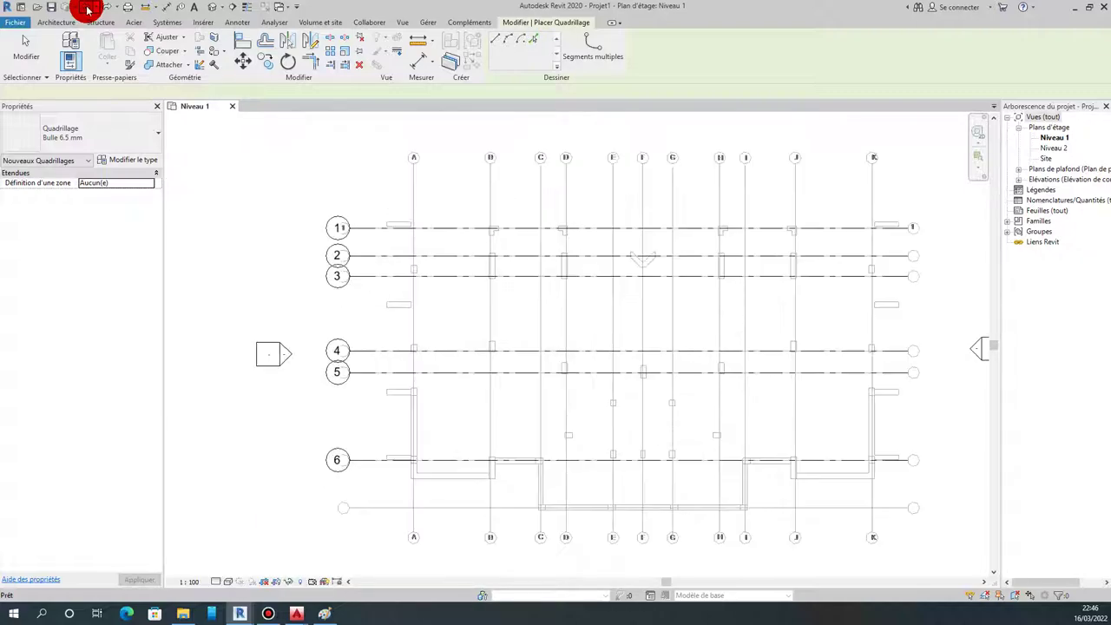
left_click(88, 11)
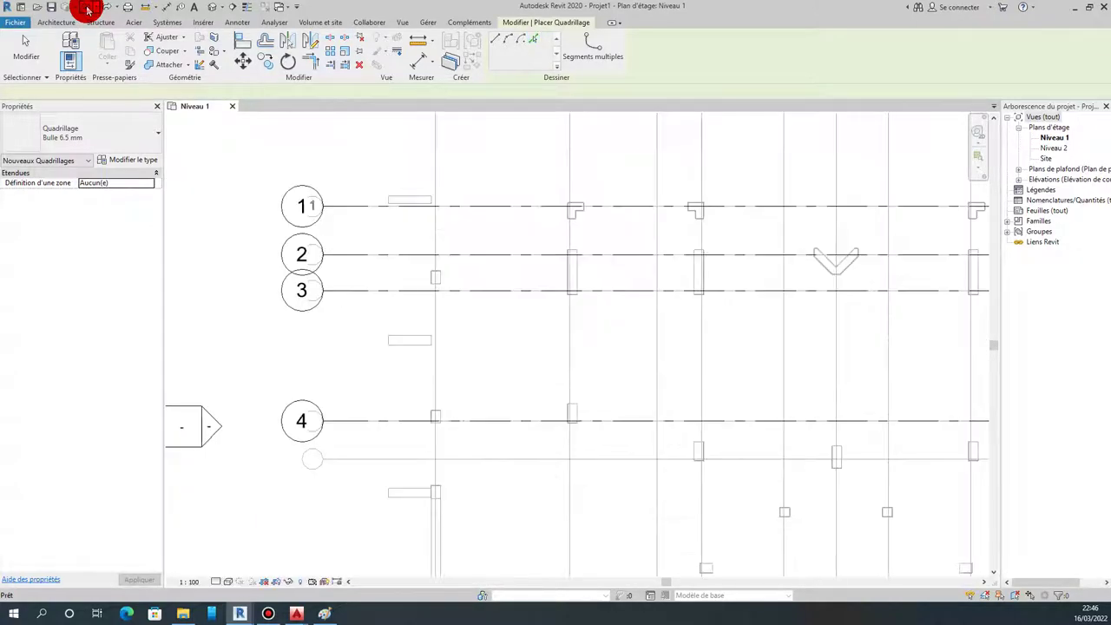
left_click(88, 10)
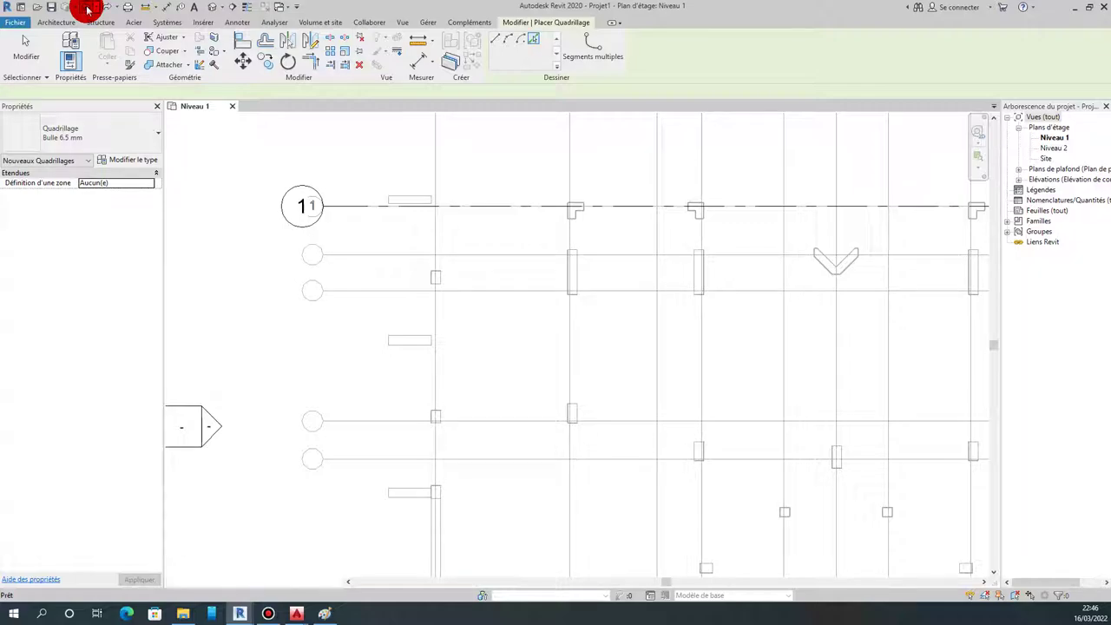
scroll(478, 299, "down", 3)
scroll(454, 268, "down", 2)
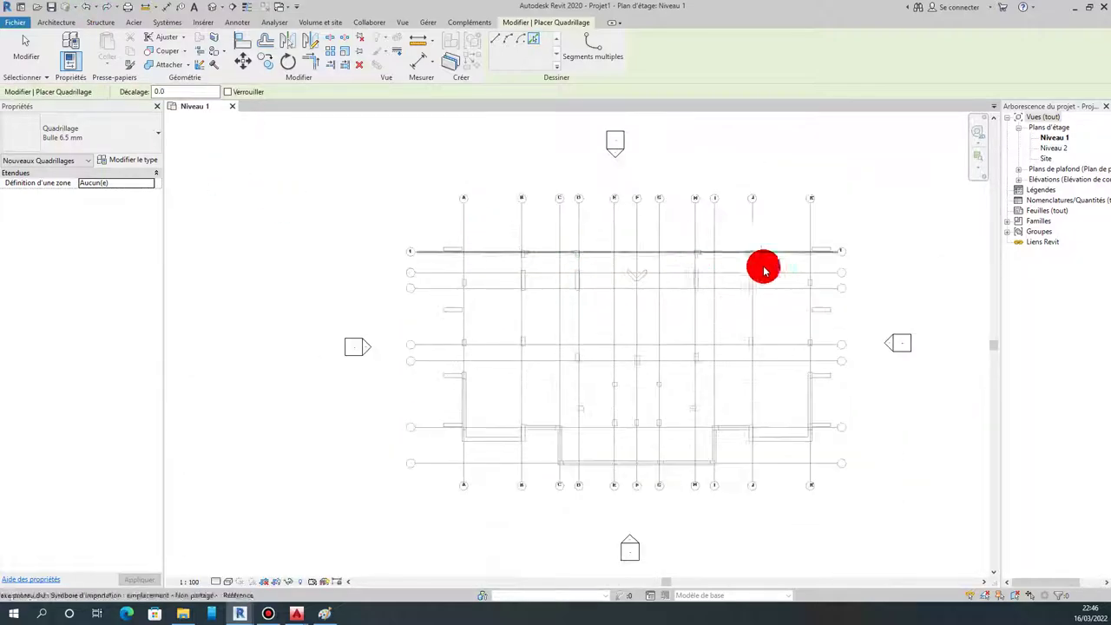